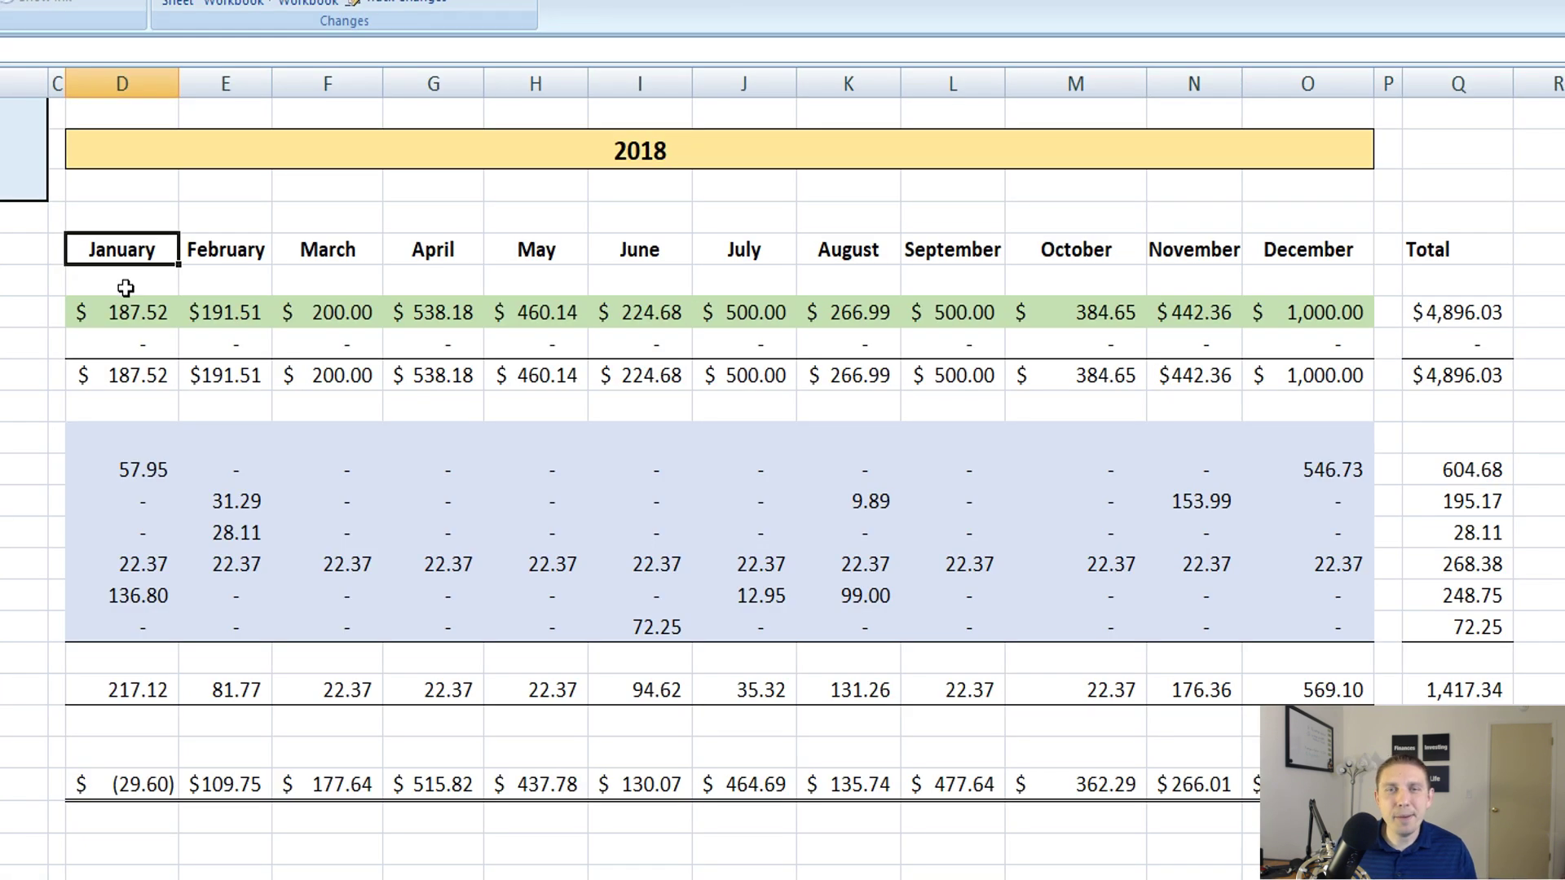
Step: Examine January's net income and the camera equipment expense row in the monthly profit and loss sheet
click(125, 287)
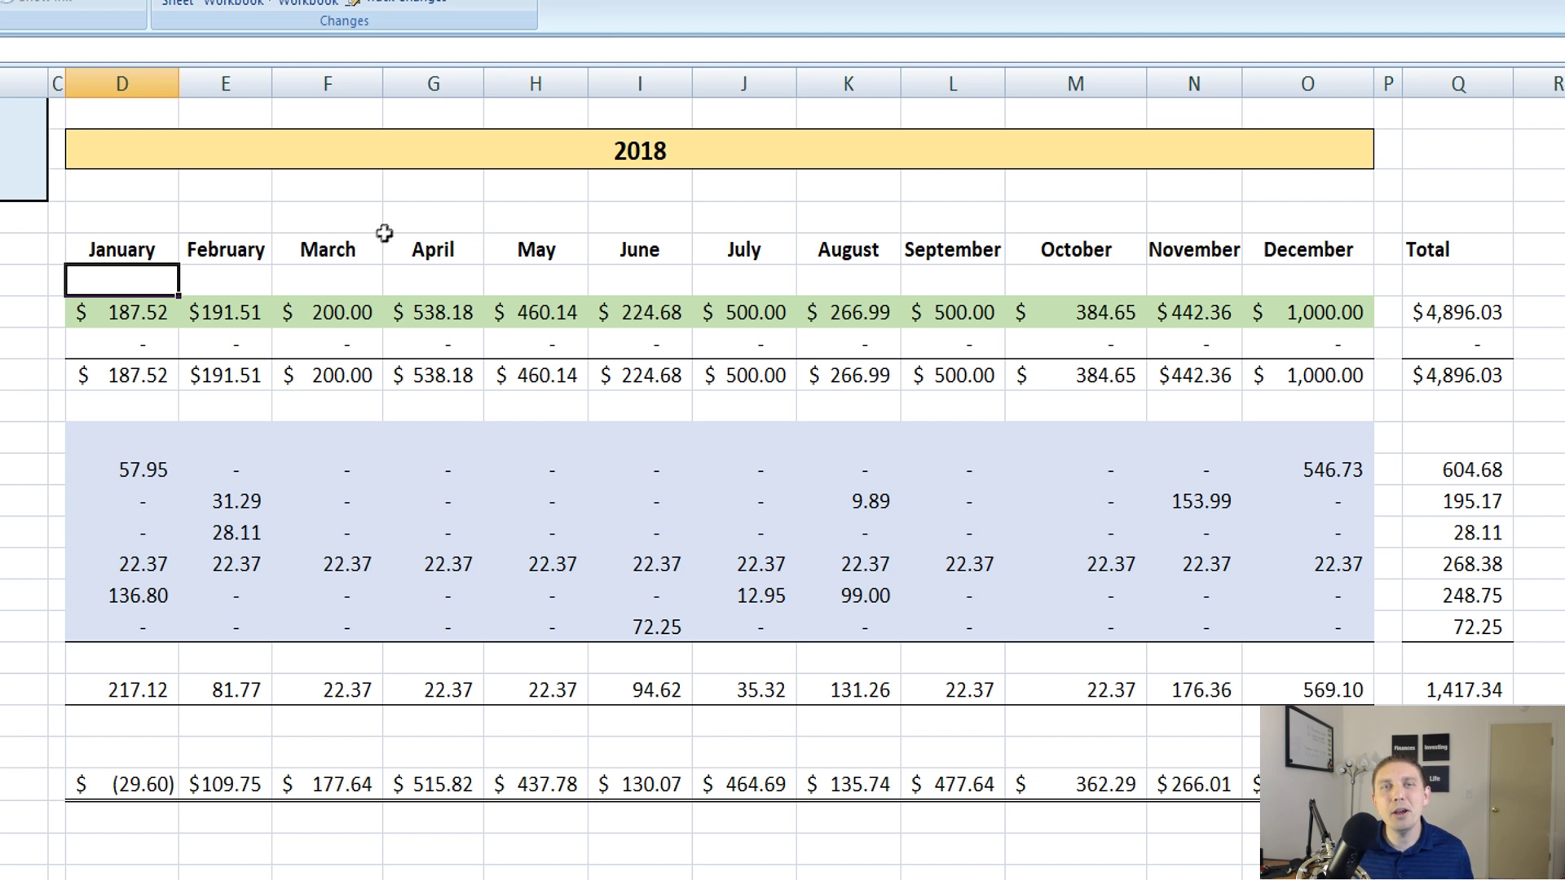
click(195, 770)
click(153, 772)
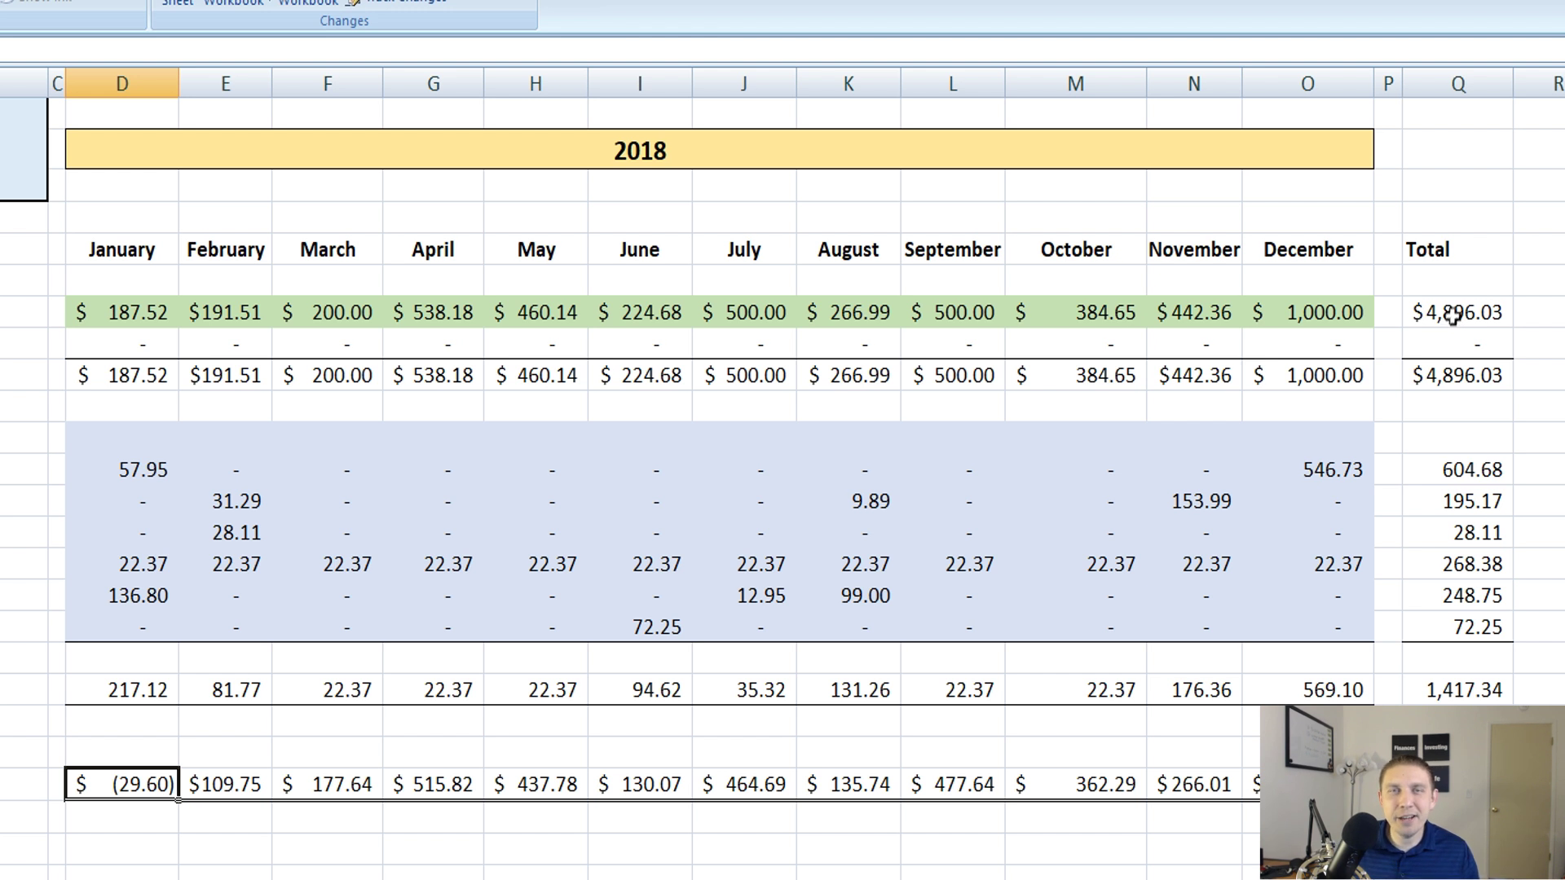
click(21, 466)
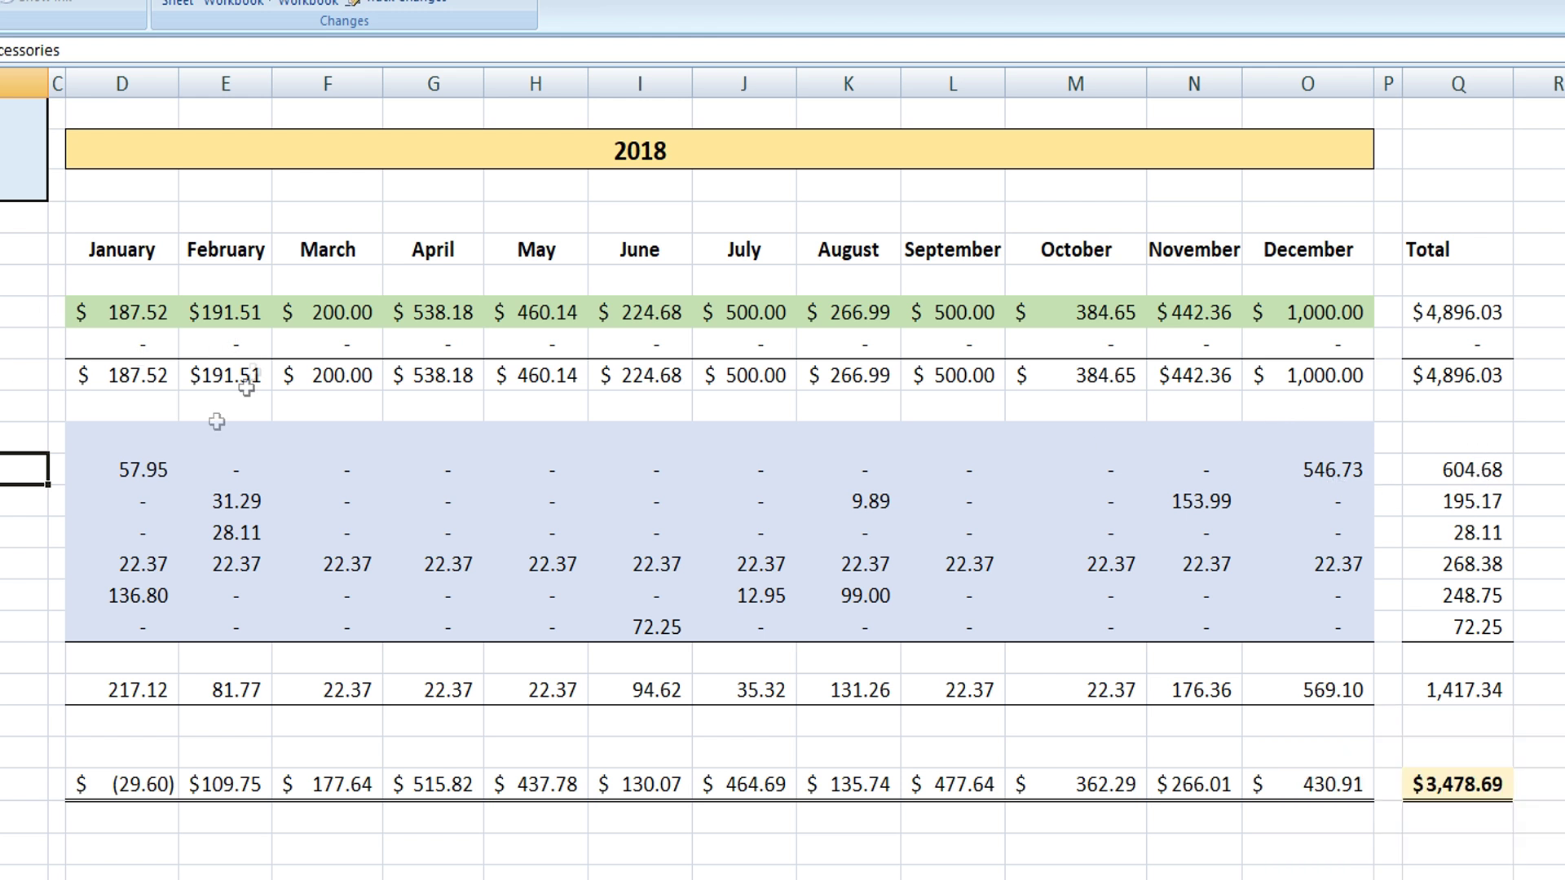
Step: Inspect the yearly total formulas for camera equipment and Google Ad Revenue, leaving both unchanged
click(1481, 467)
double_click(1481, 467)
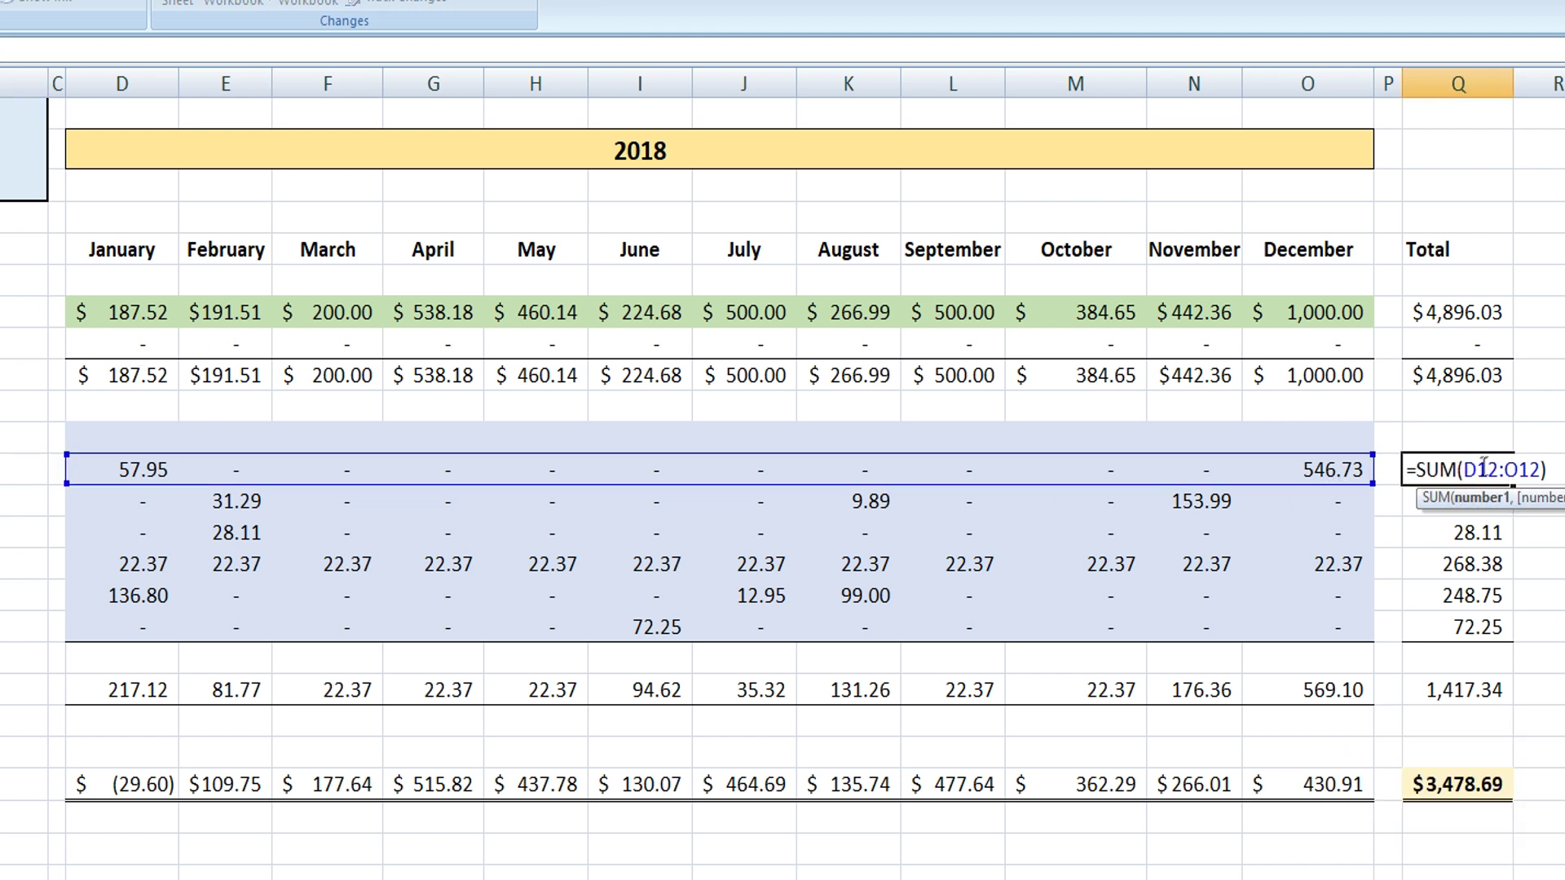
key(Escape)
double_click(1484, 312)
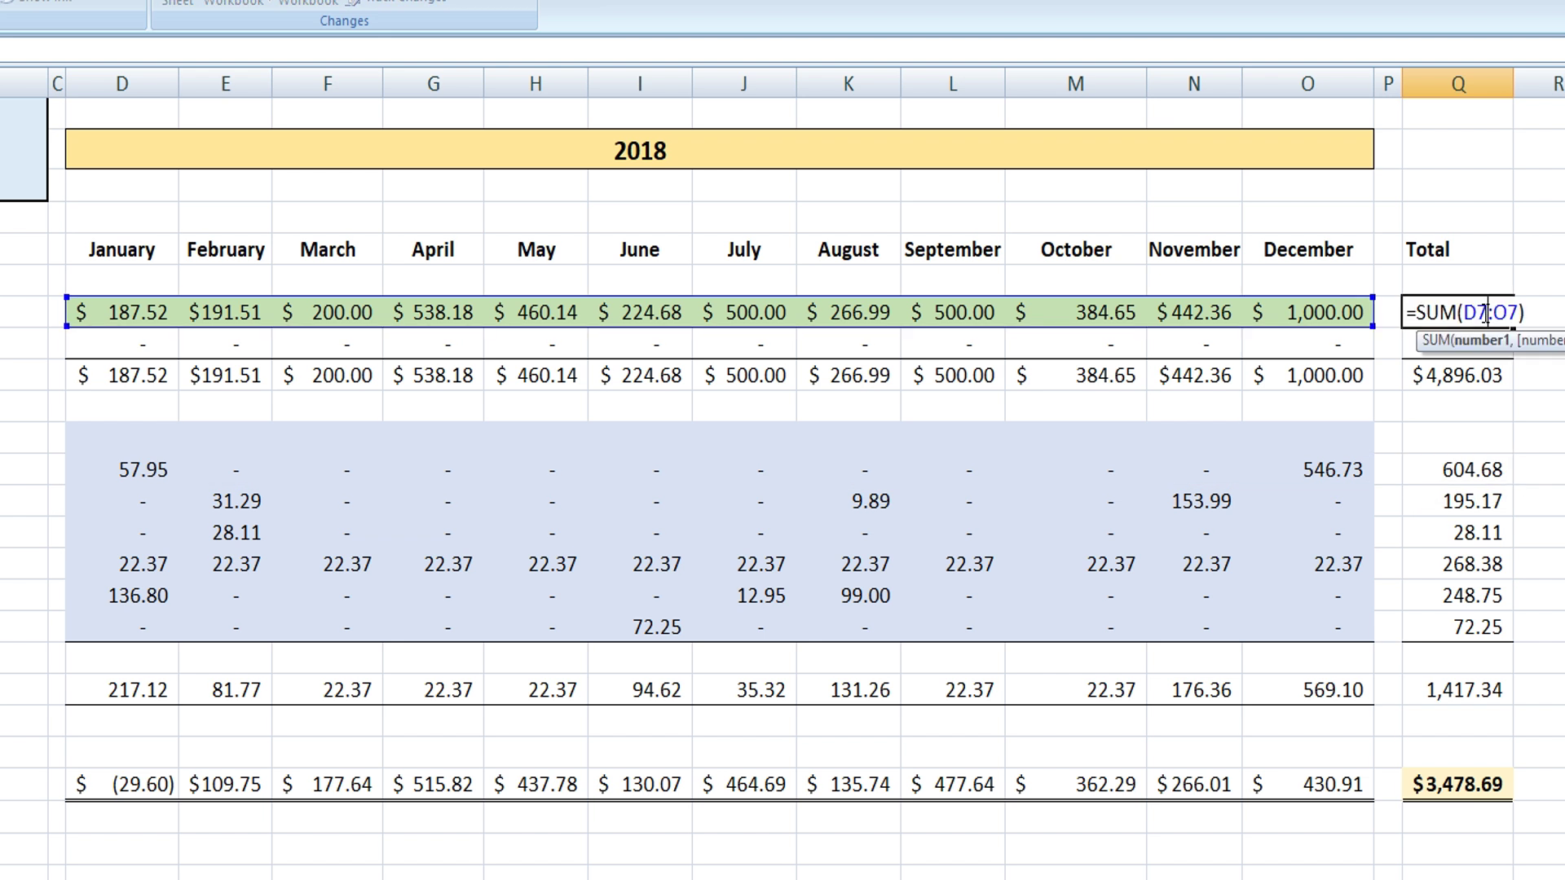
key(Escape)
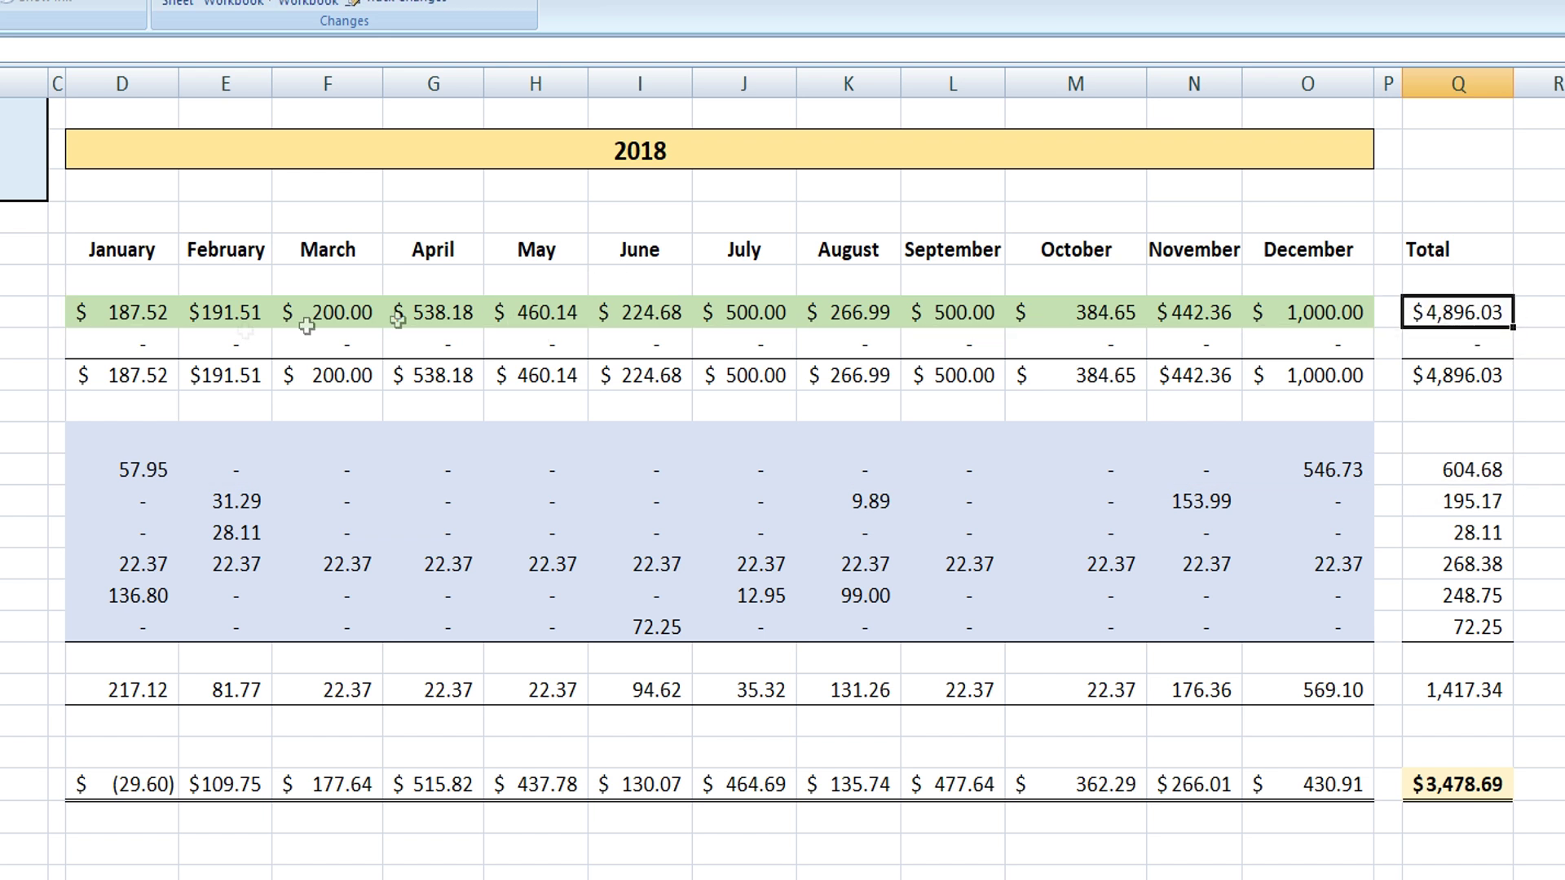
Step: Review the January to December Google Ad Revenue row, the monthly expenses block and the net income below
drag(110, 312, 1296, 318)
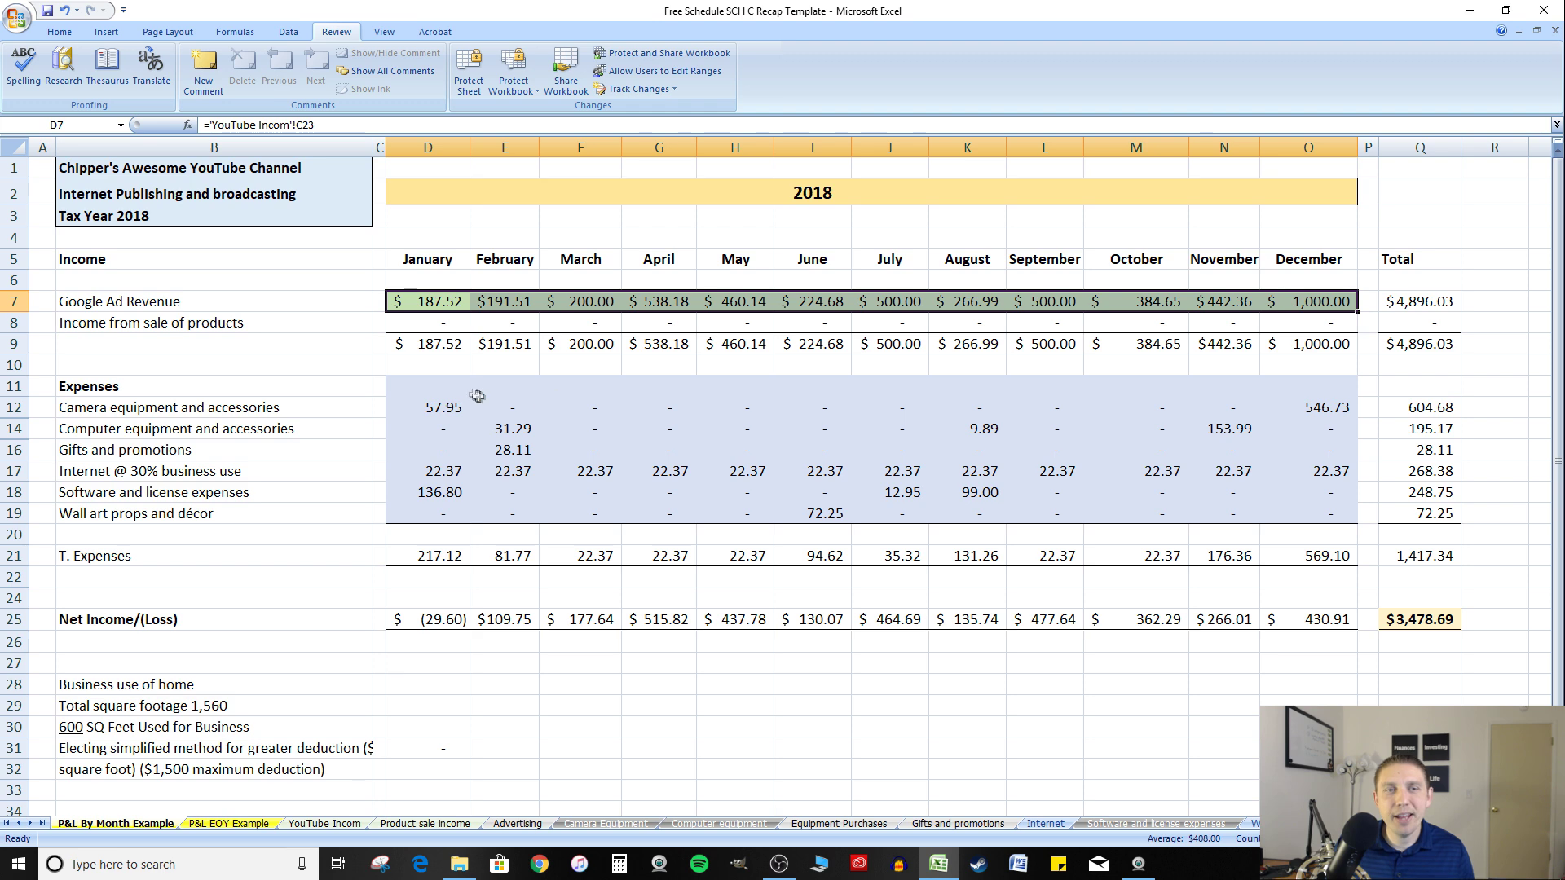
drag(122, 438, 430, 503)
drag(657, 429, 1299, 512)
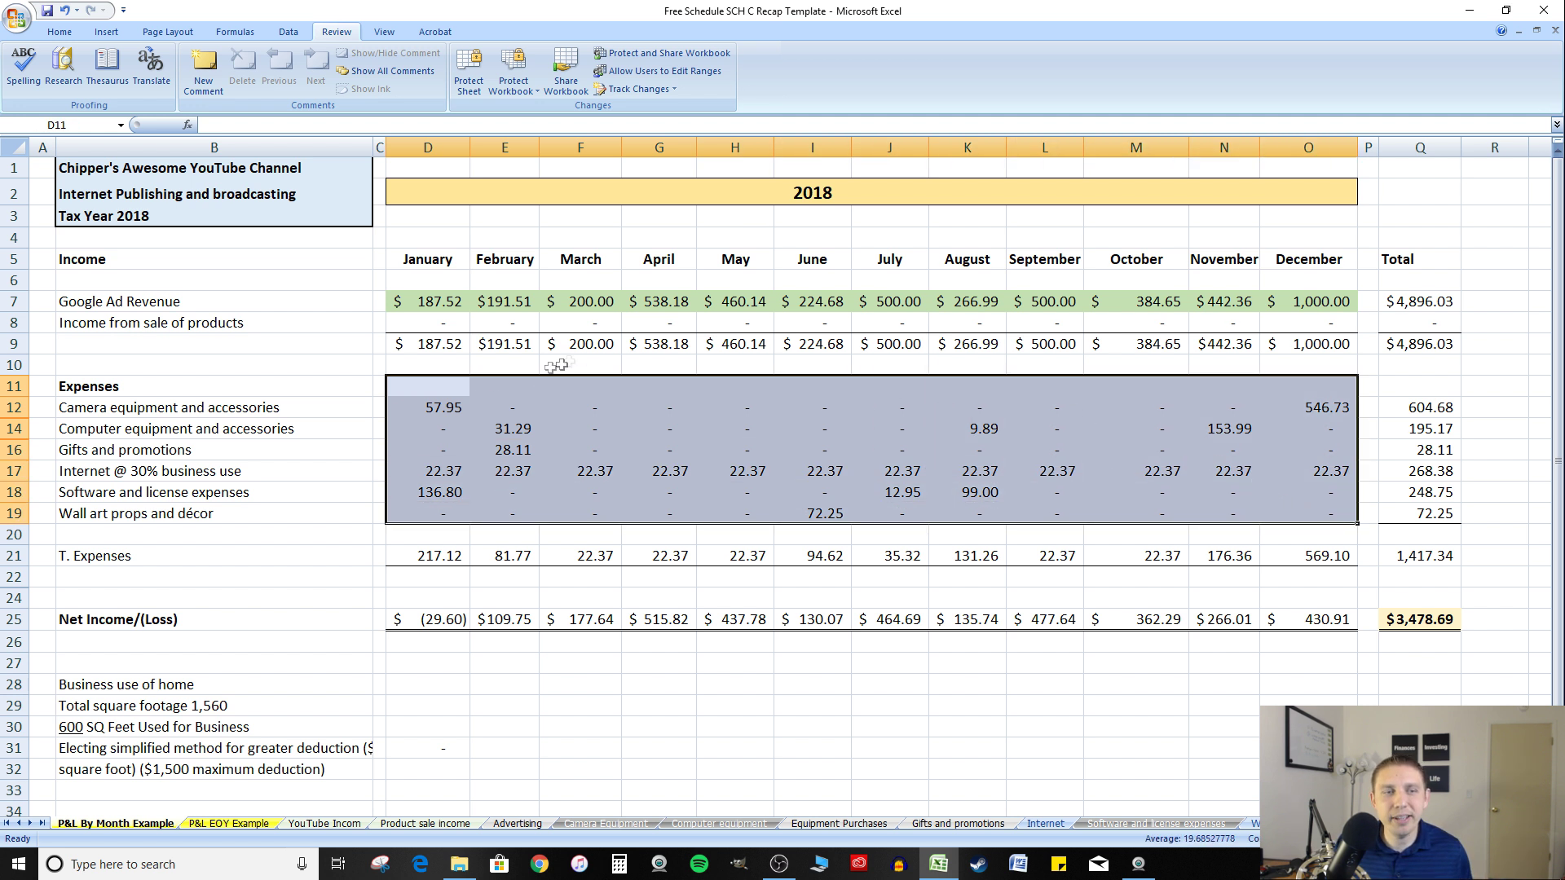
click(420, 384)
scroll(443, 381, down, 1)
scroll(443, 380, down, 2)
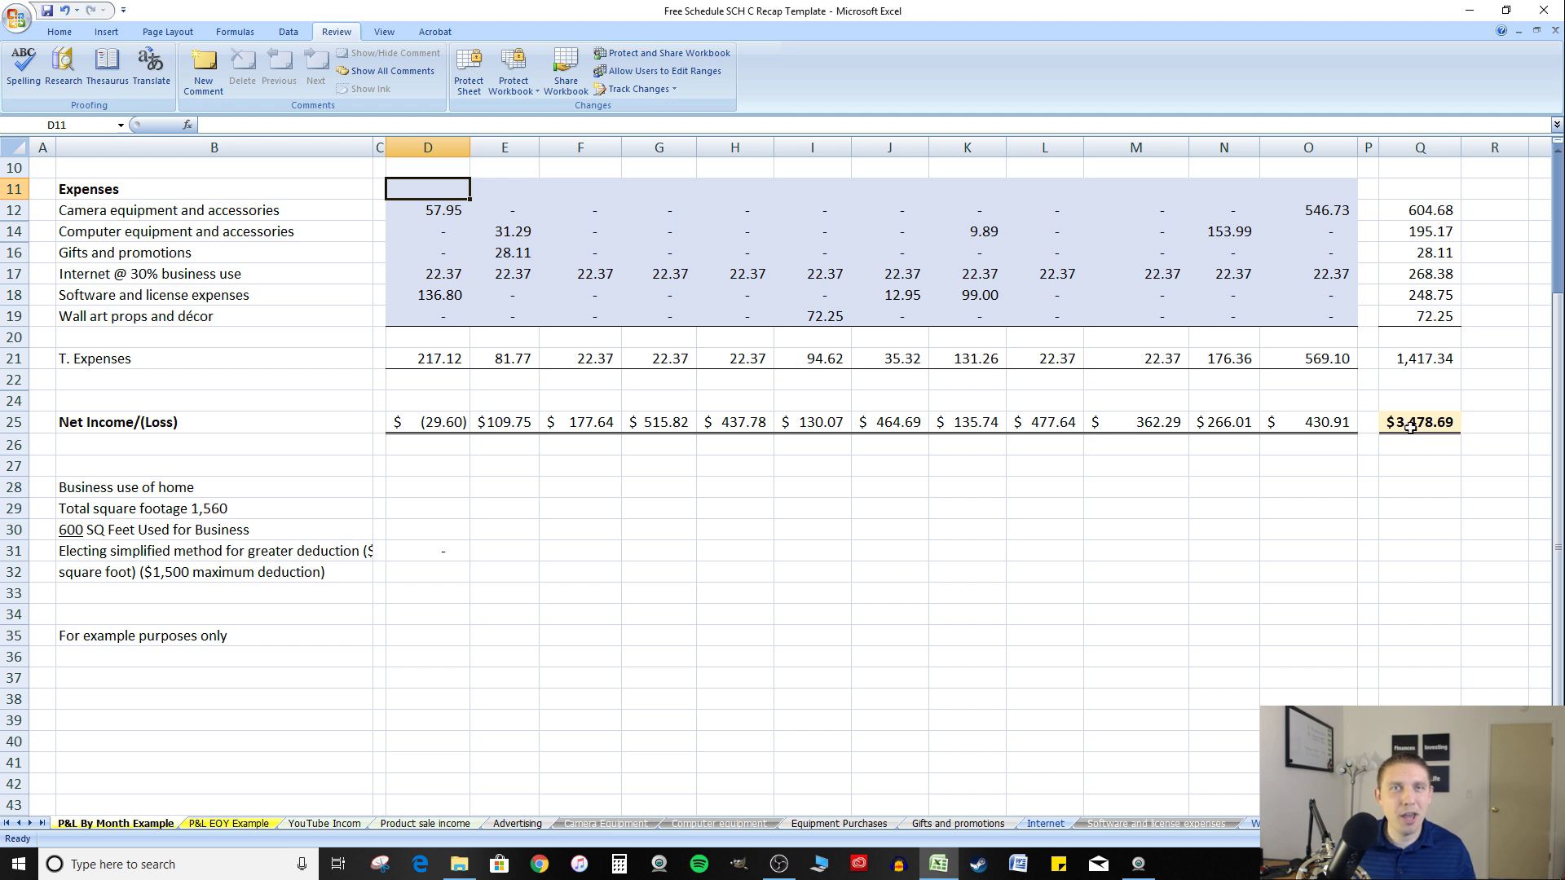
scroll(1392, 428, up, 2)
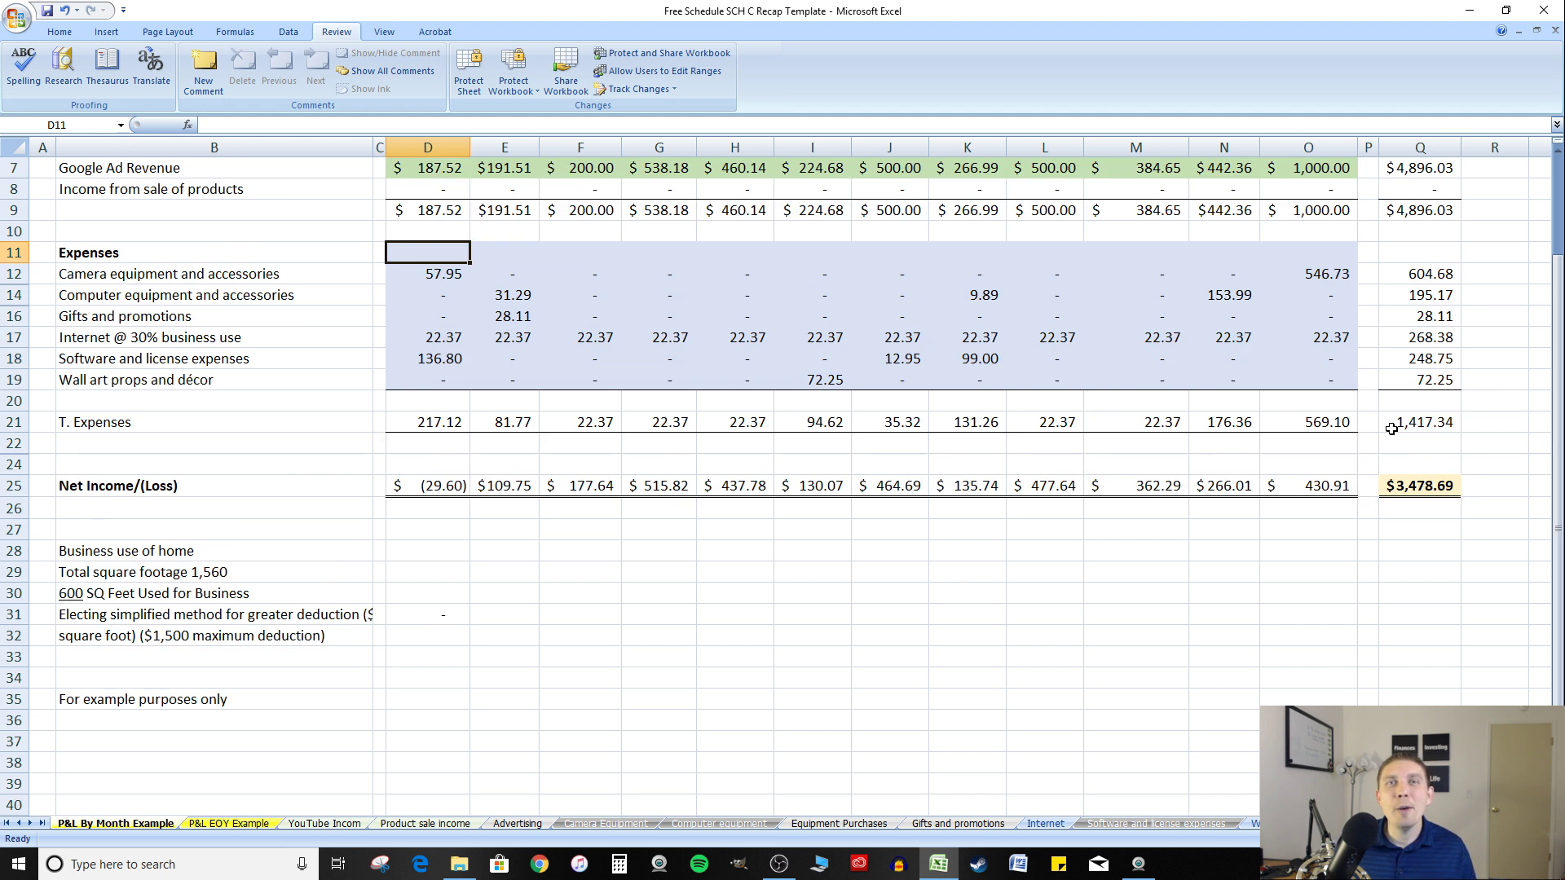
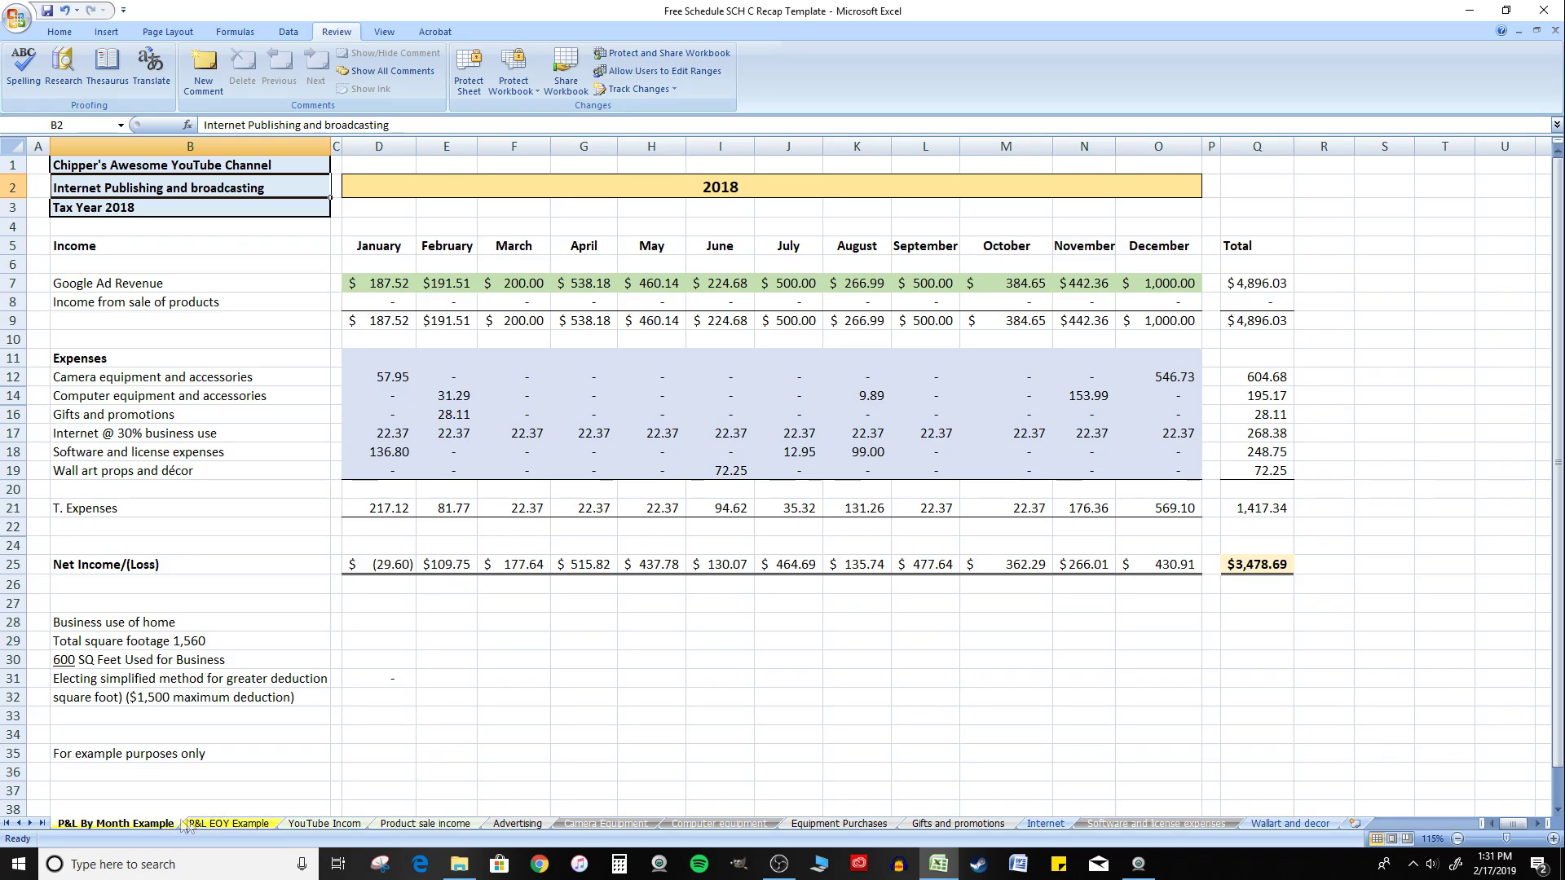
Step: Compare the P&L EOY Example sheet with the P&L By Month Example sheet, finishing on the year-end one
click(228, 823)
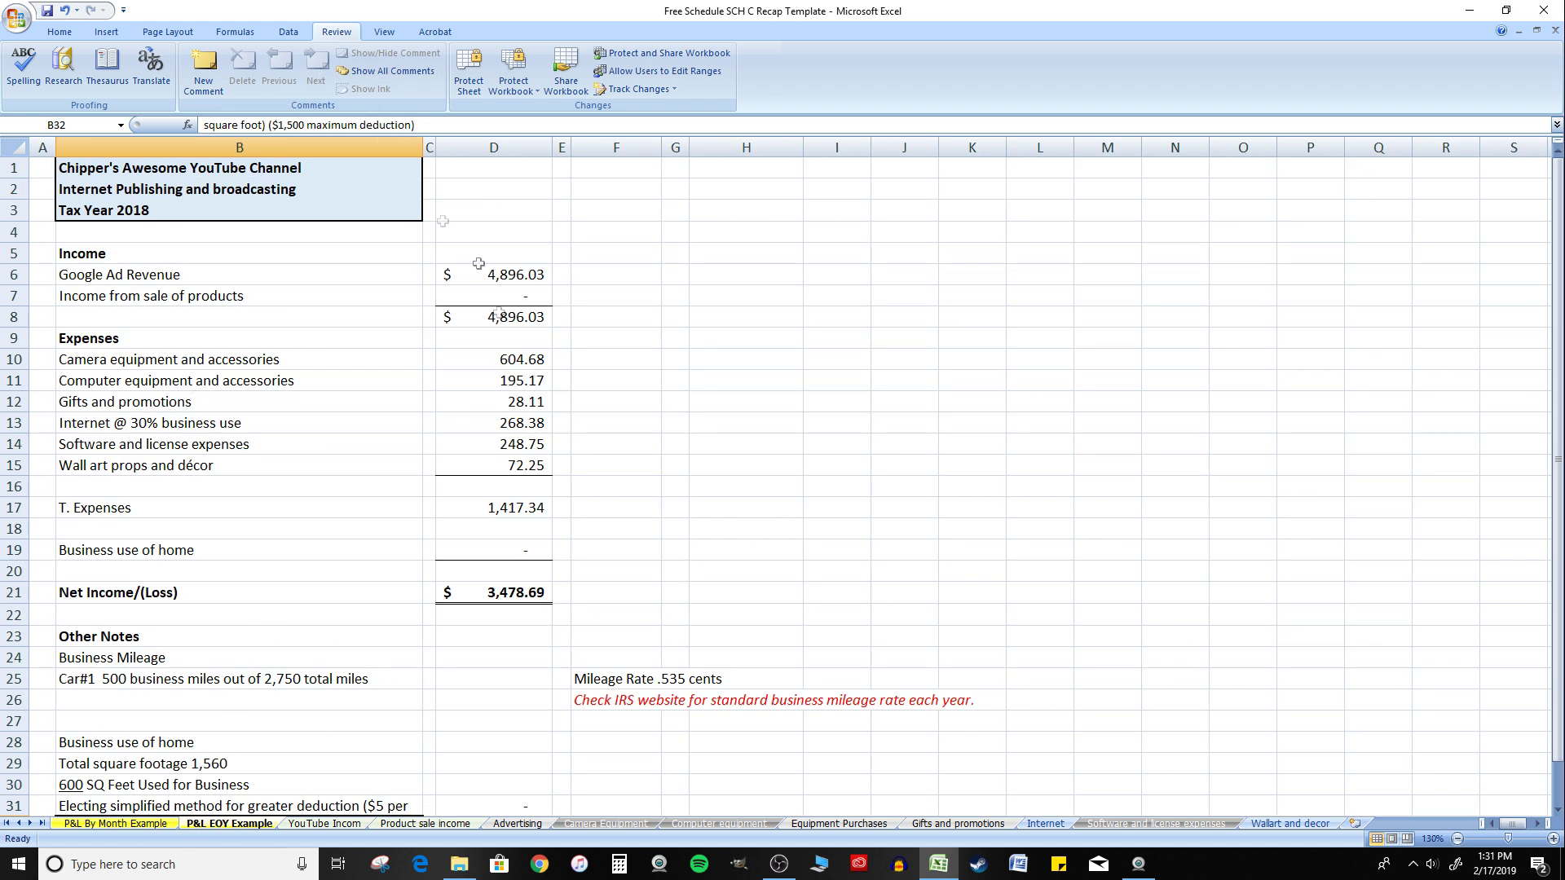
click(123, 824)
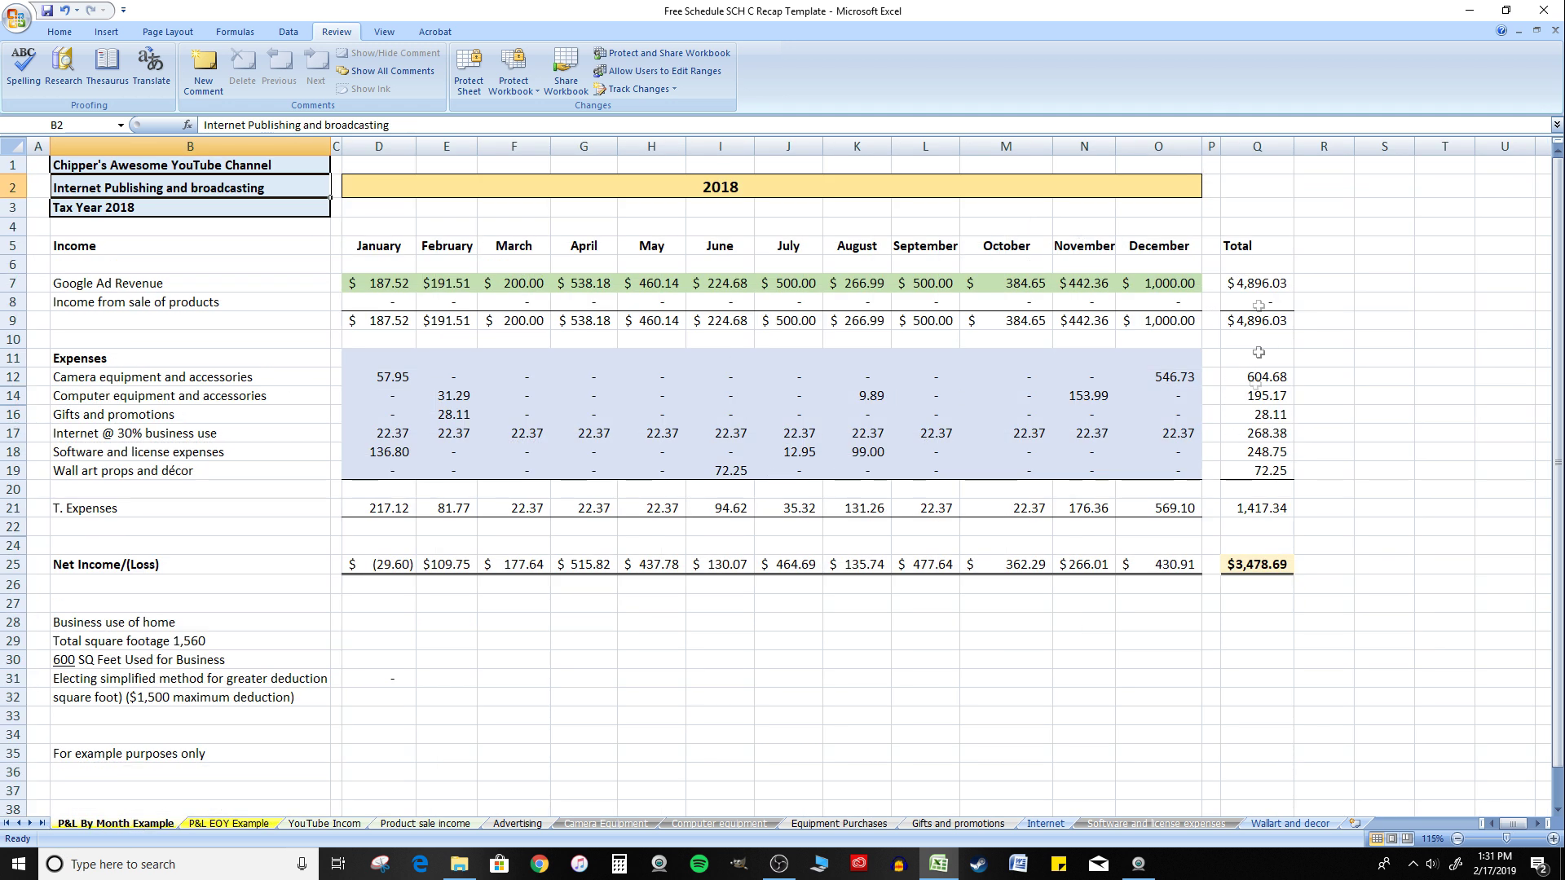
click(220, 825)
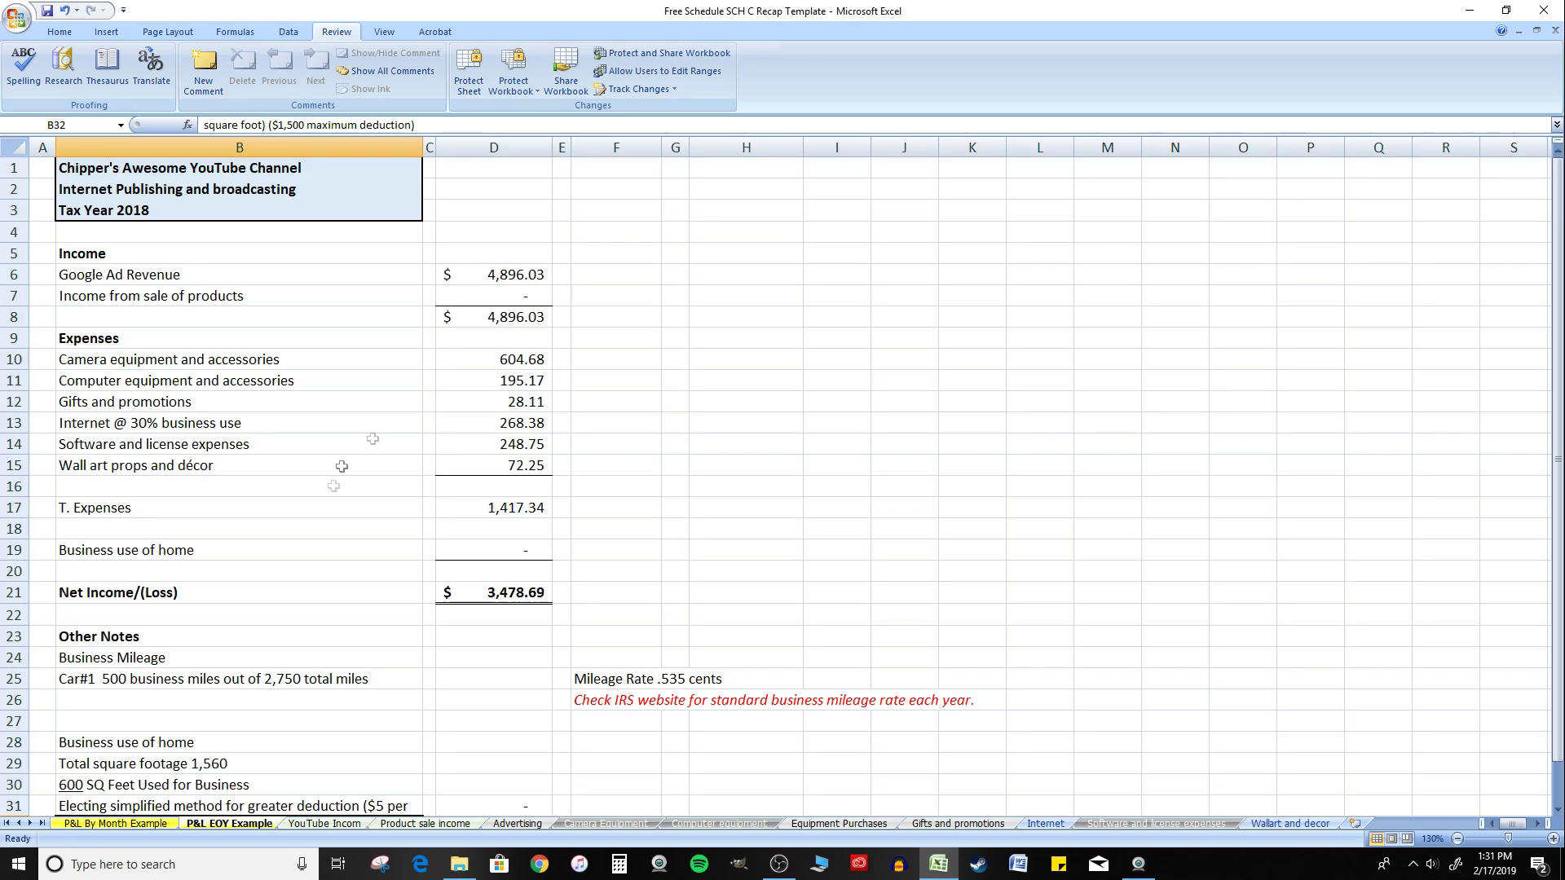
Step: Inspect where Google Ad Revenue and camera equipment on the P&L EOY Example sheet get their amounts
click(515, 275)
double_click(513, 272)
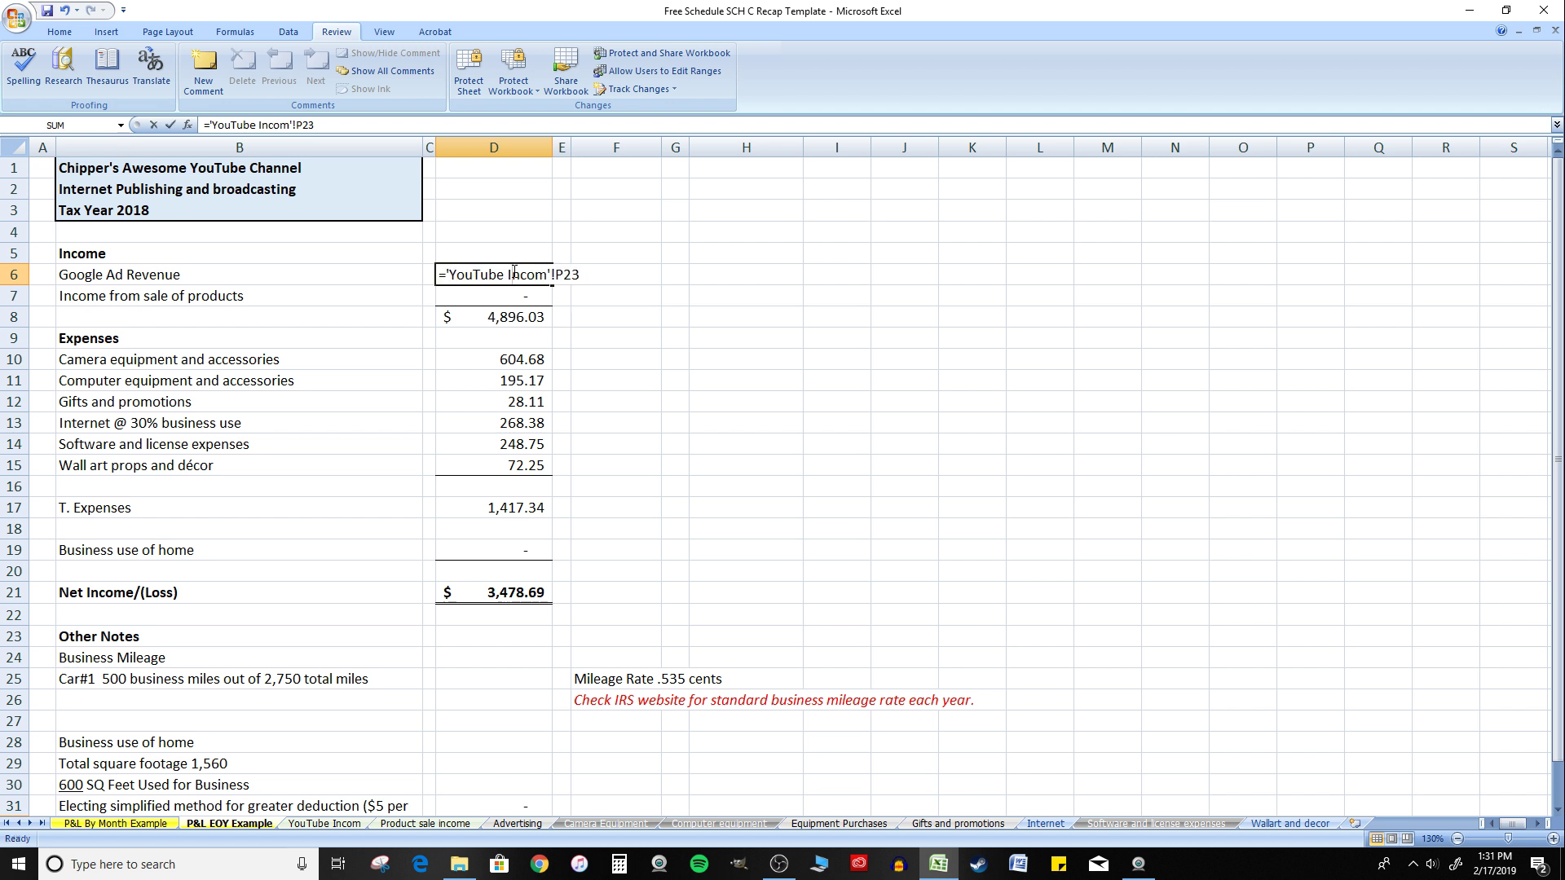
key(Escape)
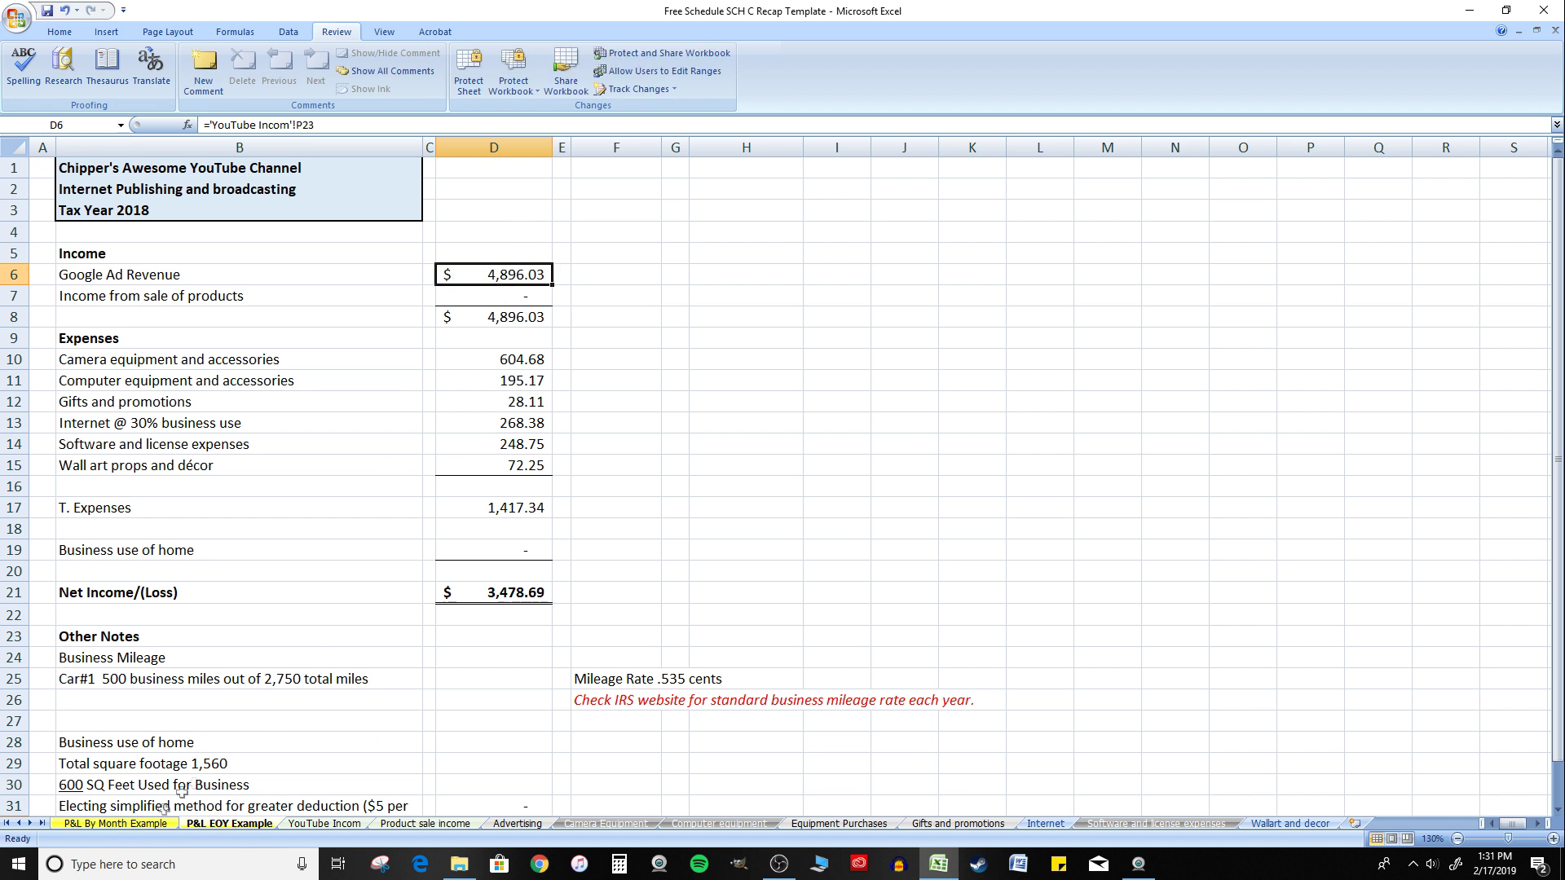
click(143, 825)
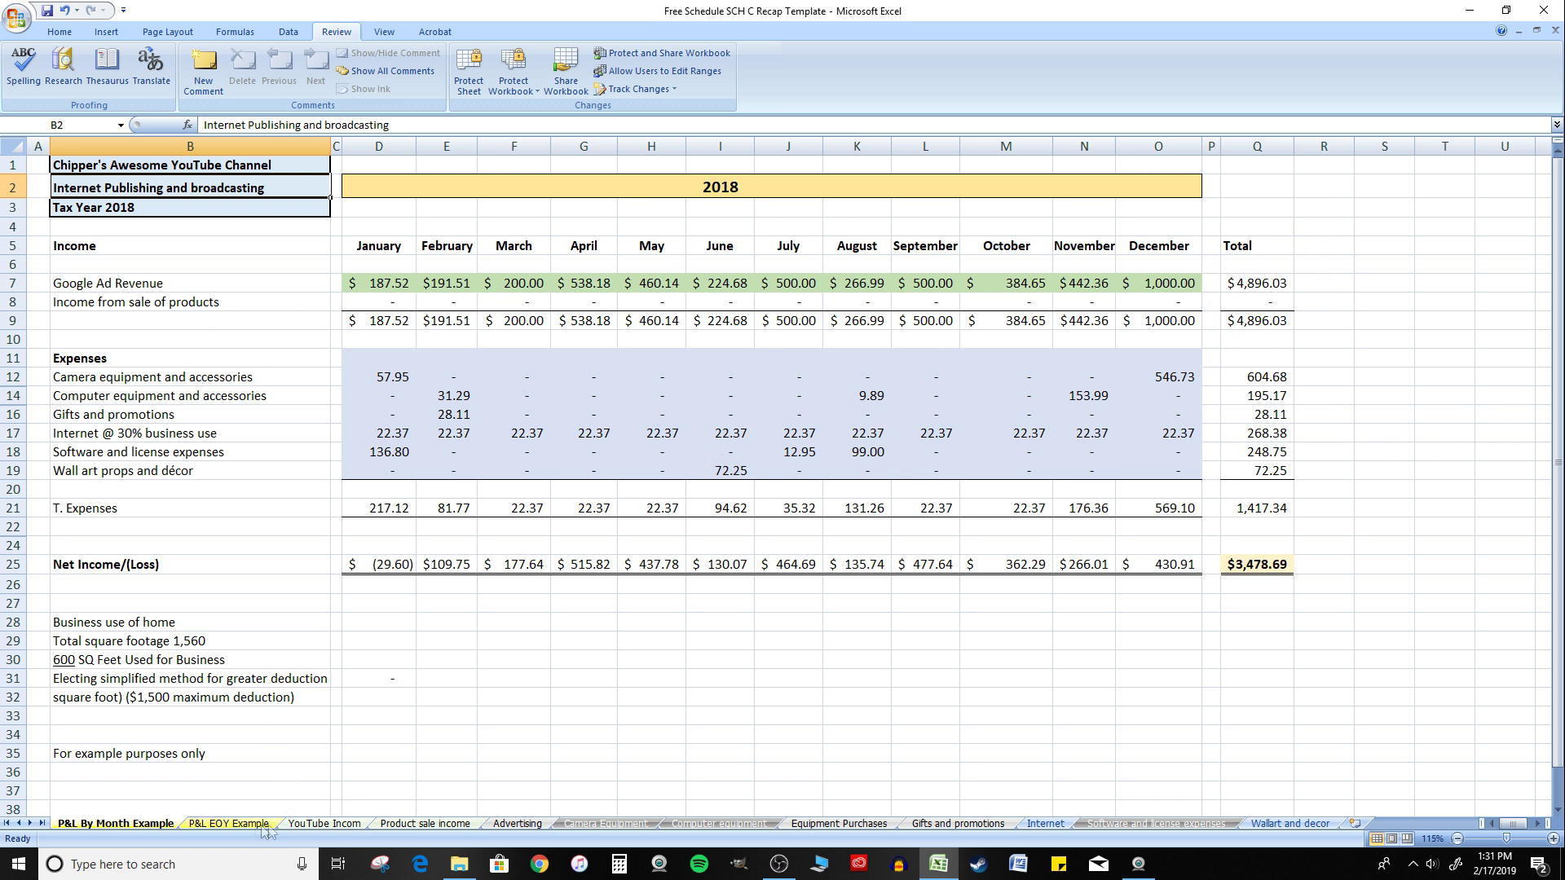
click(232, 825)
click(521, 360)
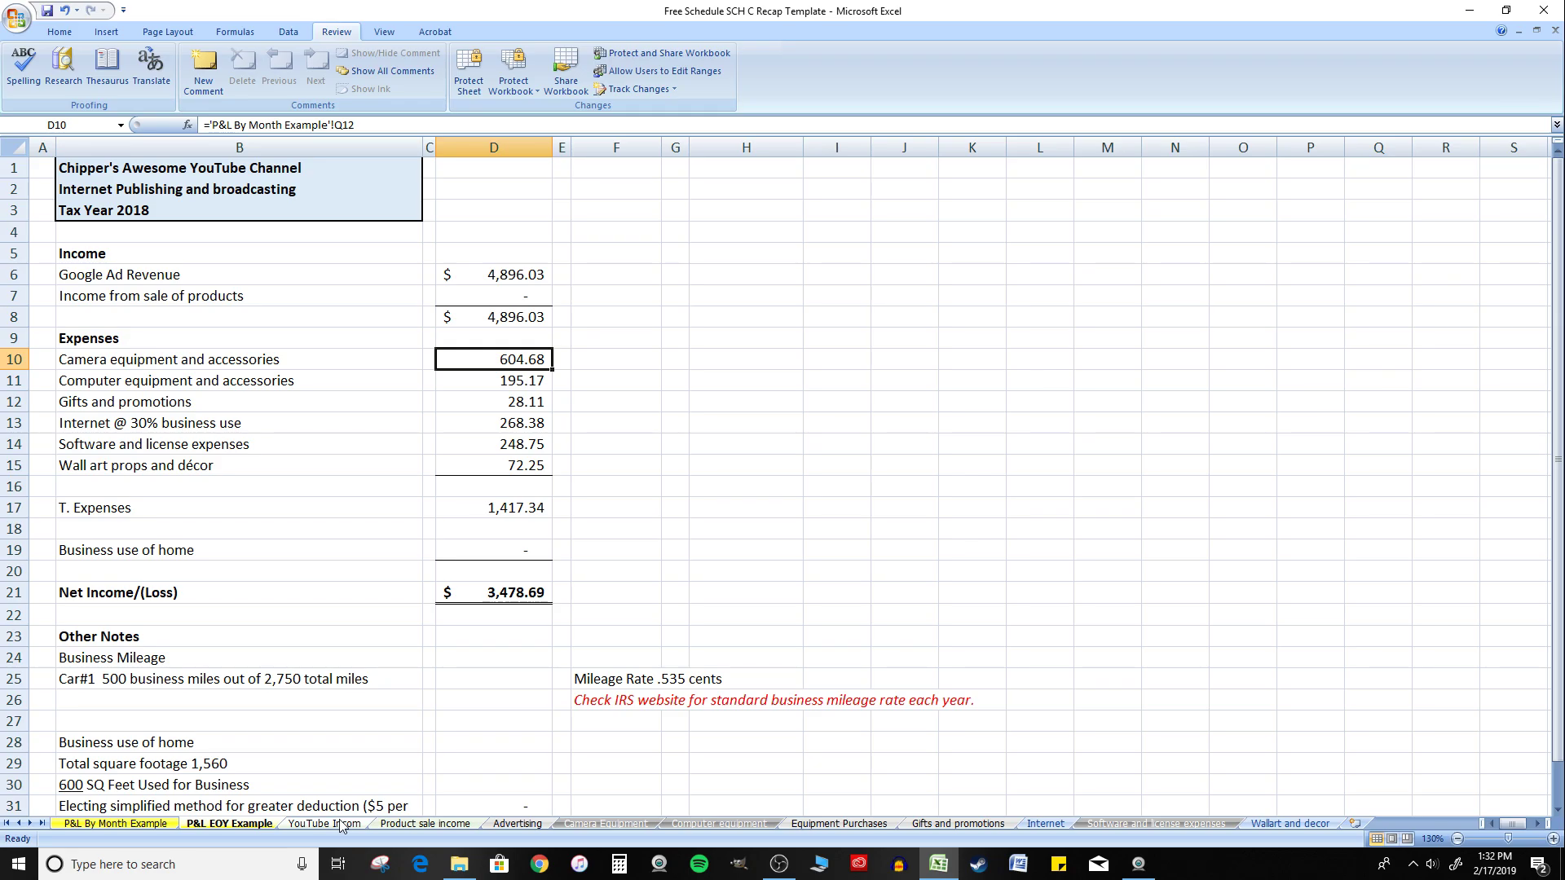
Step: Open the YouTube Incom sheet at 145% zoom and examine its title, date column and monthly columns
click(340, 825)
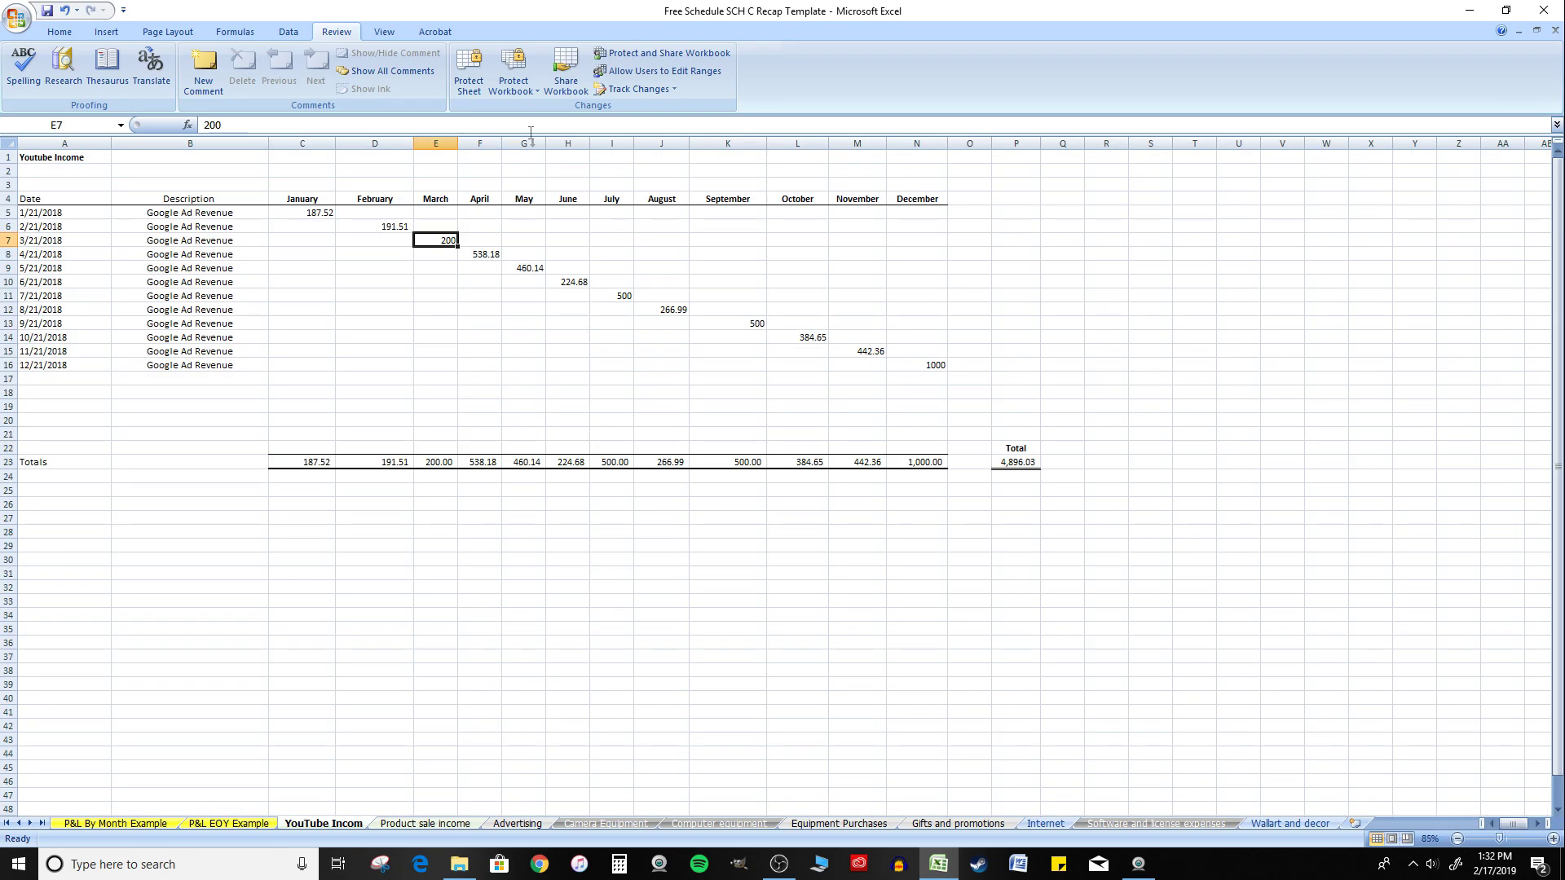
scroll(99, 351, up, 2)
scroll(177, 324, up, 2)
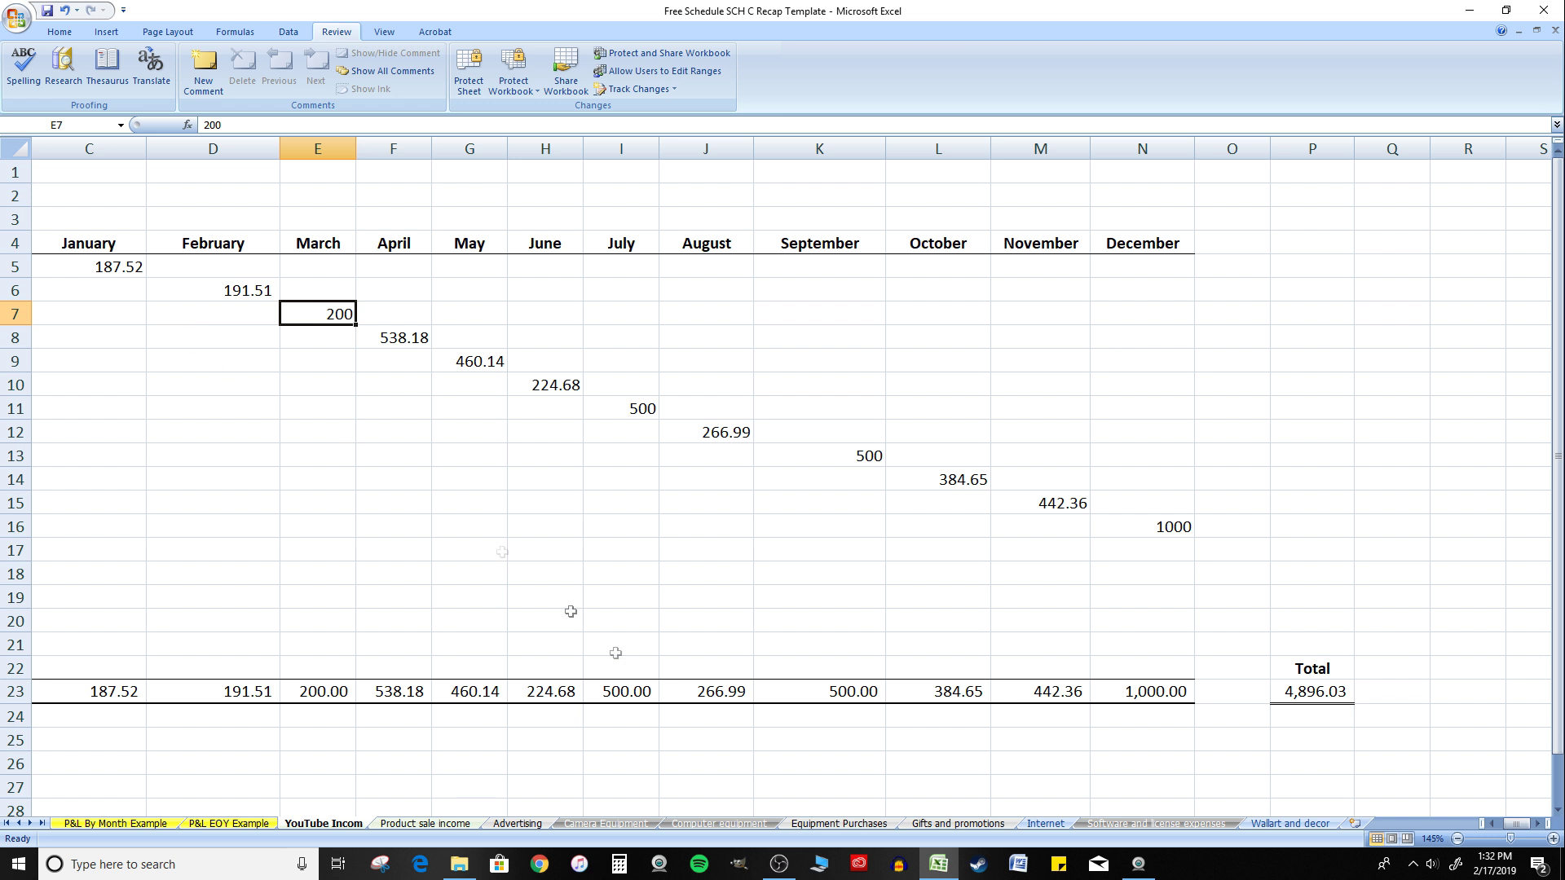
drag(1516, 824, 1512, 825)
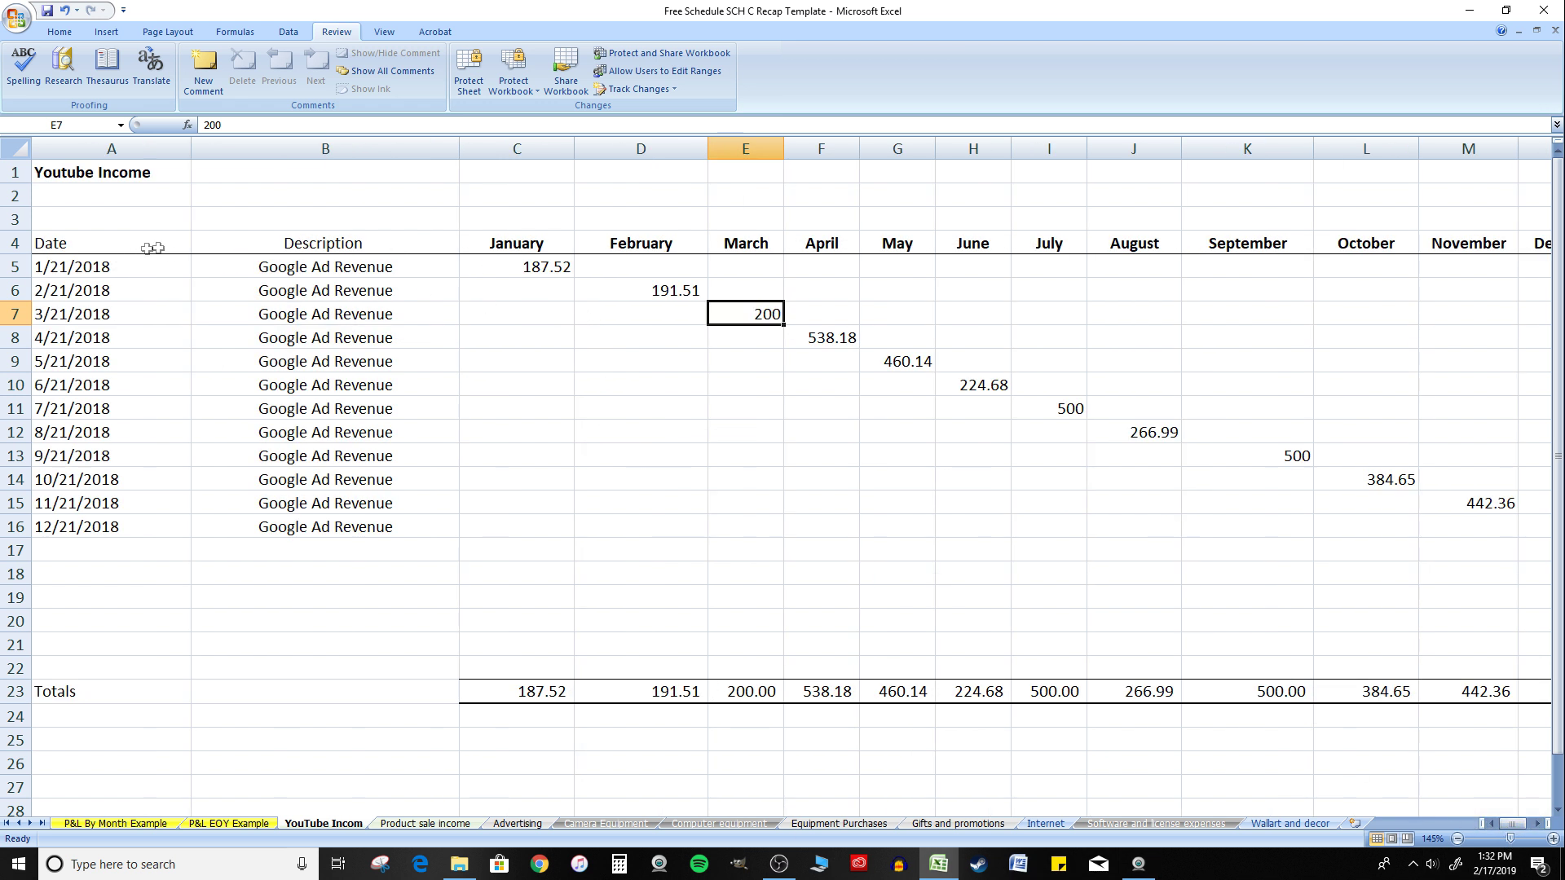
click(193, 246)
click(143, 175)
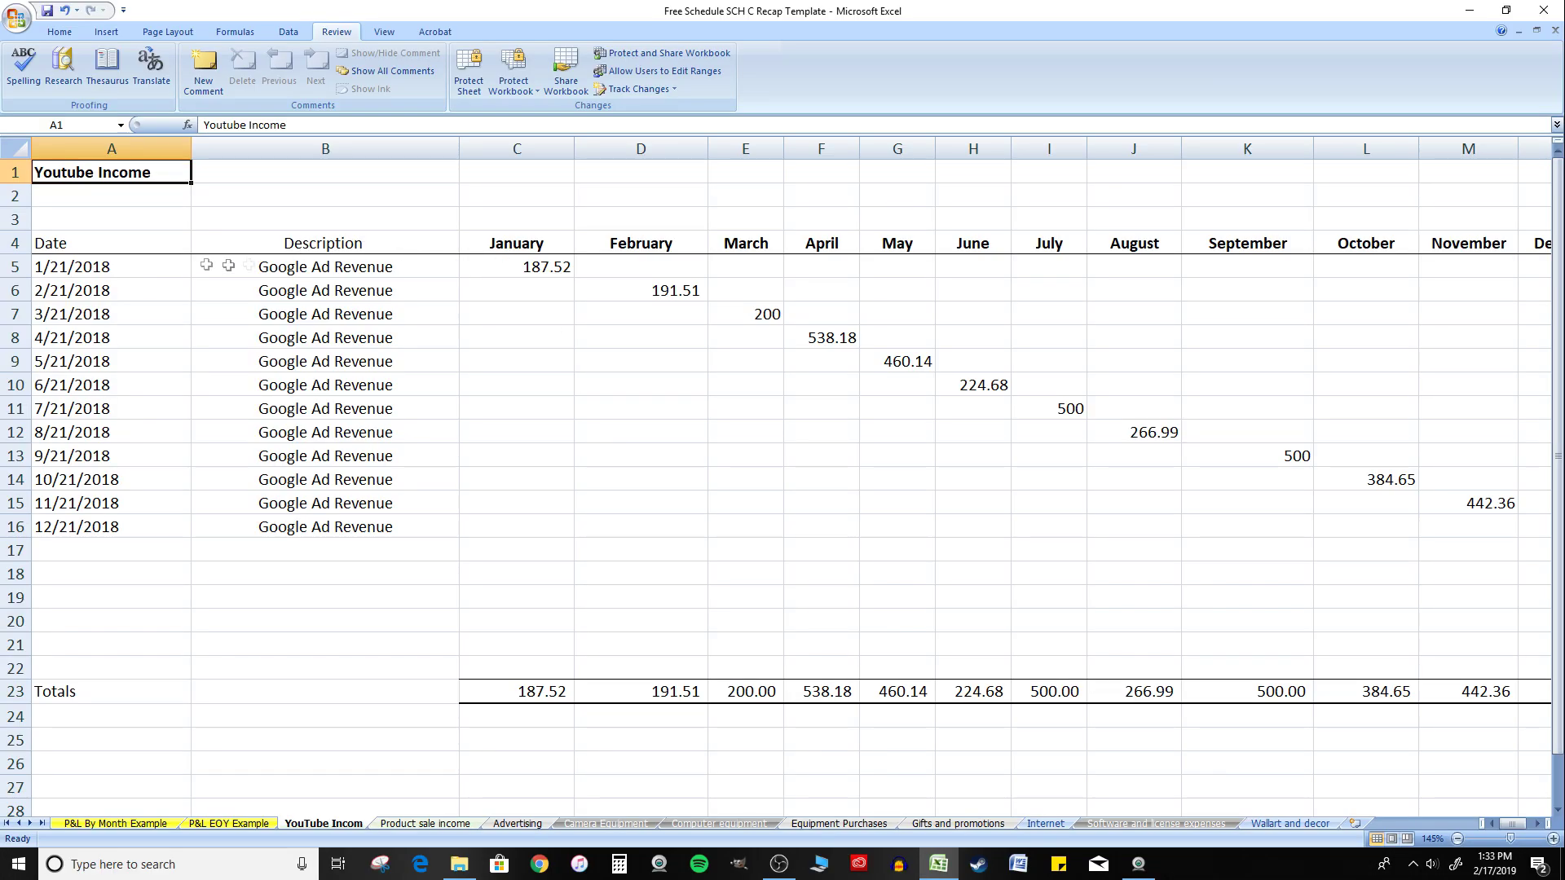
Step: Trace the Google Ad Revenue entries from January's date and amount in row 5 to March's amount in row 7
click(130, 266)
click(564, 274)
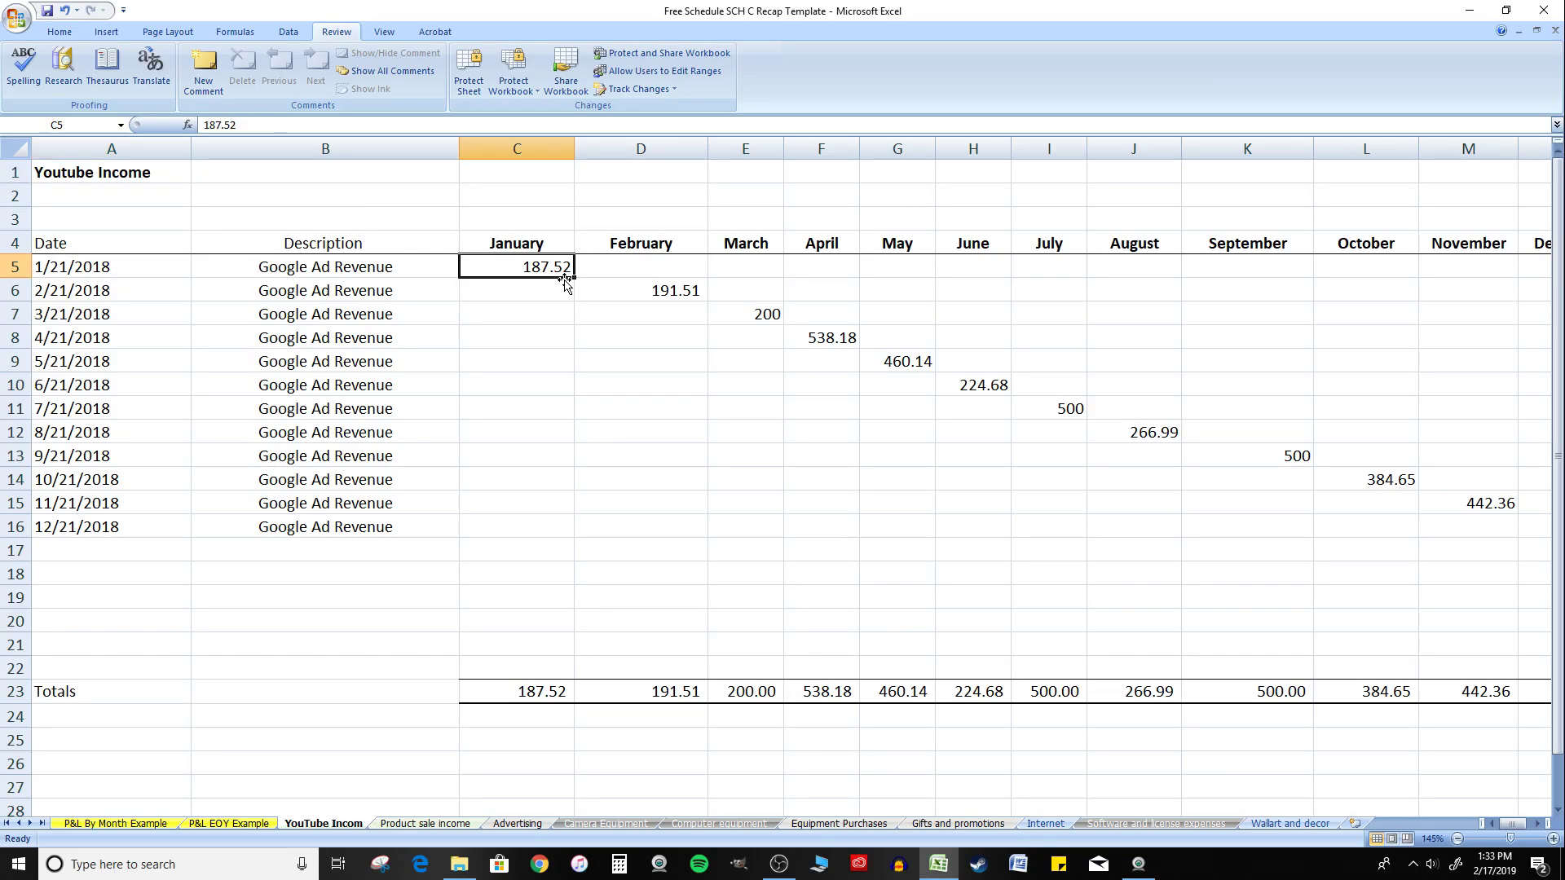
key(Down)
key(Down)
key(Right)
key(Right)
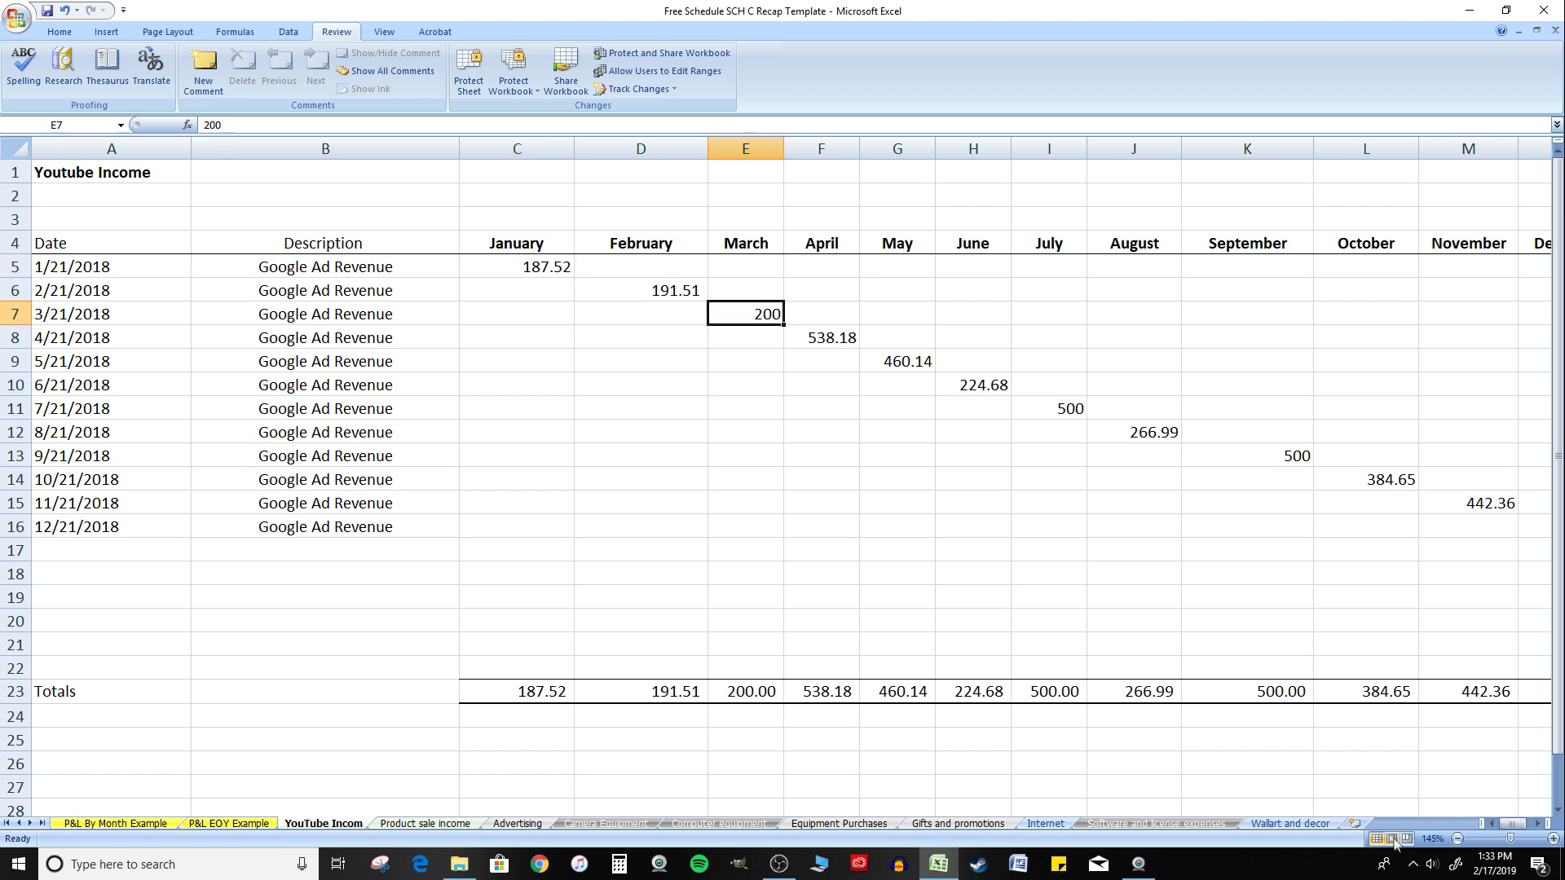
Step: Inspect the January, February and March sum formulas in the Totals row of the YouTube income sheet
drag(1515, 829, 1521, 829)
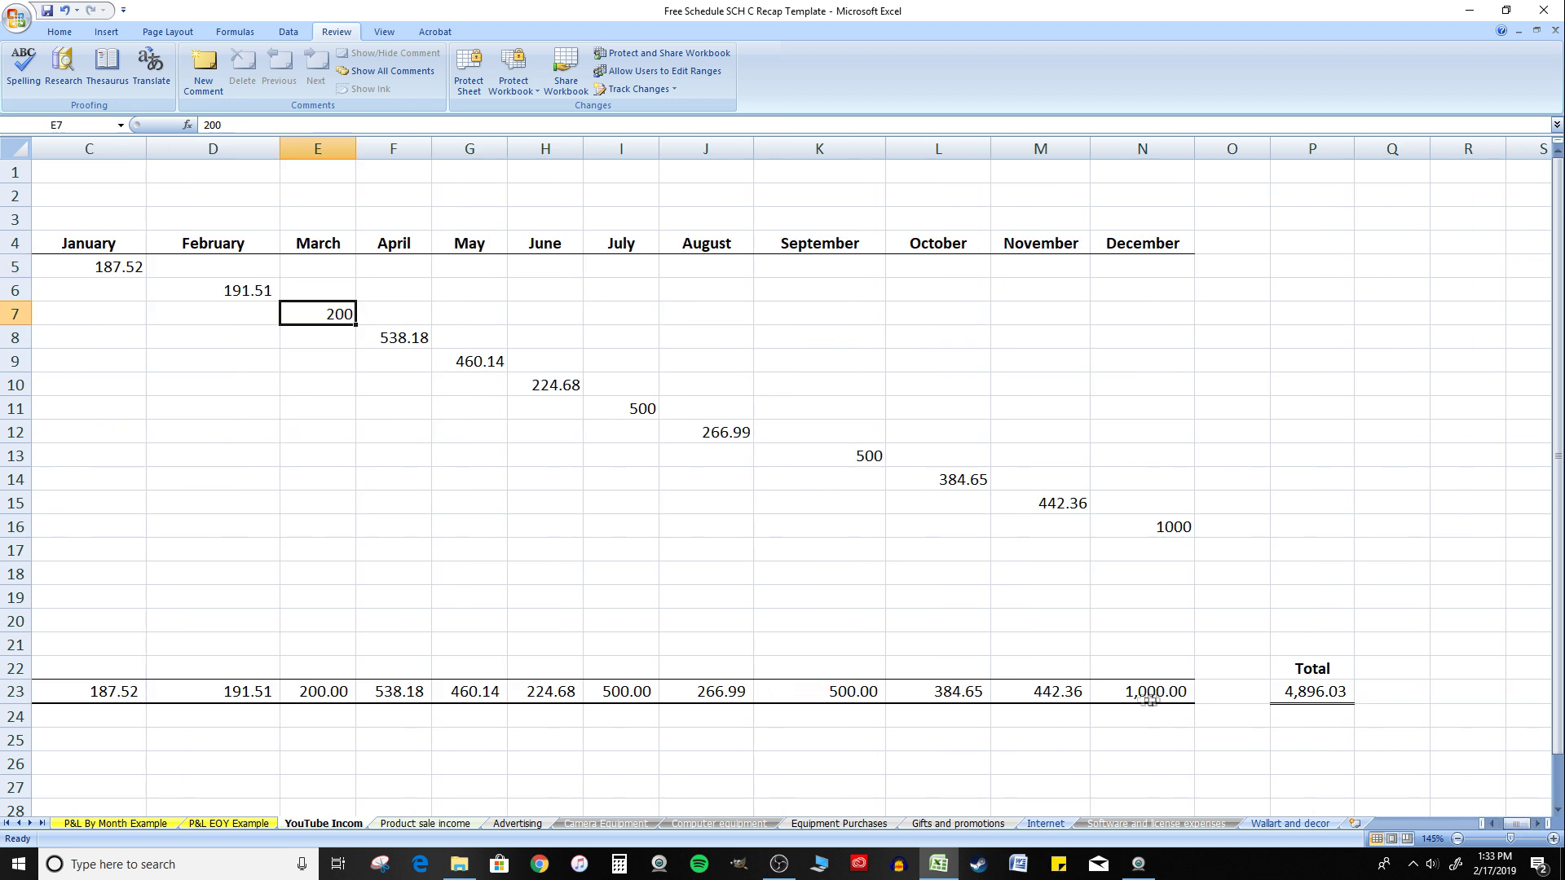
click(104, 692)
double_click(104, 691)
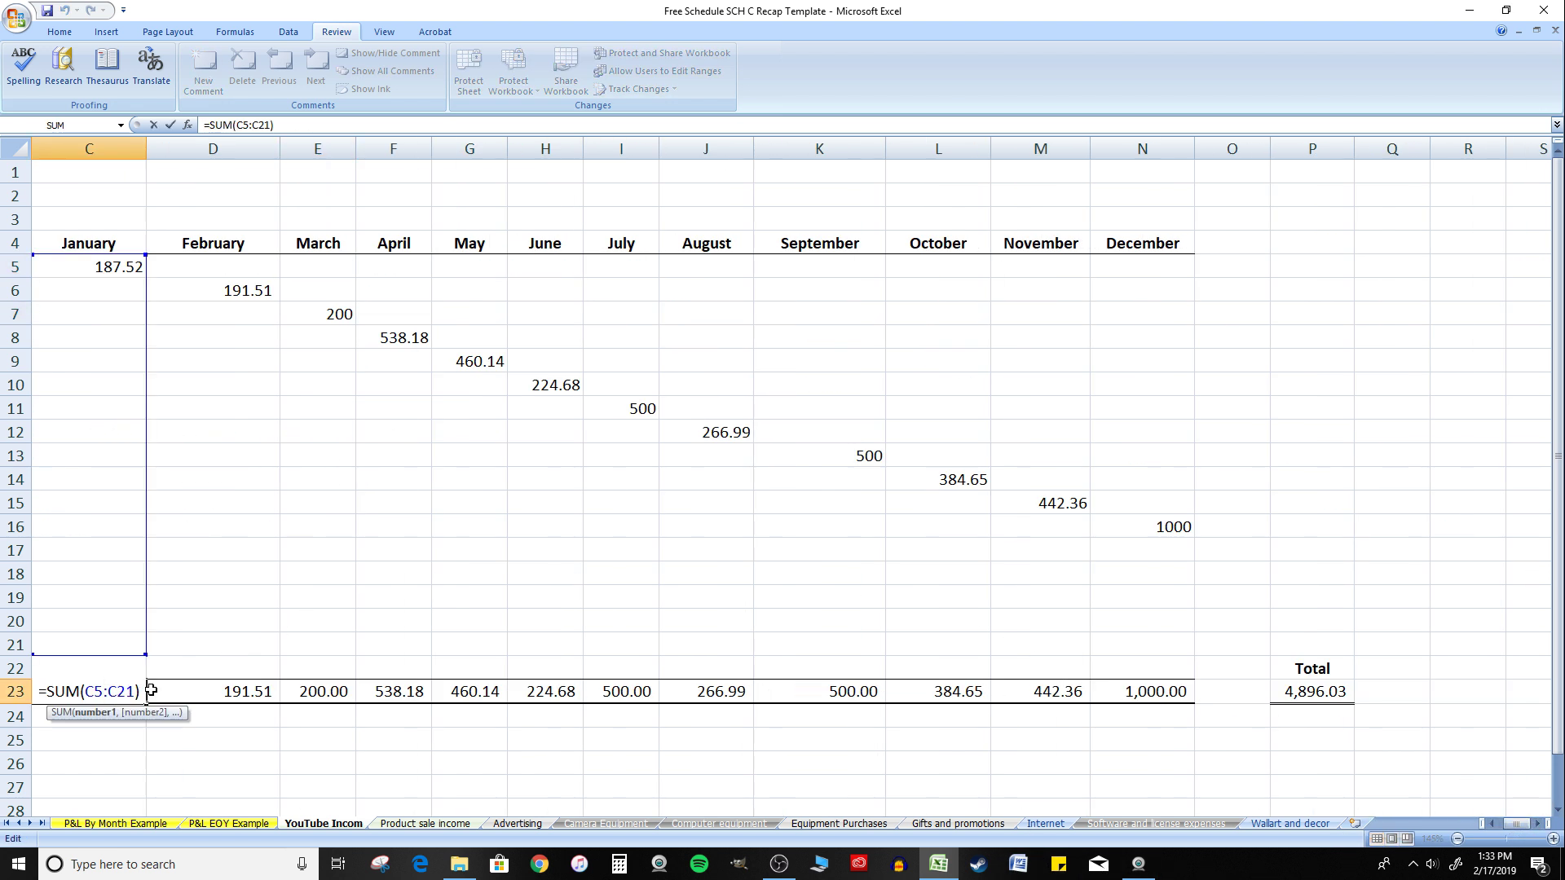
key(Escape)
double_click(246, 694)
key(Escape)
click(318, 691)
double_click(315, 691)
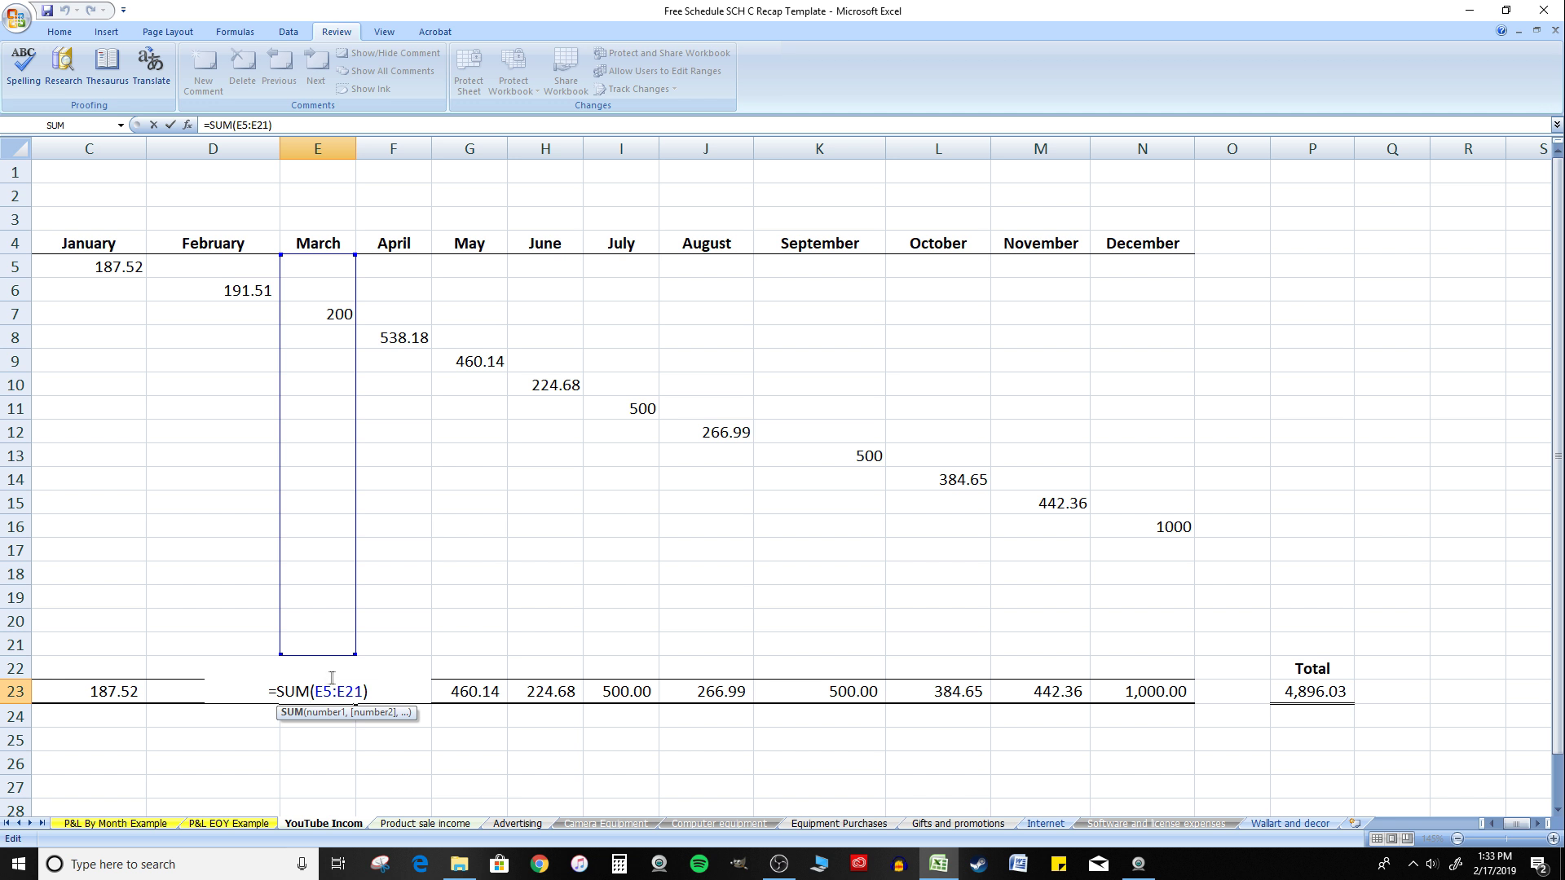
key(Escape)
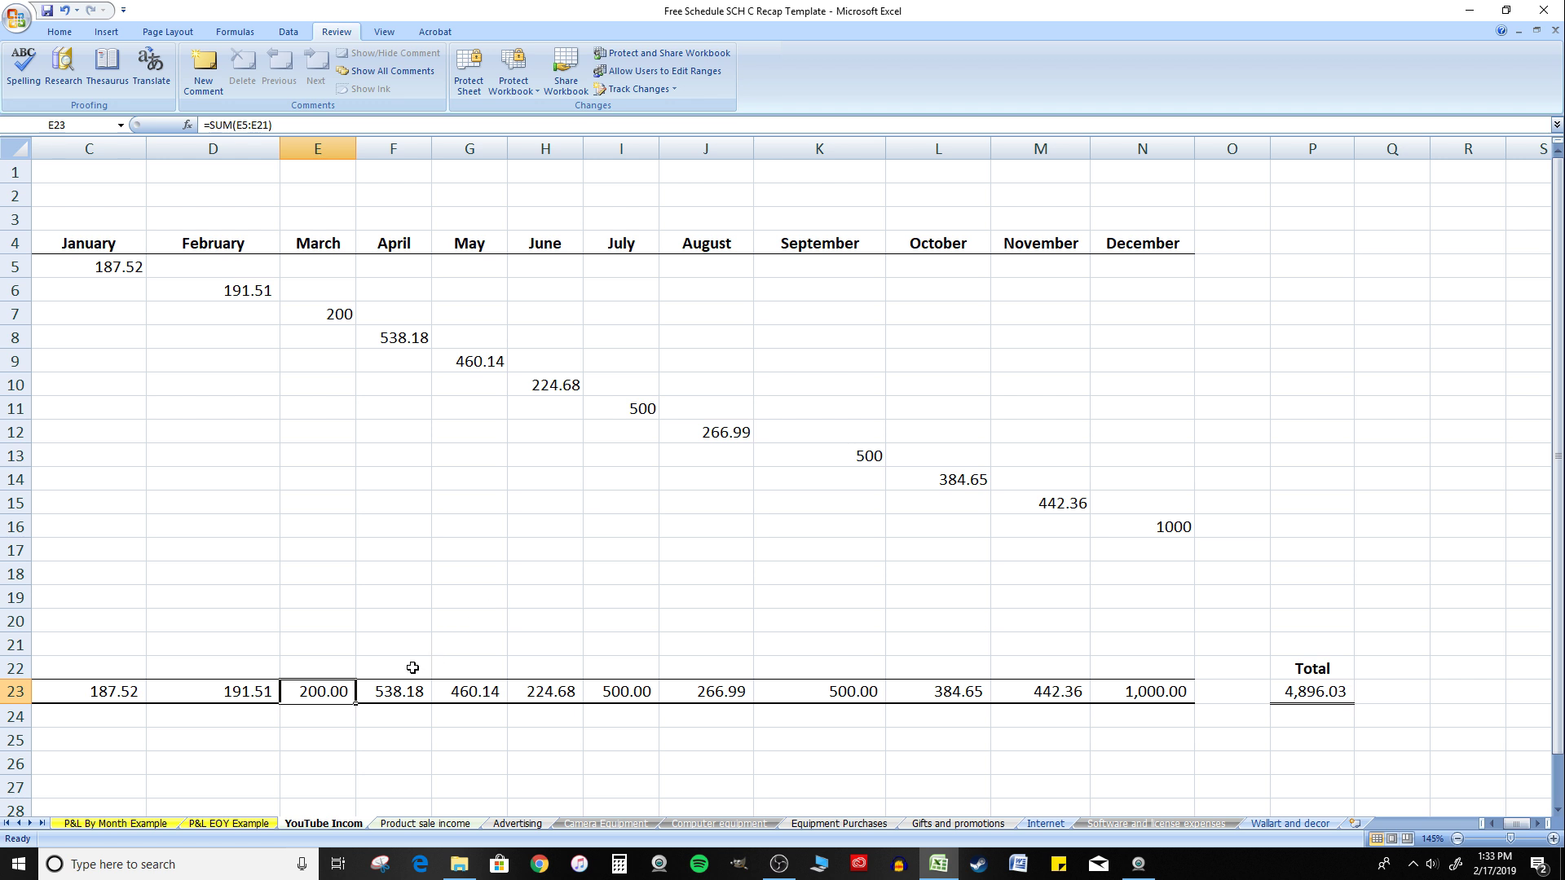
Step: Check the March entry's date and recheck the January and February formulas in the Totals row
click(1496, 824)
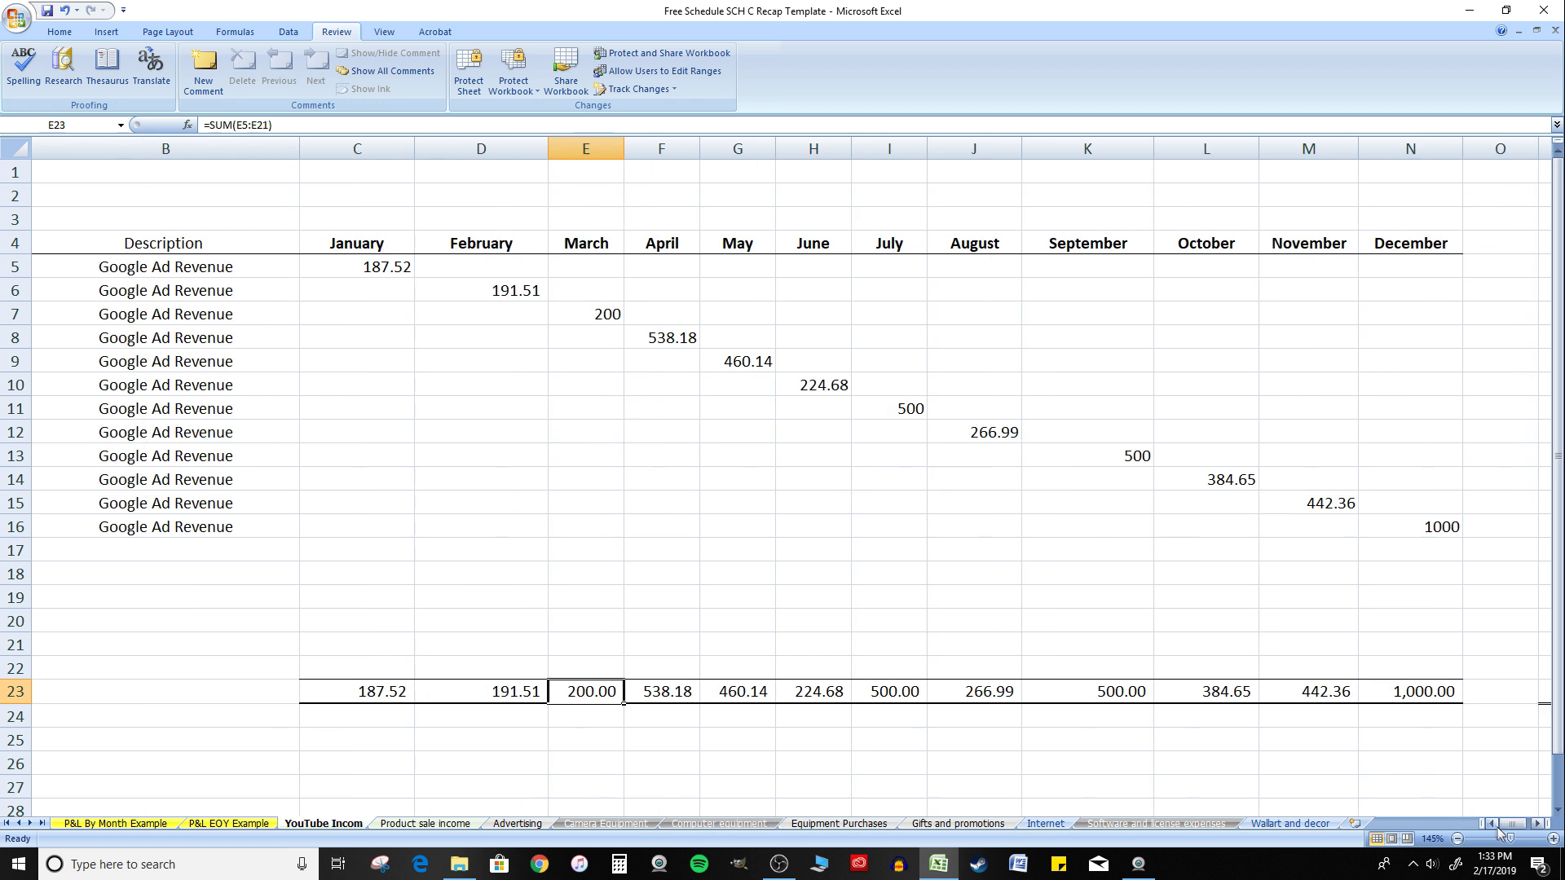
click(1496, 825)
click(81, 313)
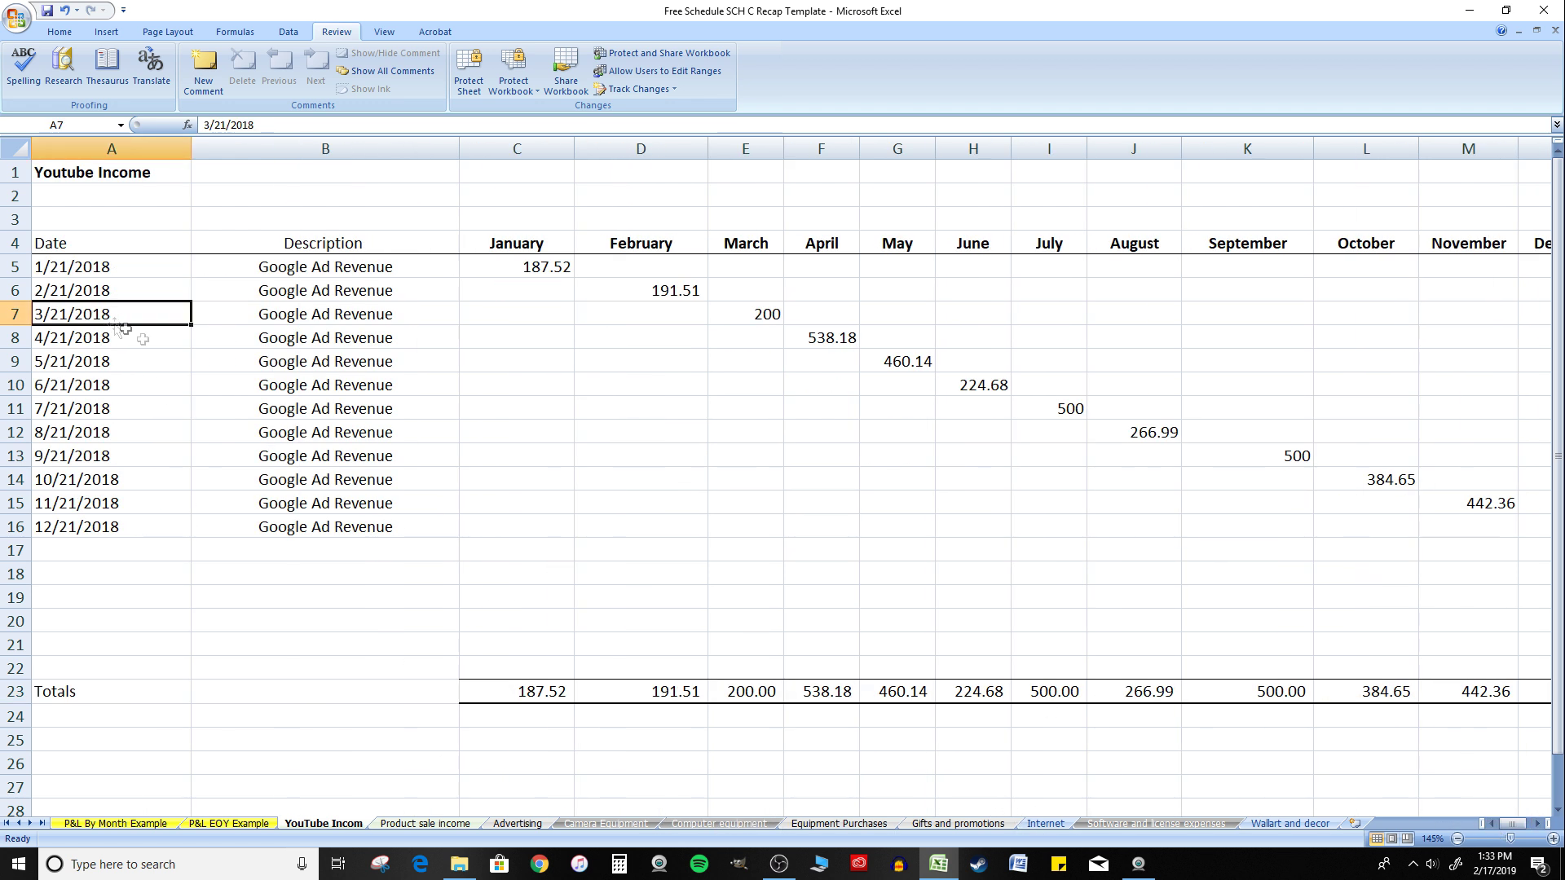
double_click(561, 691)
key(Escape)
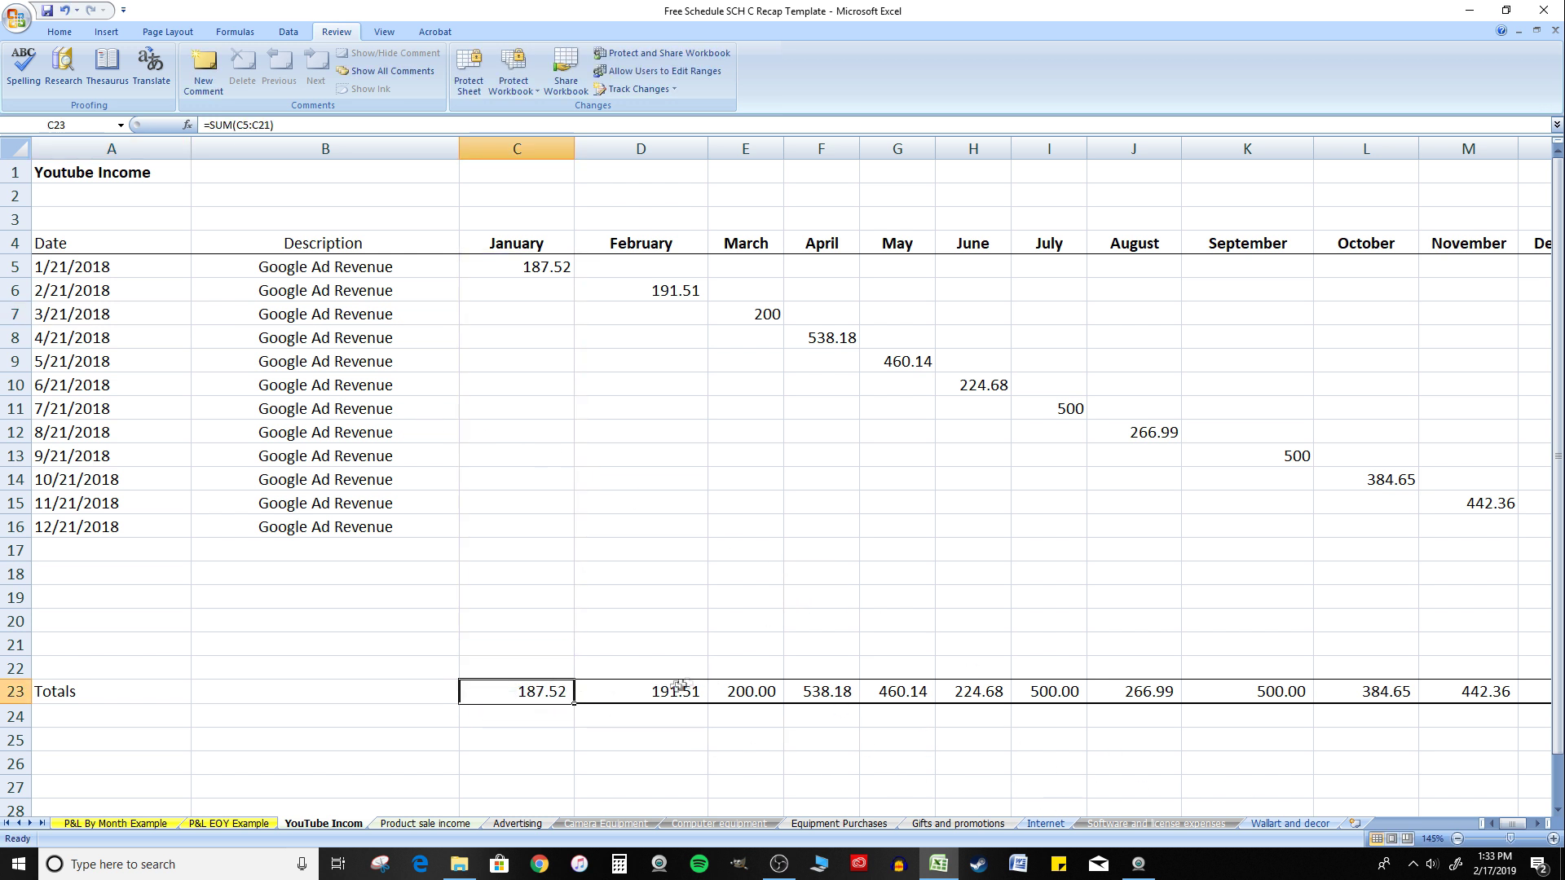
click(683, 690)
double_click(683, 690)
key(Escape)
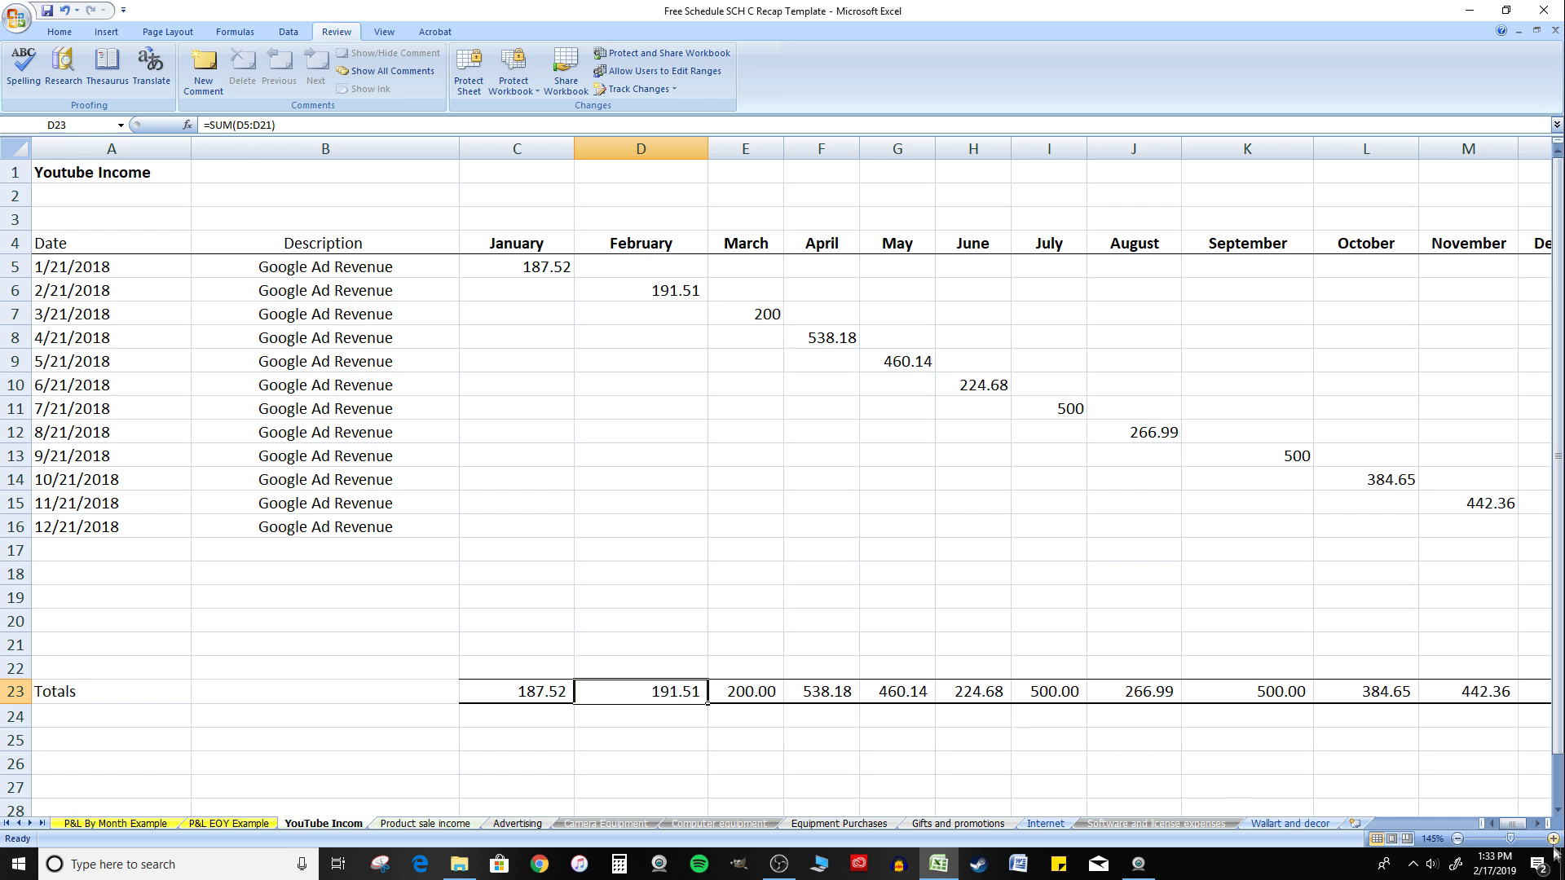
Step: Review the annual total and highlight the dated monthly income entries on the YouTube income sheet
click(1538, 823)
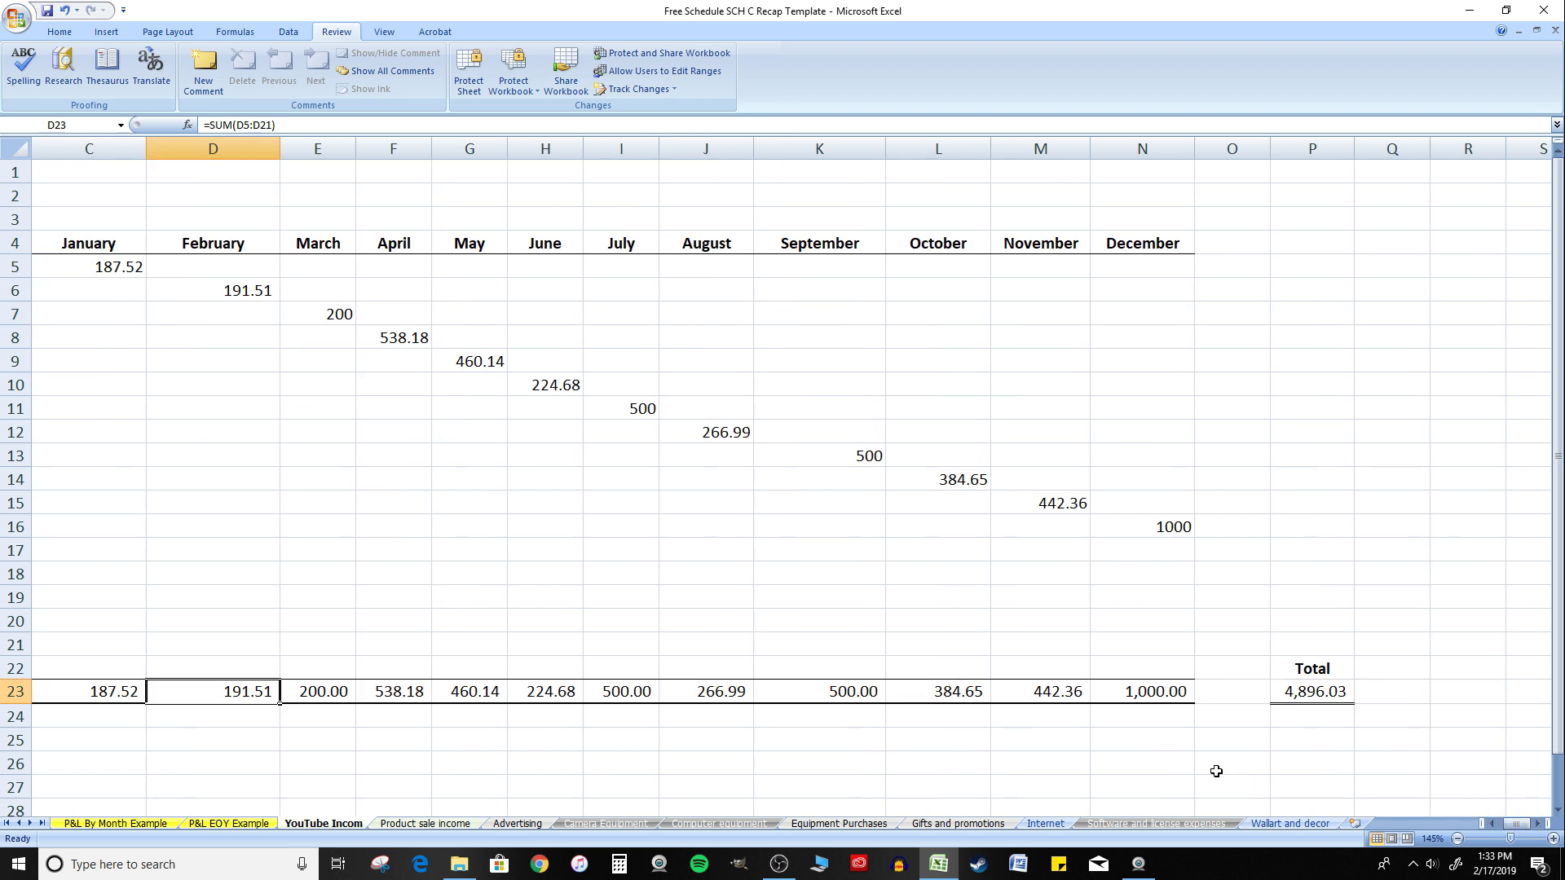
drag(1213, 772, 816, 462)
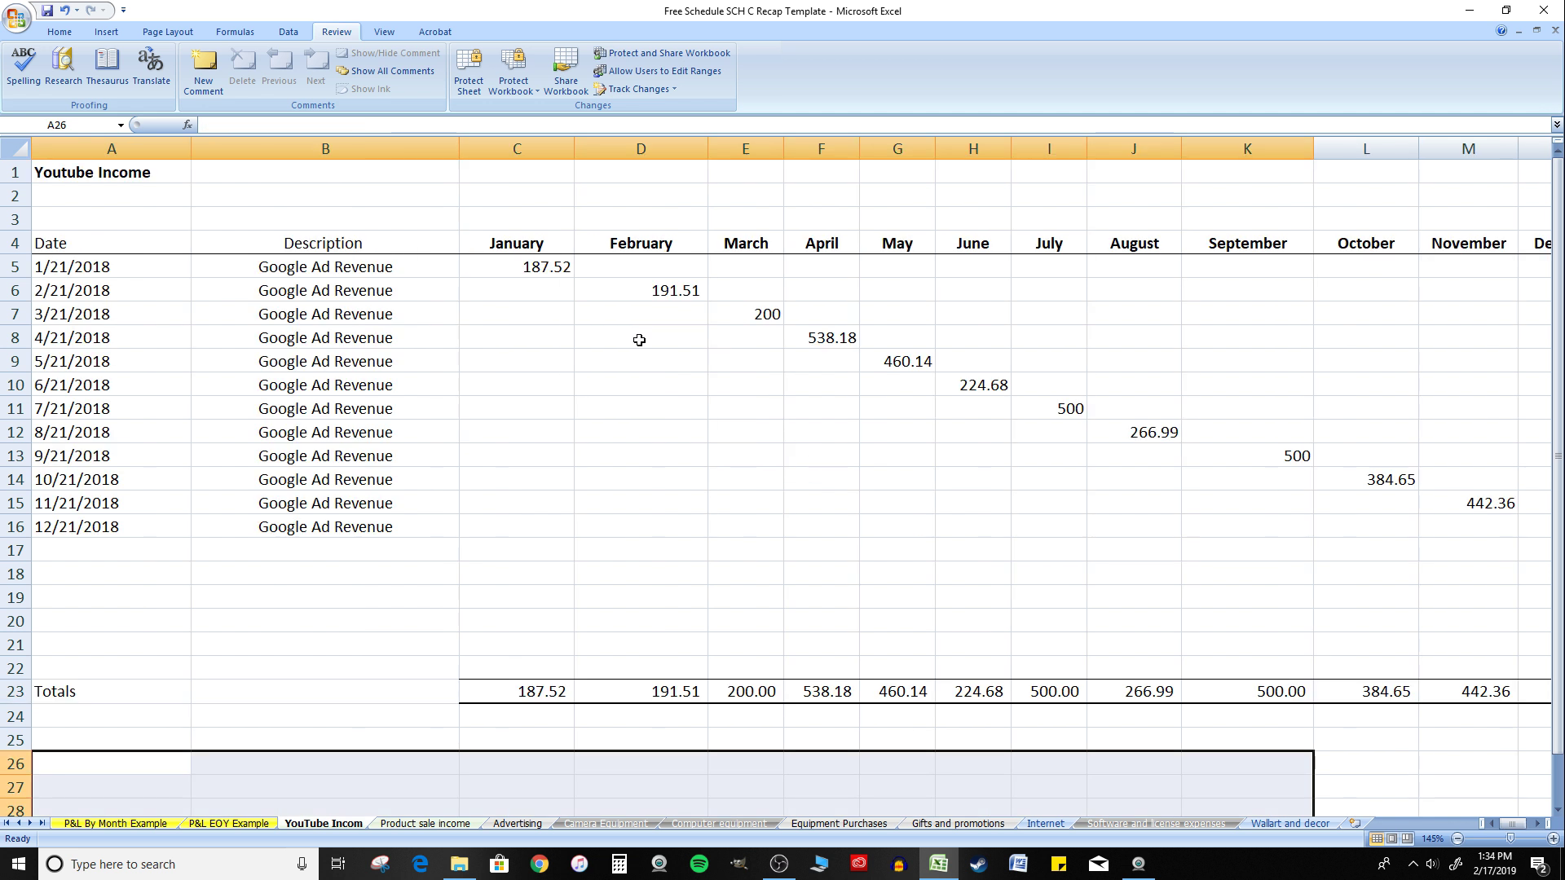
drag(103, 216, 1295, 621)
scroll(1295, 622, down, 2)
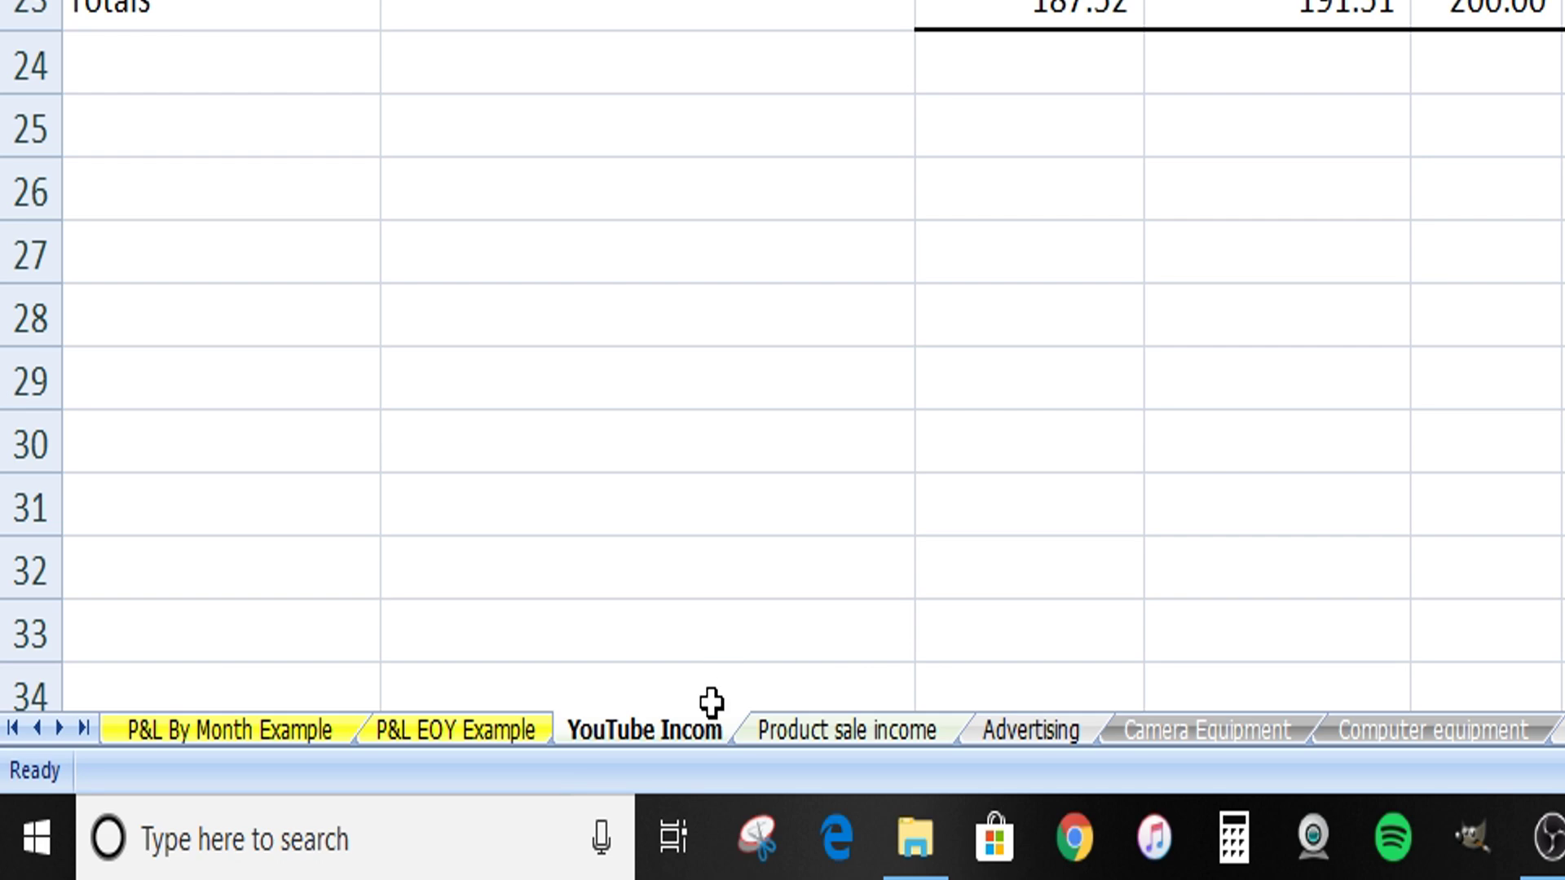
Step: Create a copy of the YouTube Incom sheet in the same workbook, placed before the original YouTube Incom sheet
click(352, 785)
right_click(333, 823)
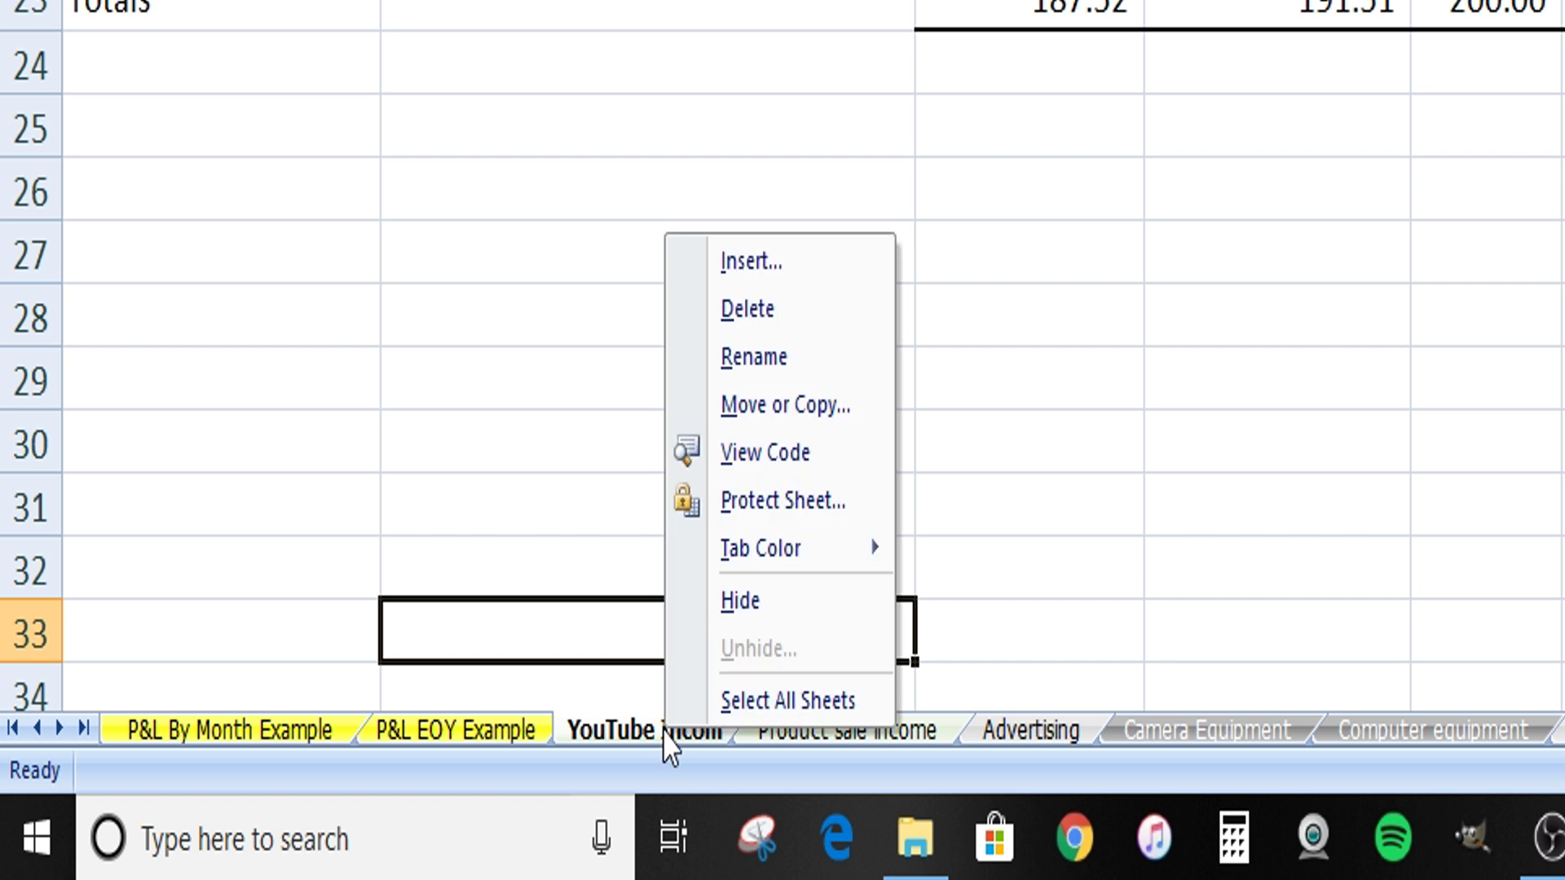
click(789, 407)
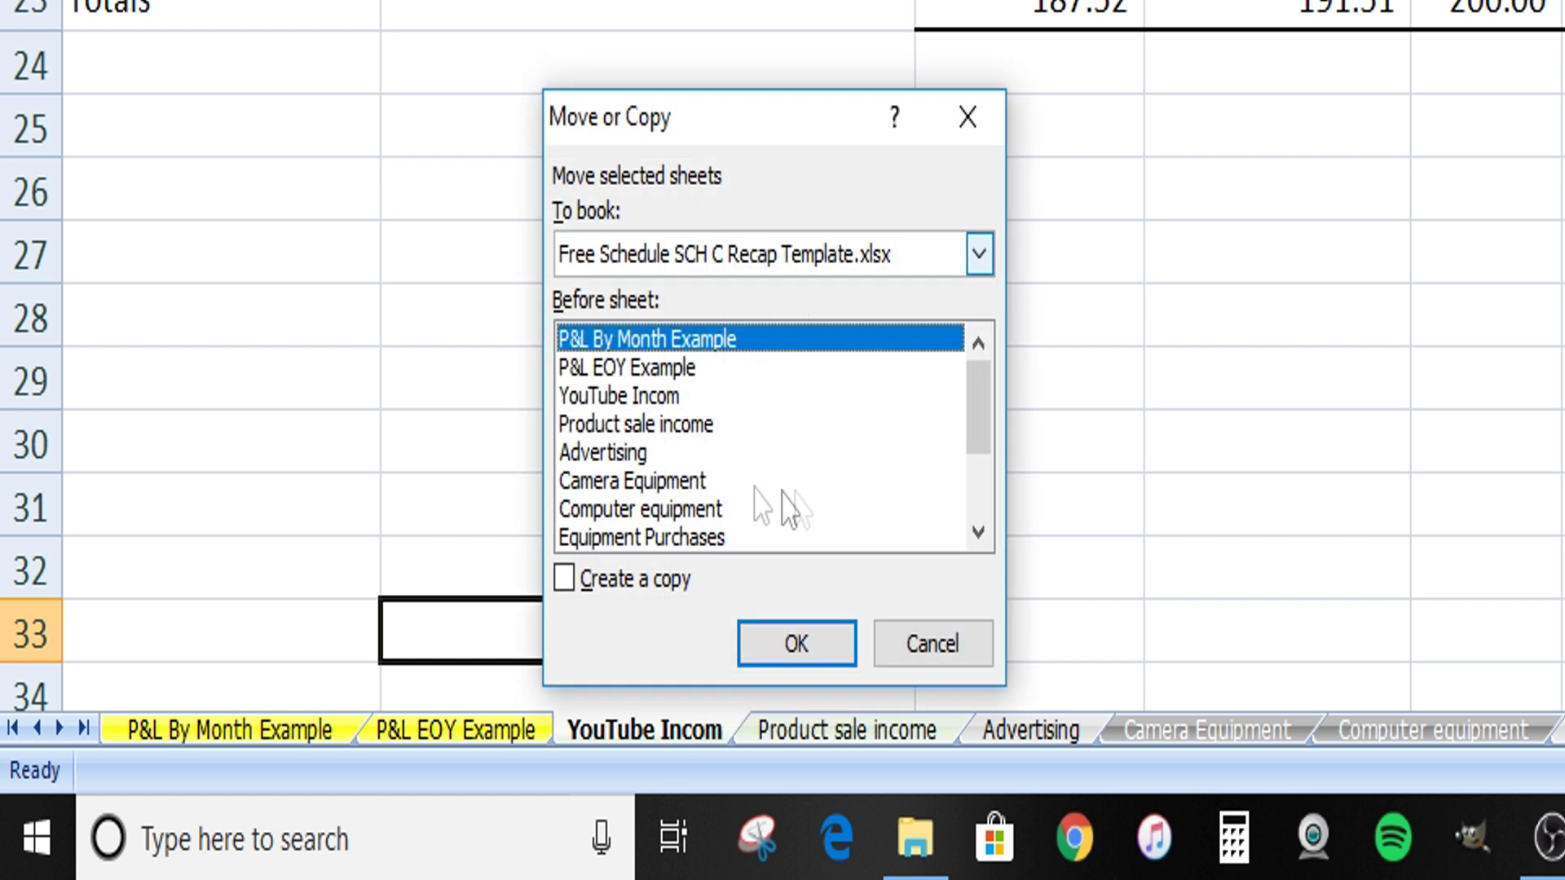
click(662, 397)
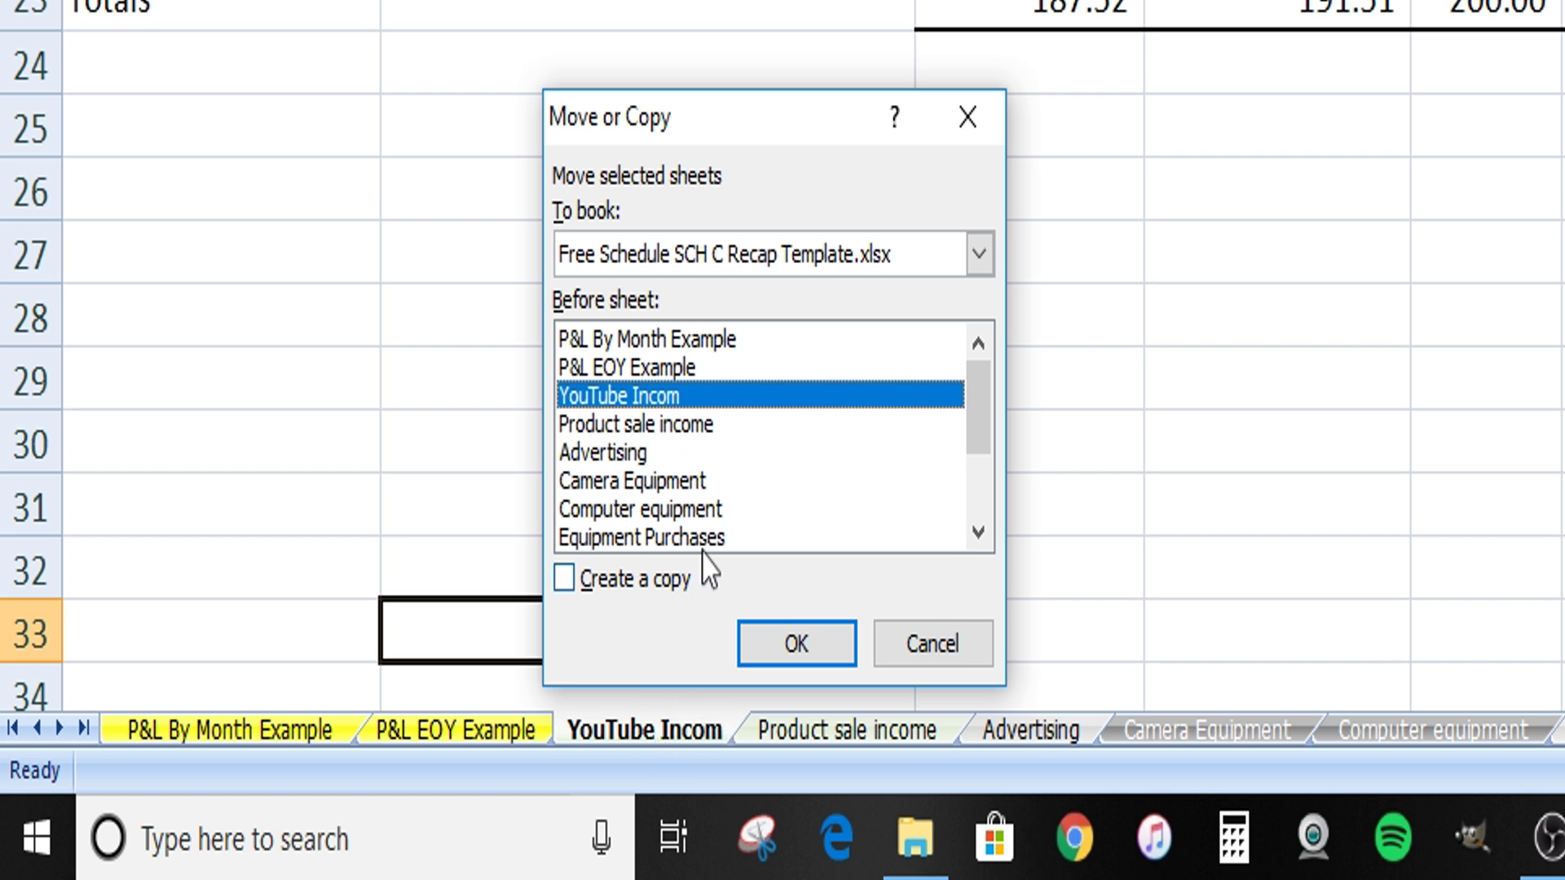
click(588, 581)
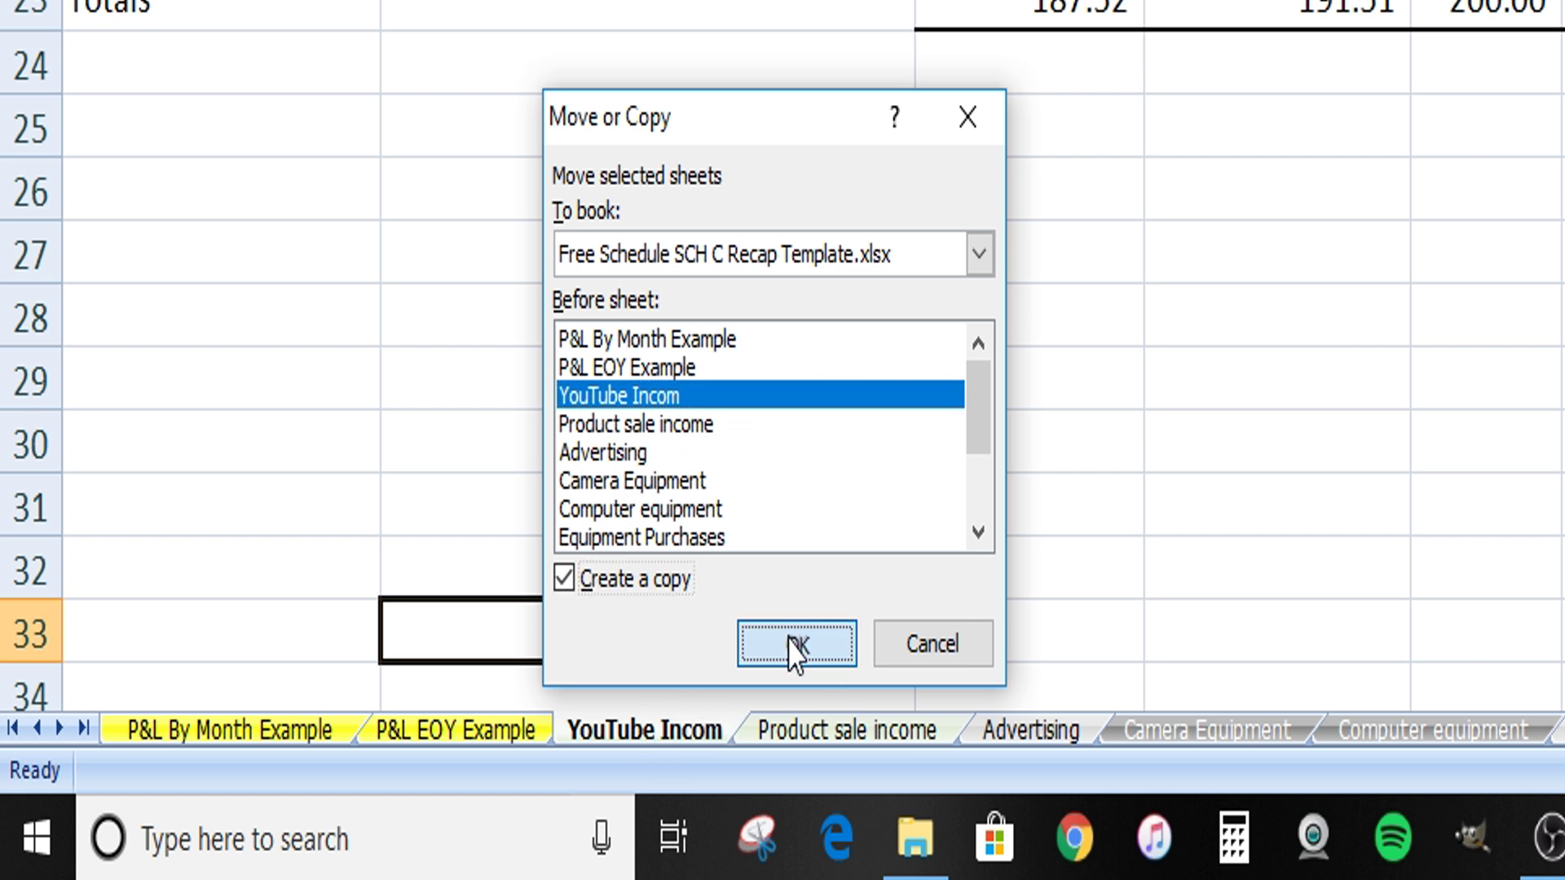
click(795, 644)
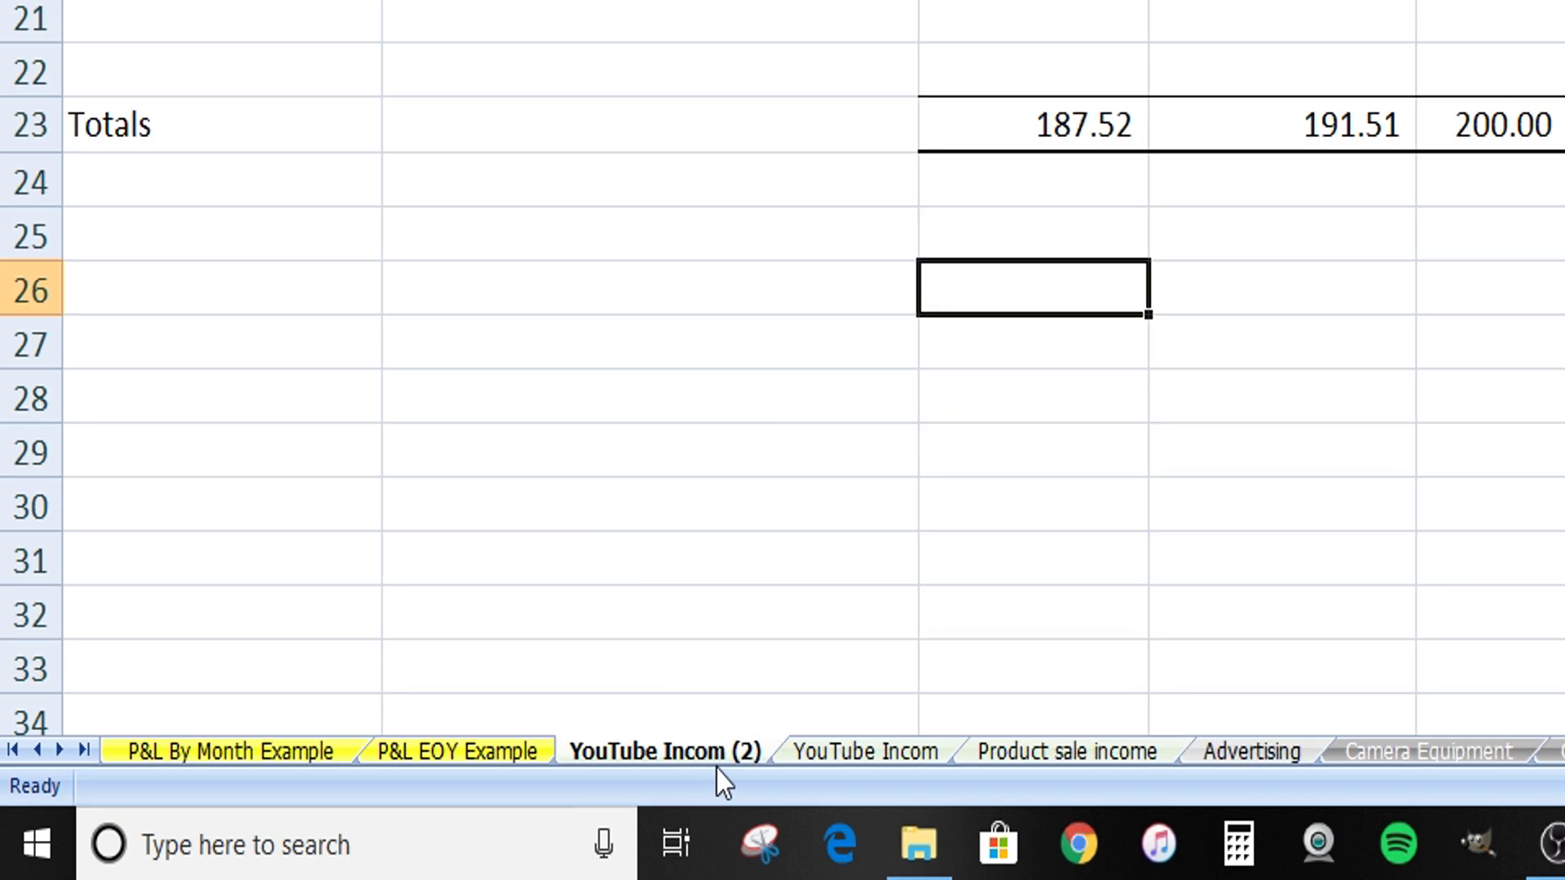
Step: Rename the copied YouTube Incom sheet as "consulting revenue"
right_click(717, 770)
right_click(662, 751)
click(839, 424)
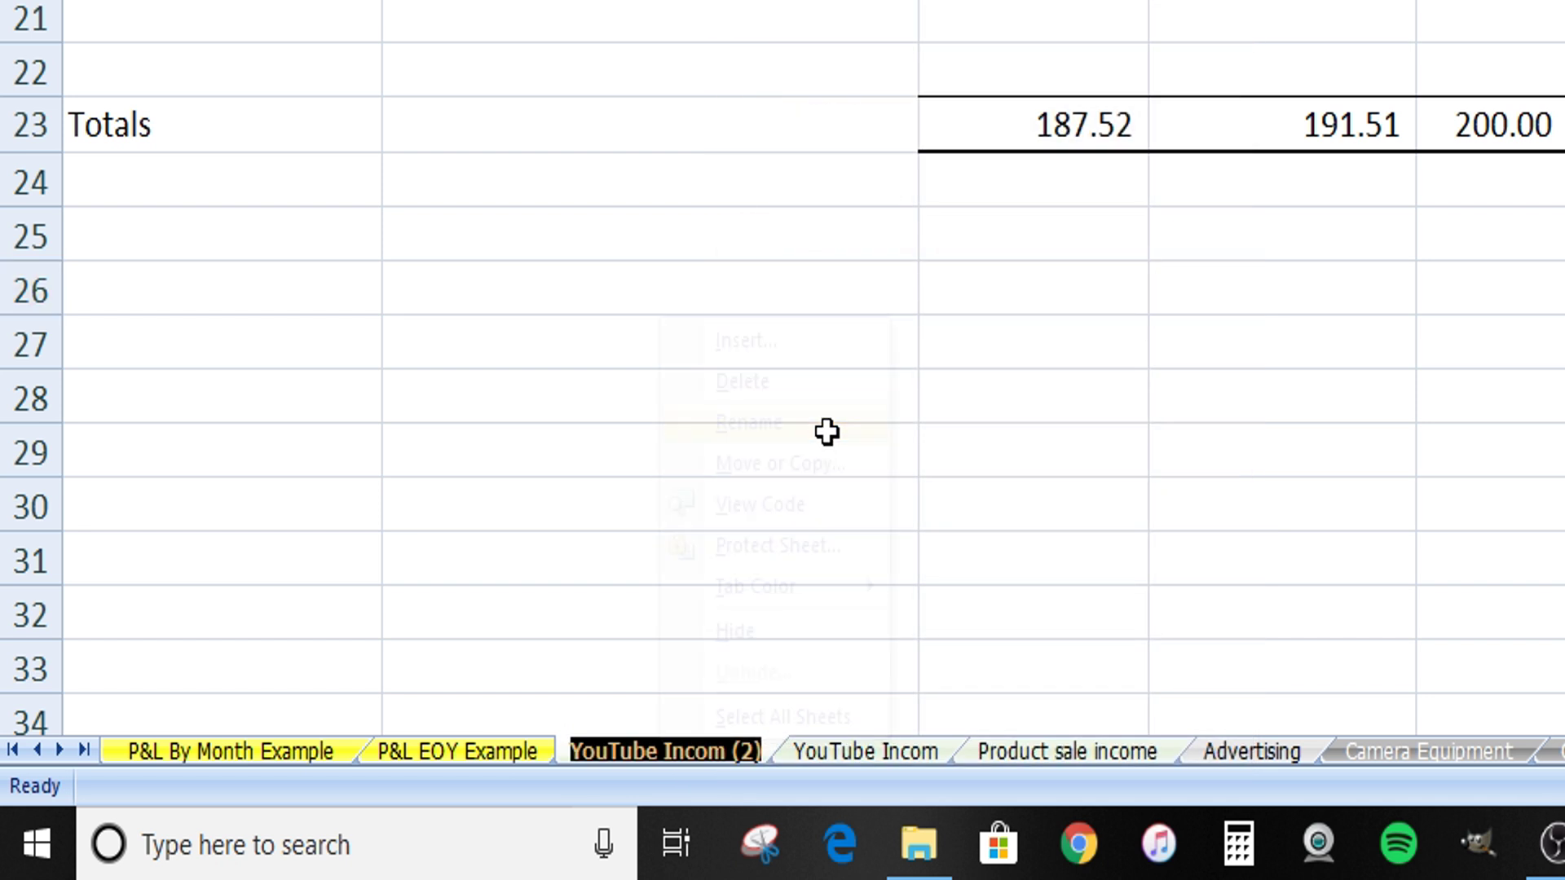
text(cos)
key(BackSpace)
text(nsulting revenue)
click(815, 411)
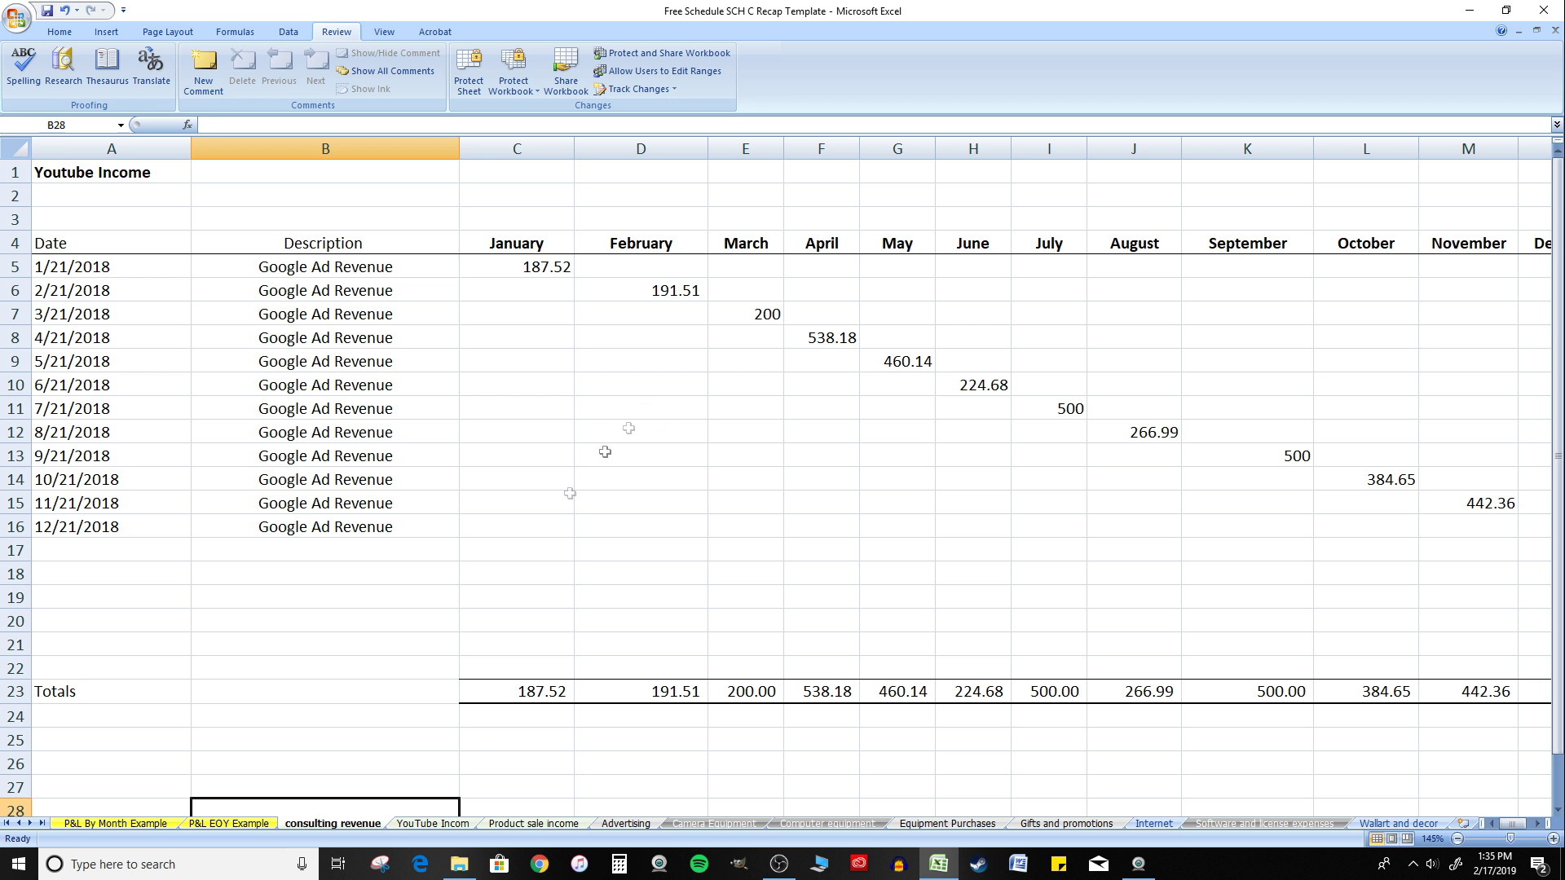
Step: Inspect the source formula behind January's Google Ad Revenue on the P&L By Month Example sheet
click(144, 824)
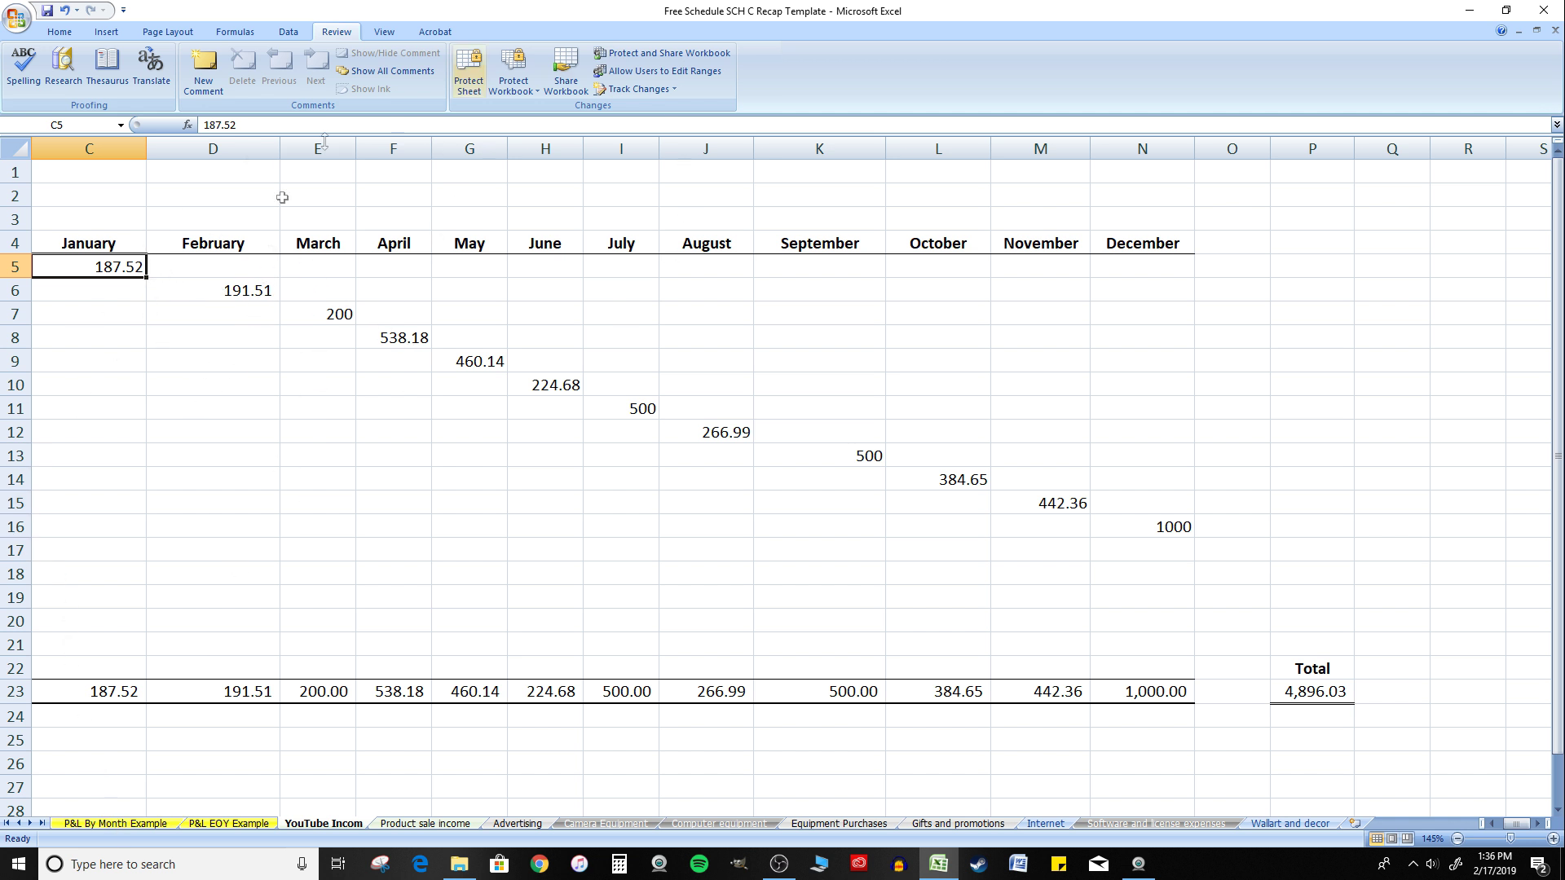
click(122, 824)
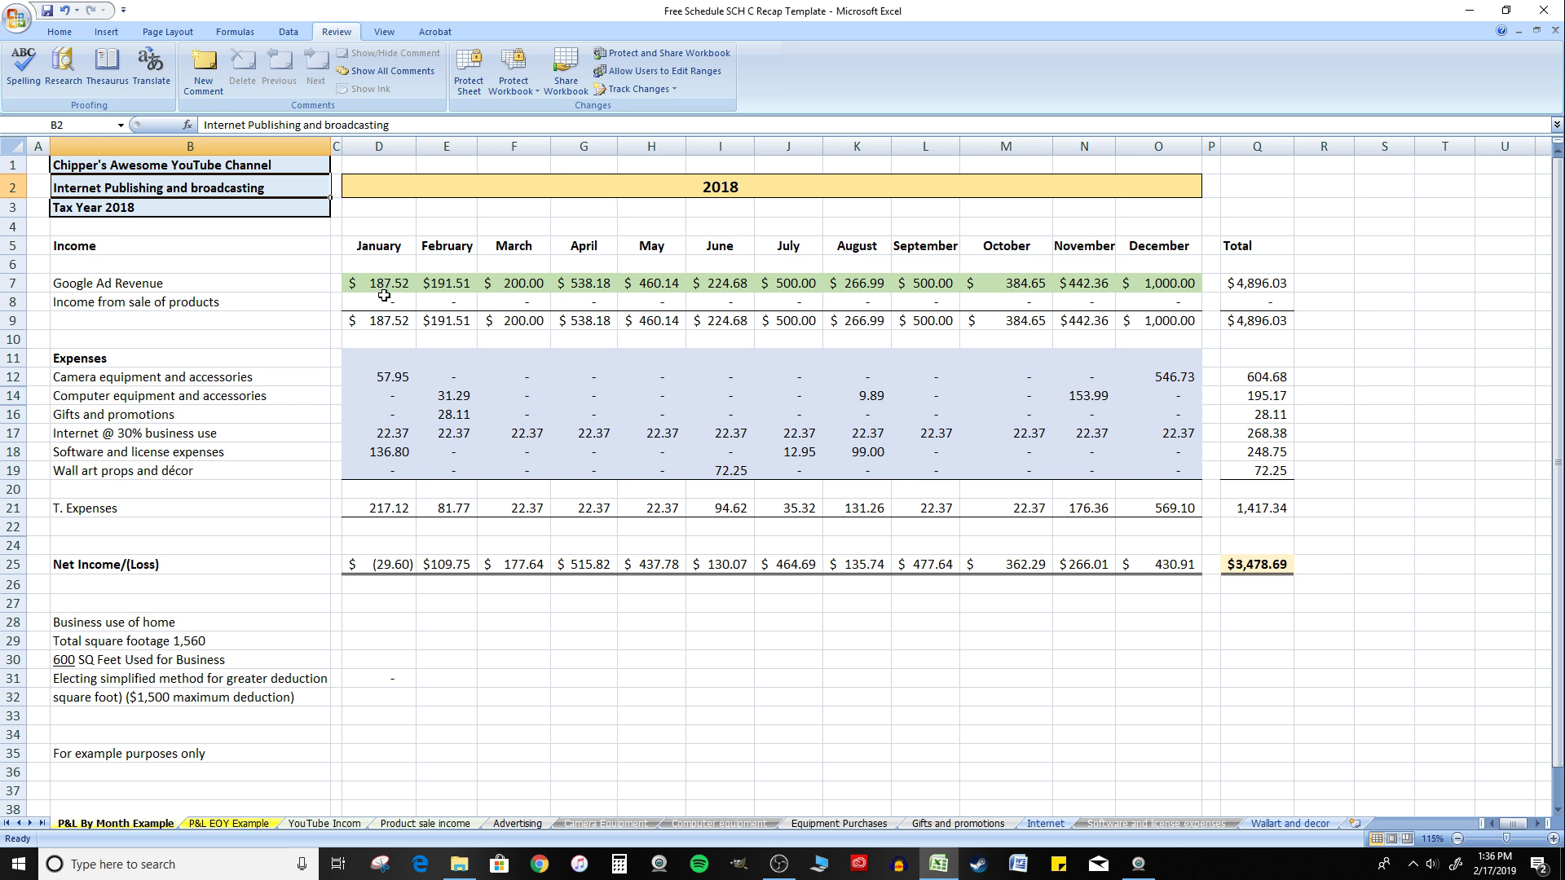
click(393, 283)
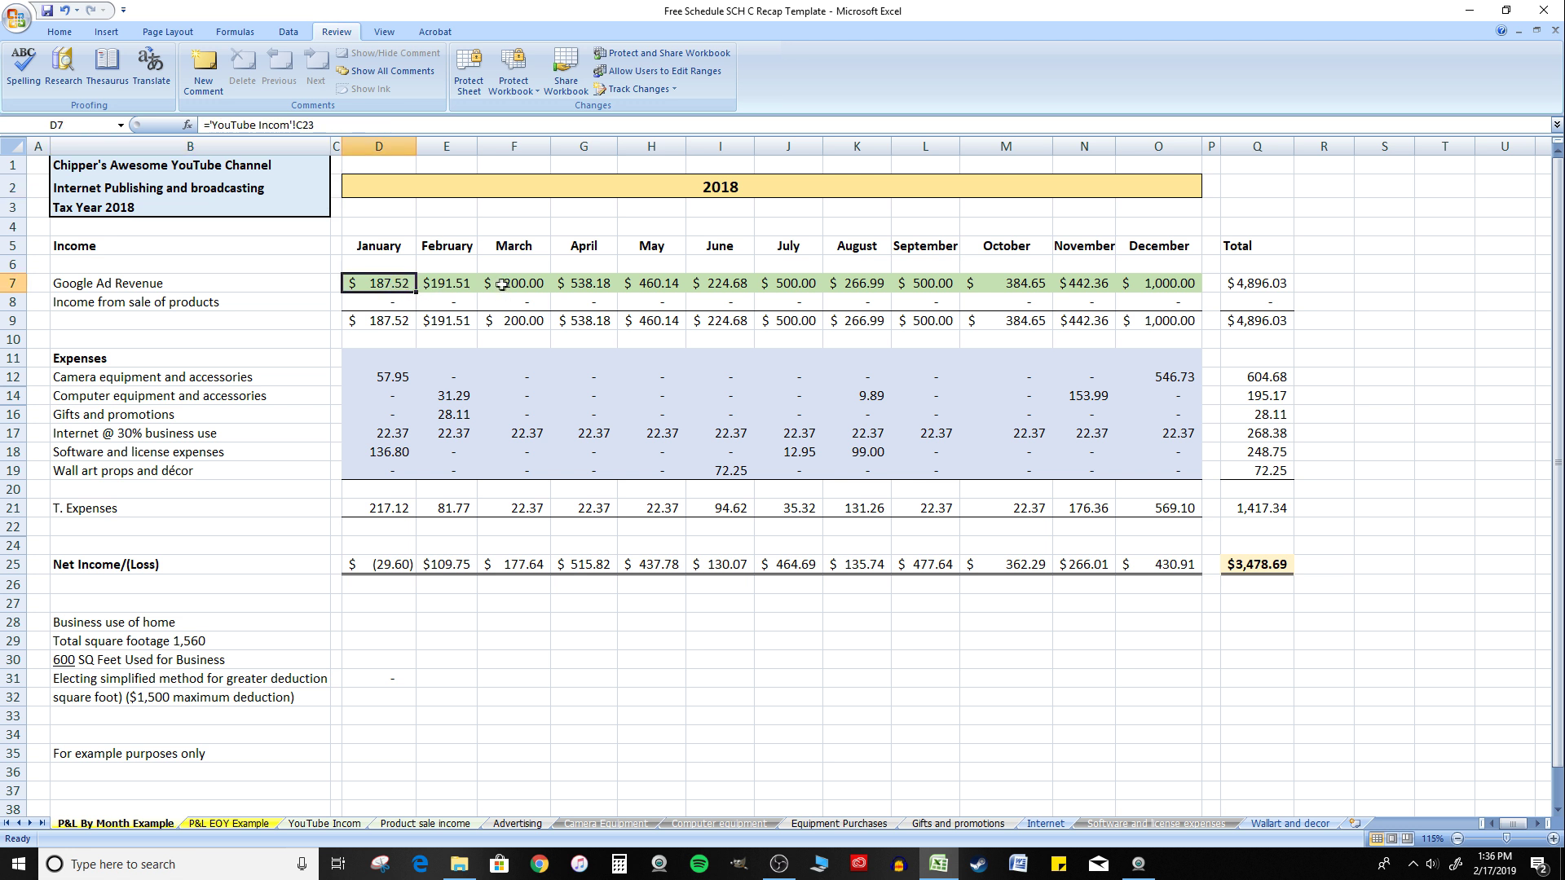
ctrl+scroll(383, 246, up, 4)
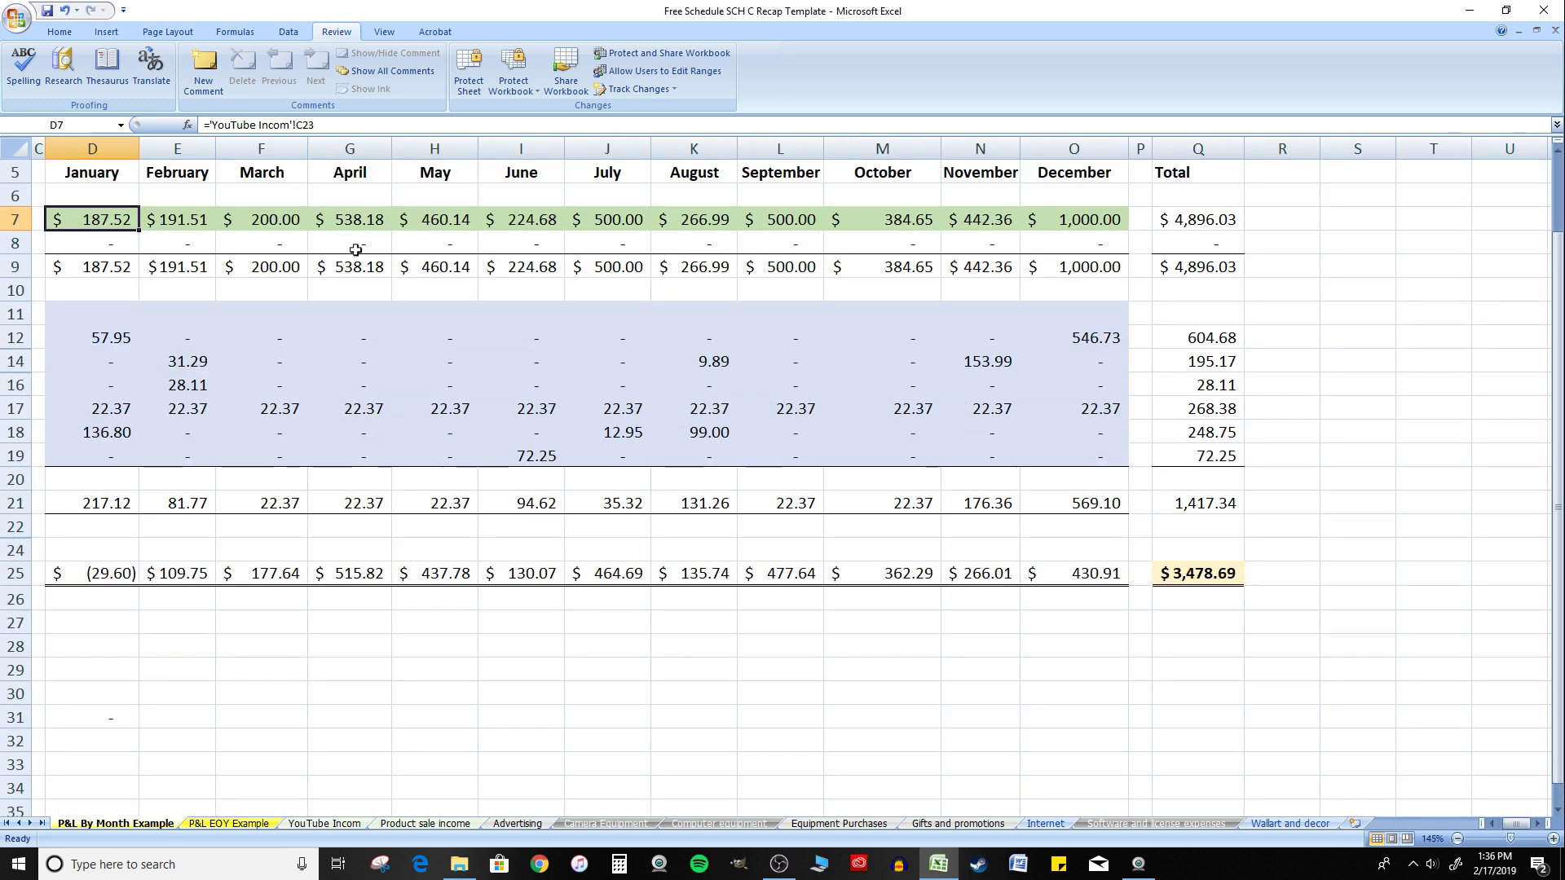
scroll(1492, 824, left, 2)
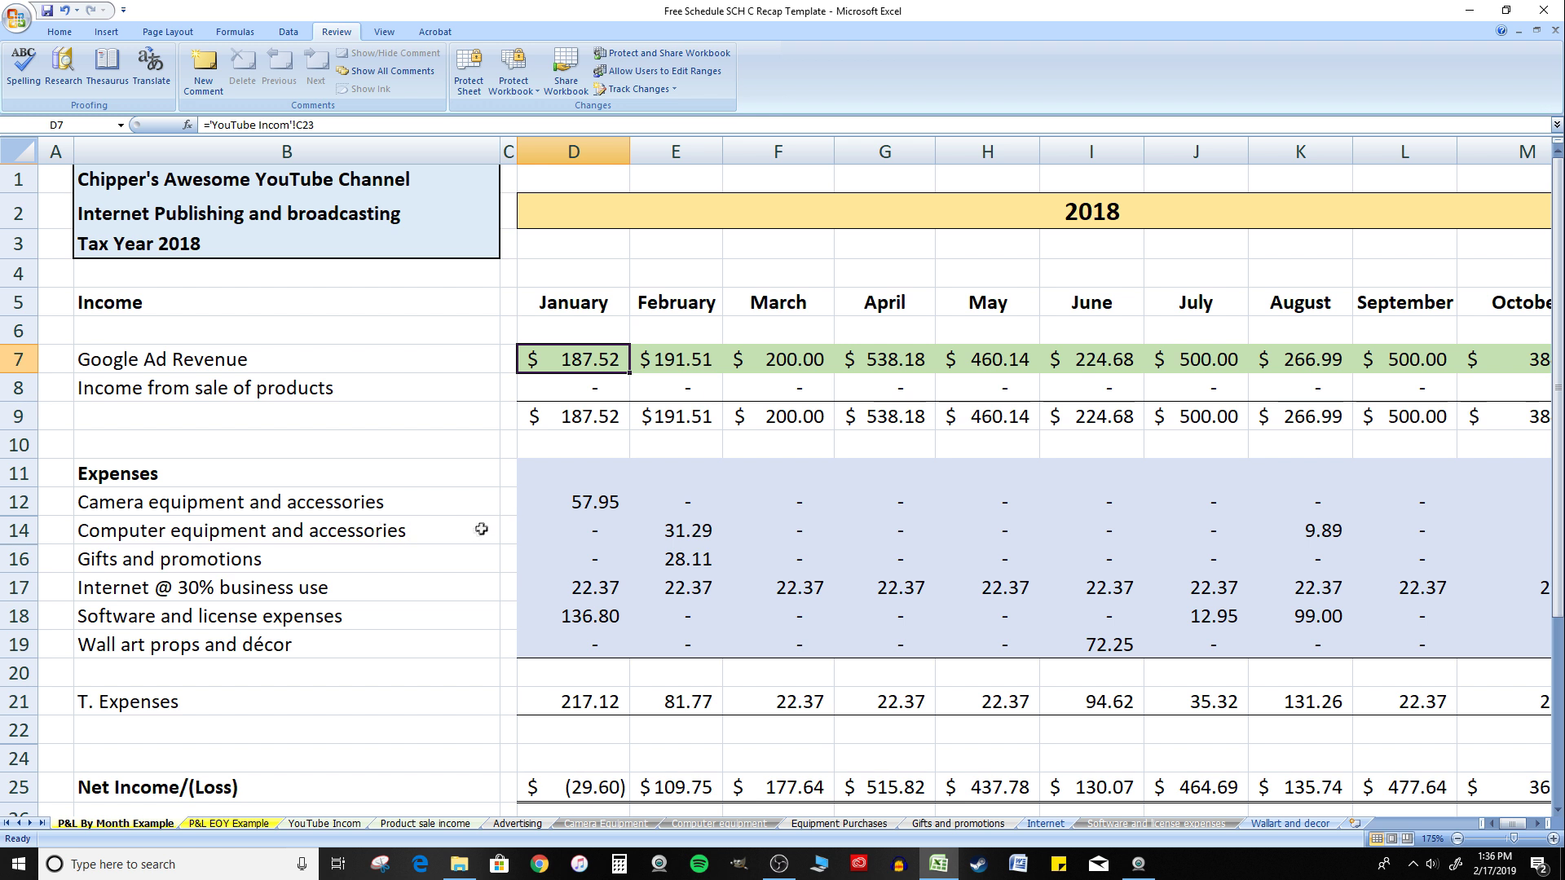
Step: Set January's Google Ad Revenue amount in cell C5 of the YouTube Incom sheet to 250
click(352, 825)
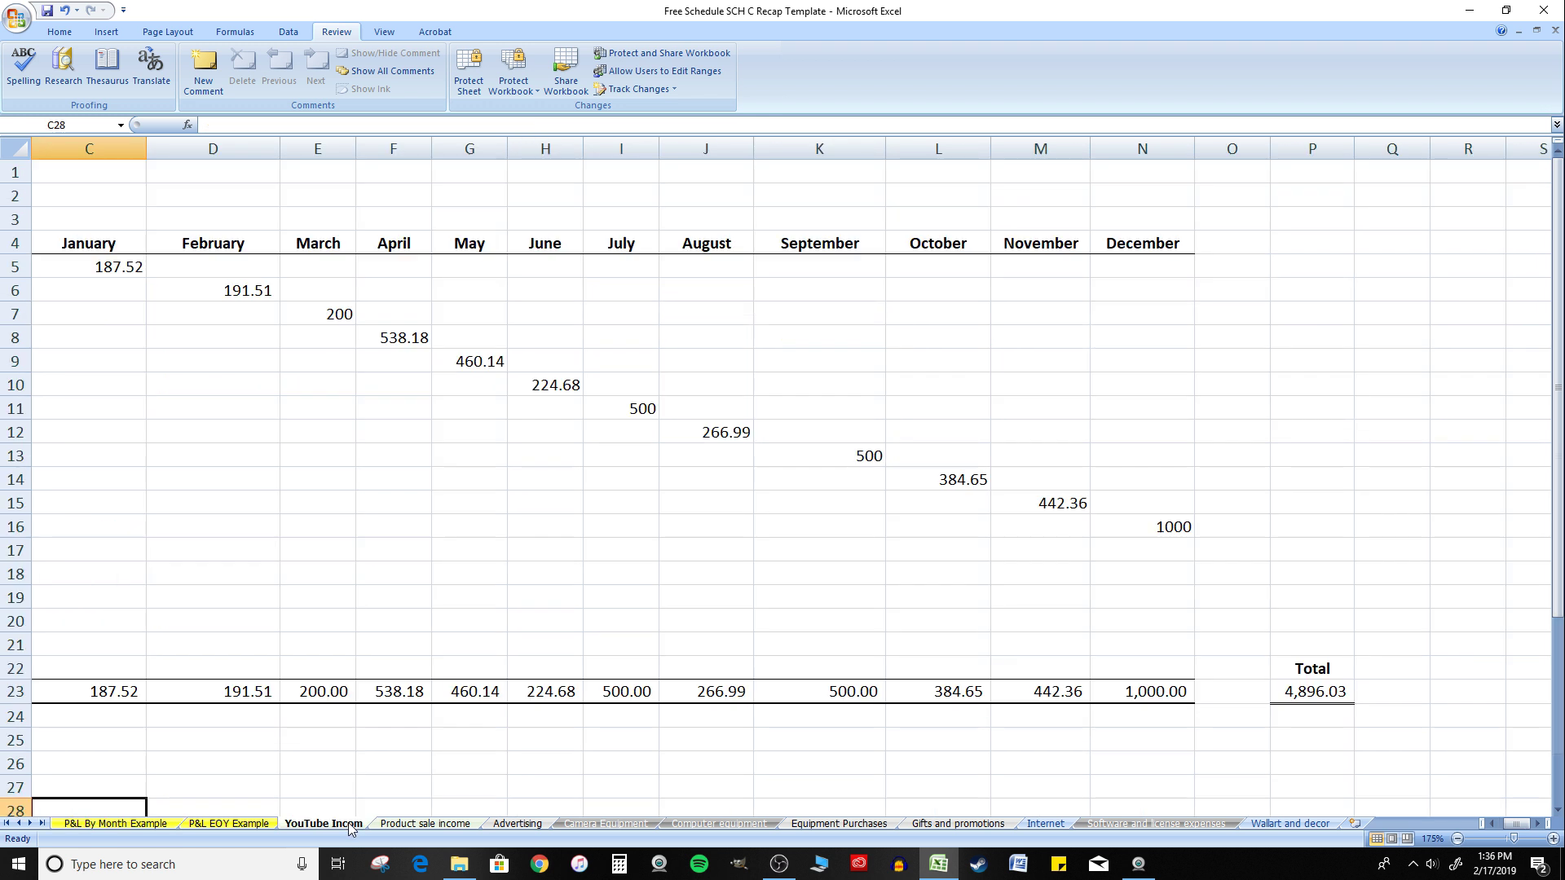
click(481, 454)
click(122, 263)
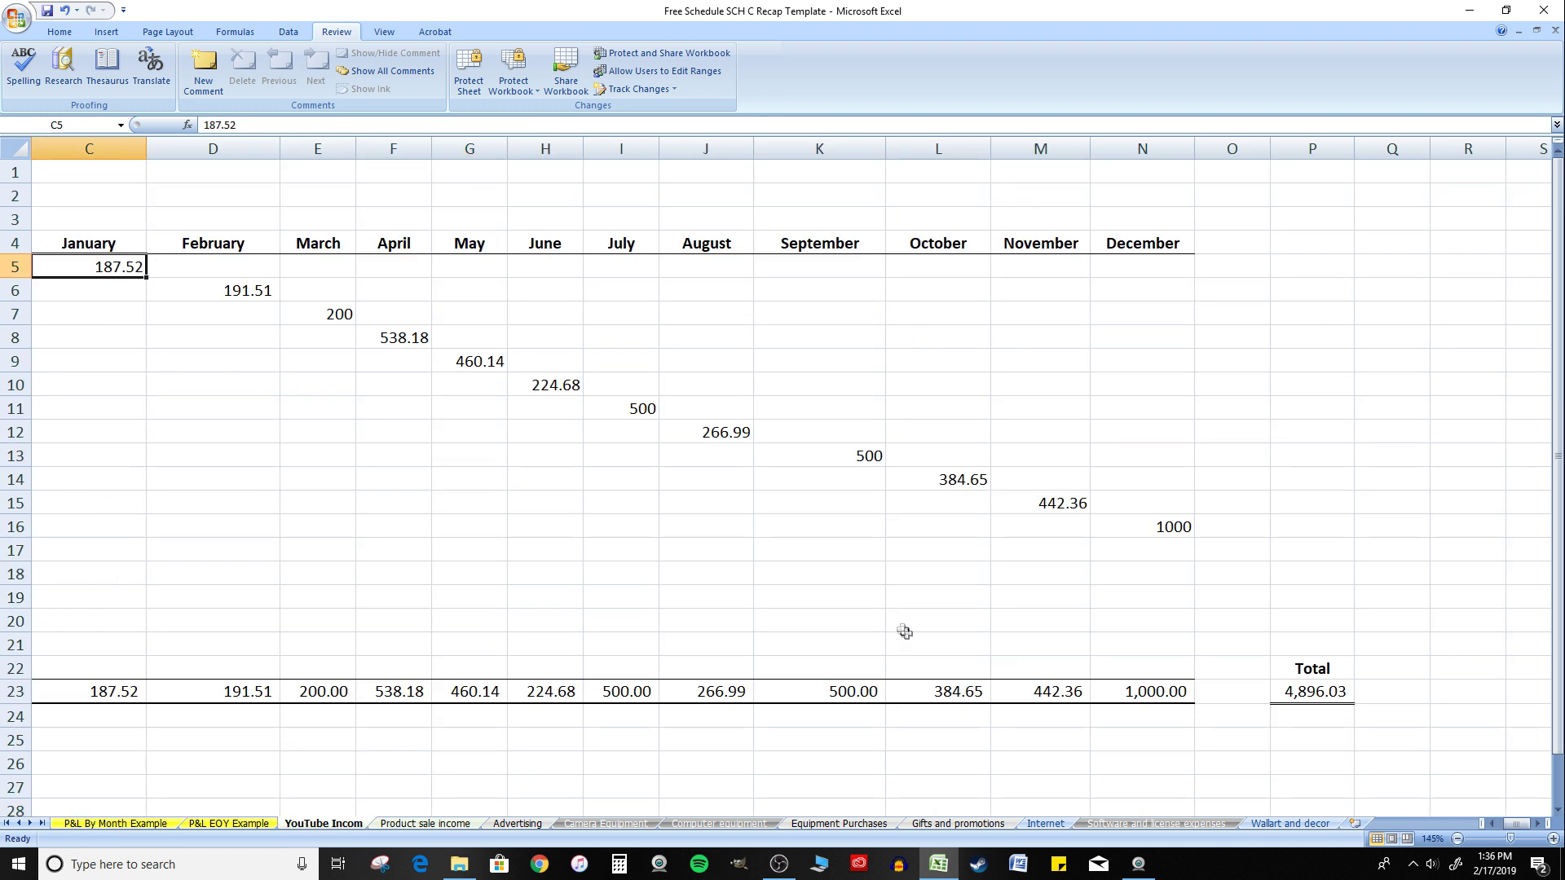
click(1492, 824)
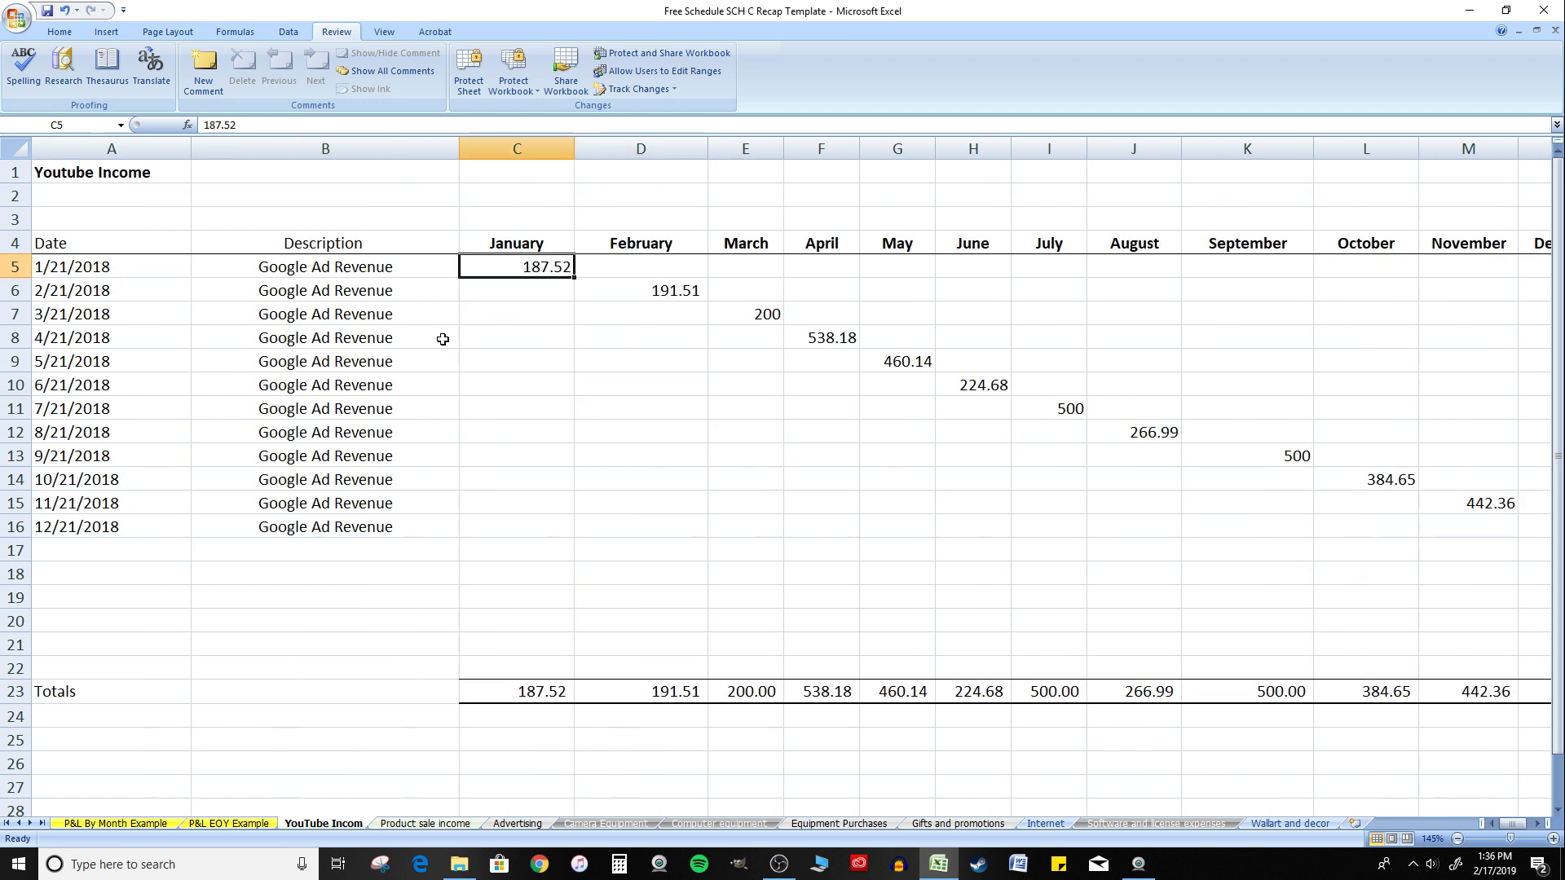
text(250)
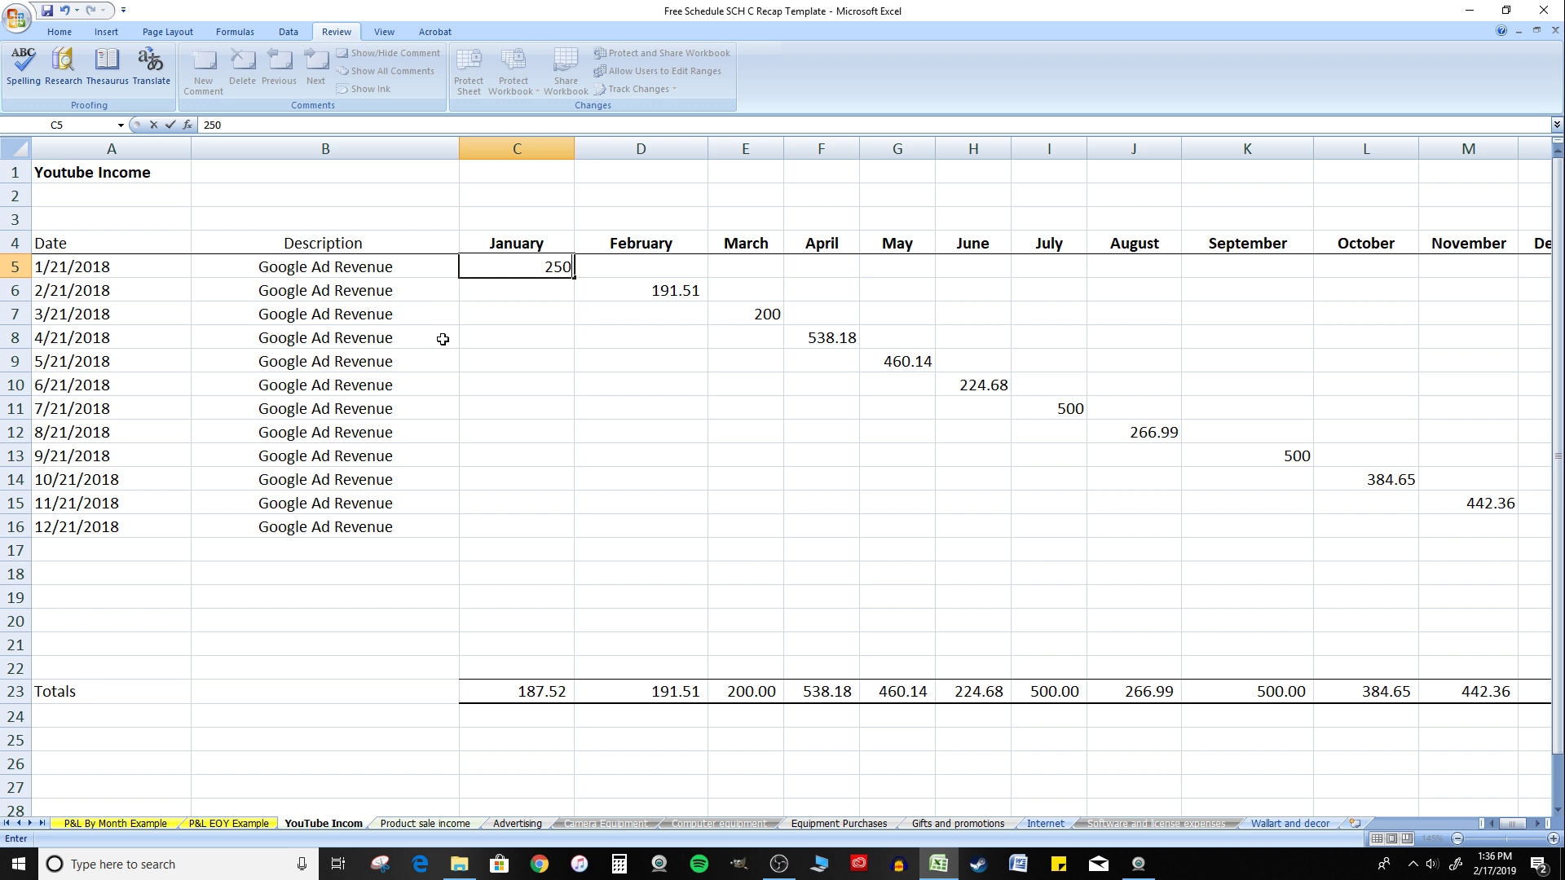
key(Return)
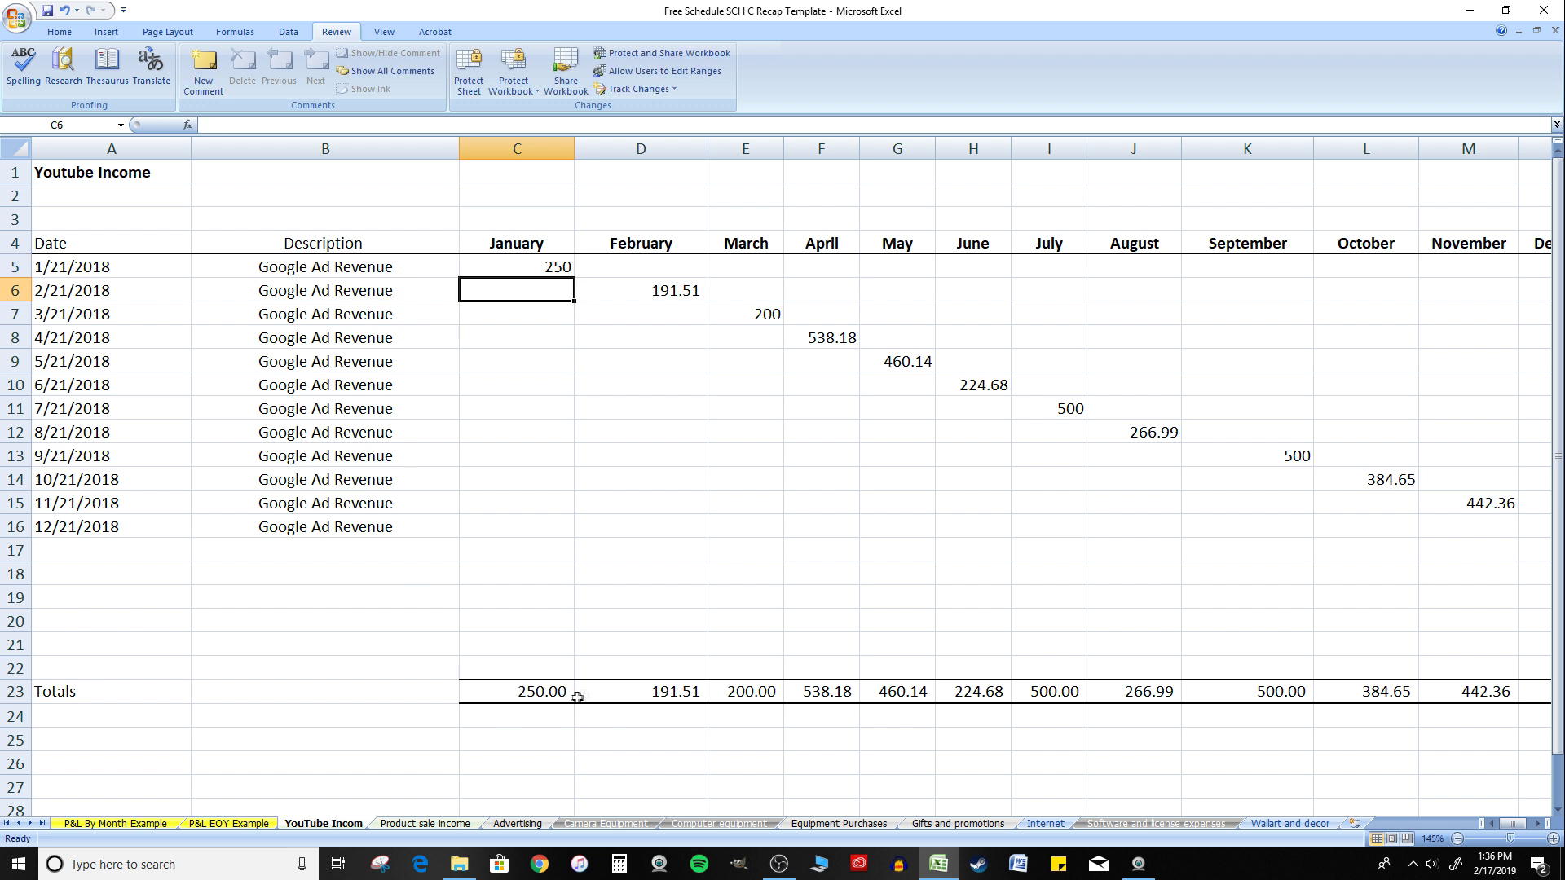
Step: Check January's sum formula in the YouTube Incom Totals row and January's Google Ad Revenue on the monthly P&L sheet
double_click(535, 691)
key(Escape)
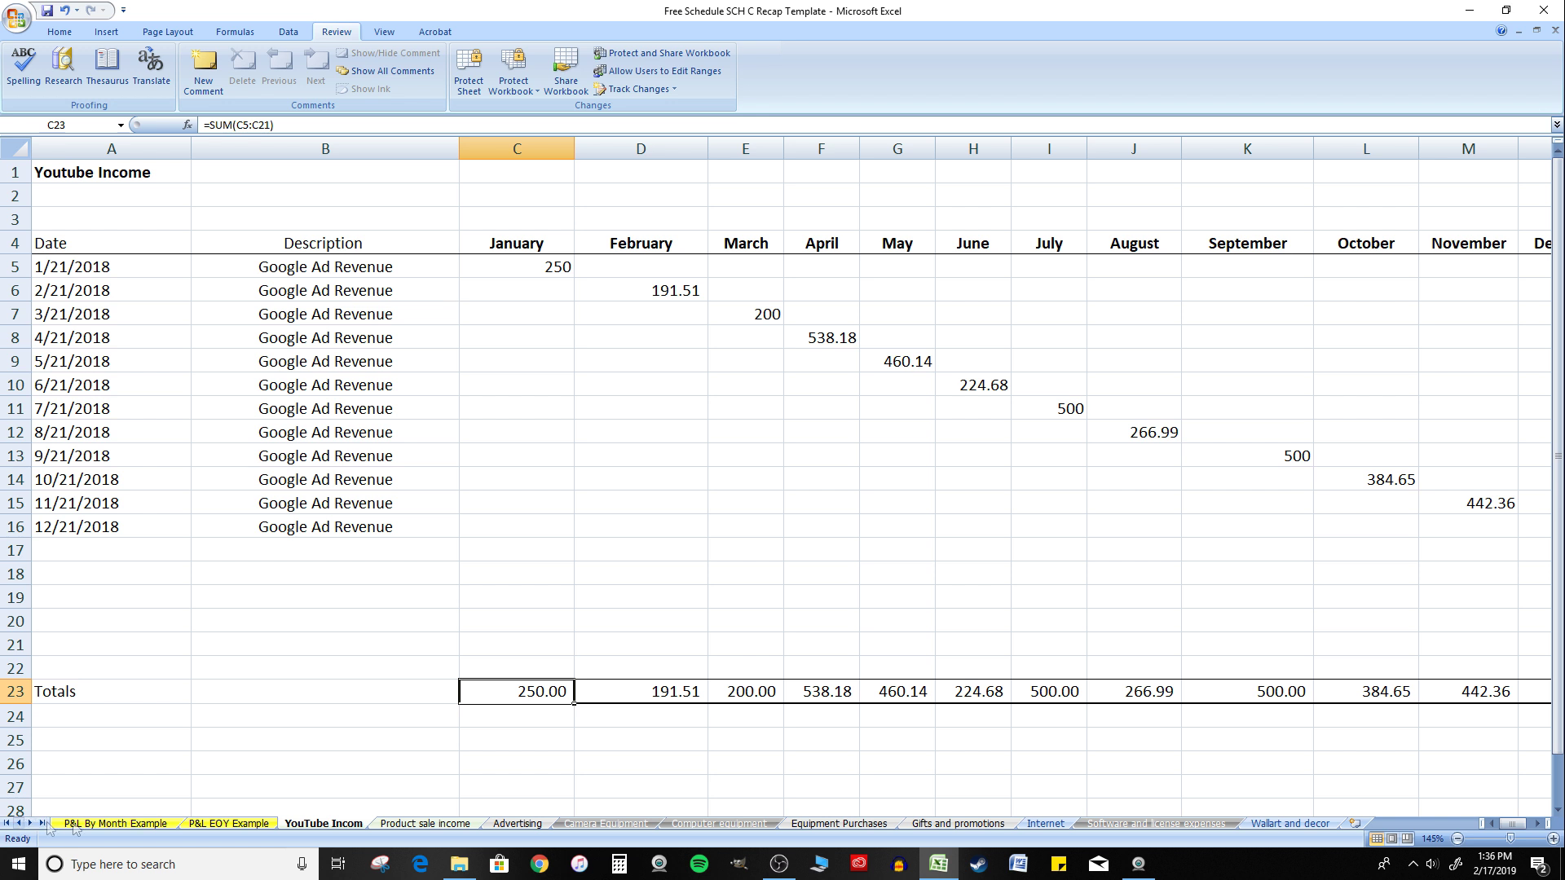
click(112, 824)
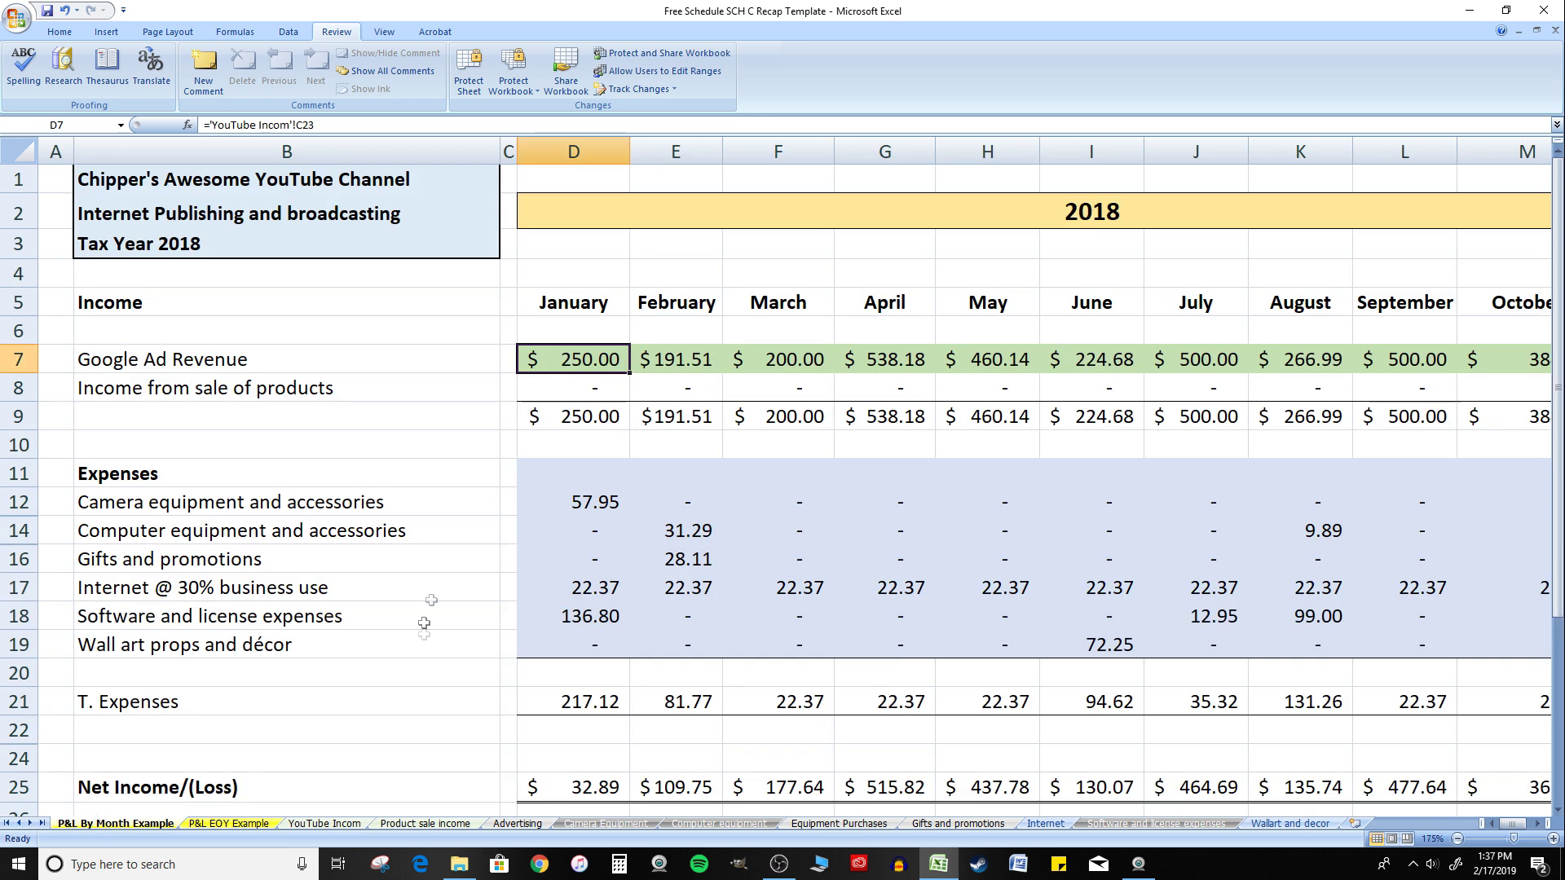
Step: Review the YouTube Incom, Advertising, Camera Equipment, Computer equipment and Equipment Purchases sheets
click(303, 825)
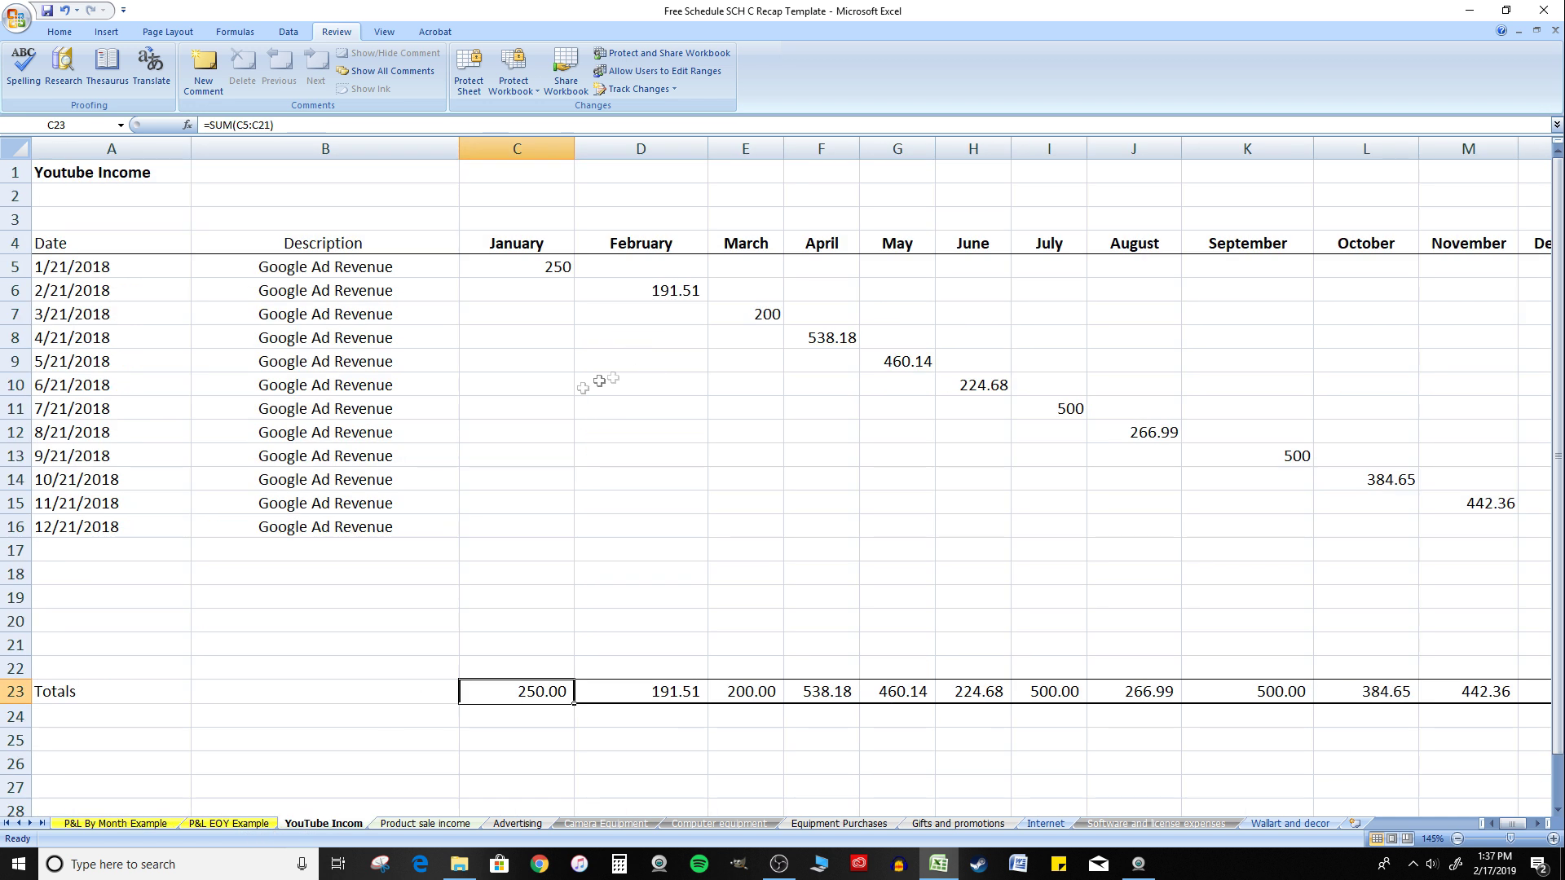
click(530, 825)
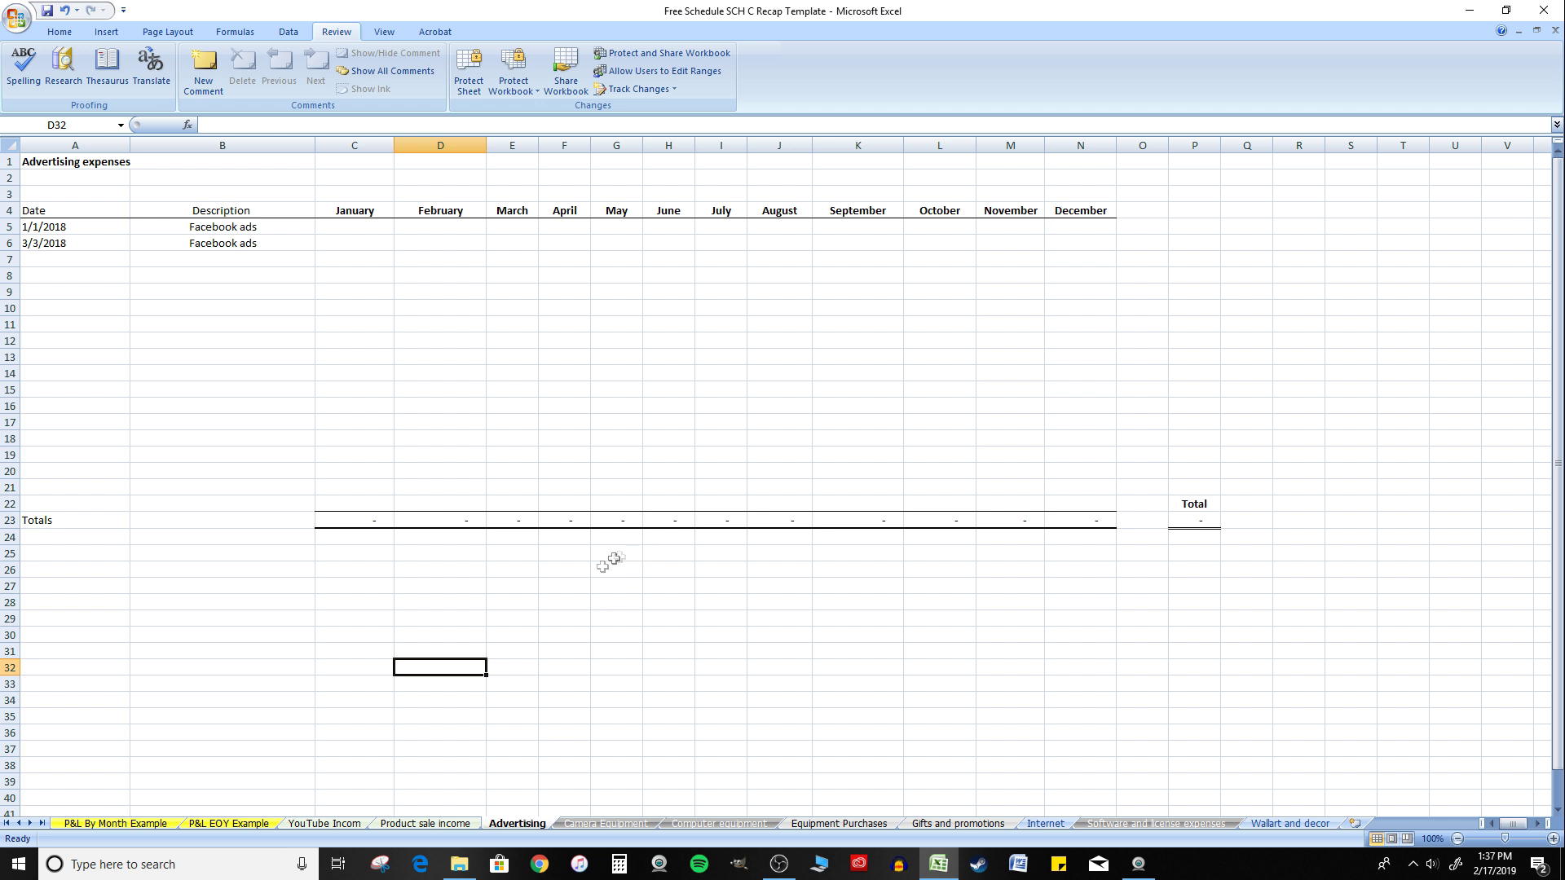
click(605, 824)
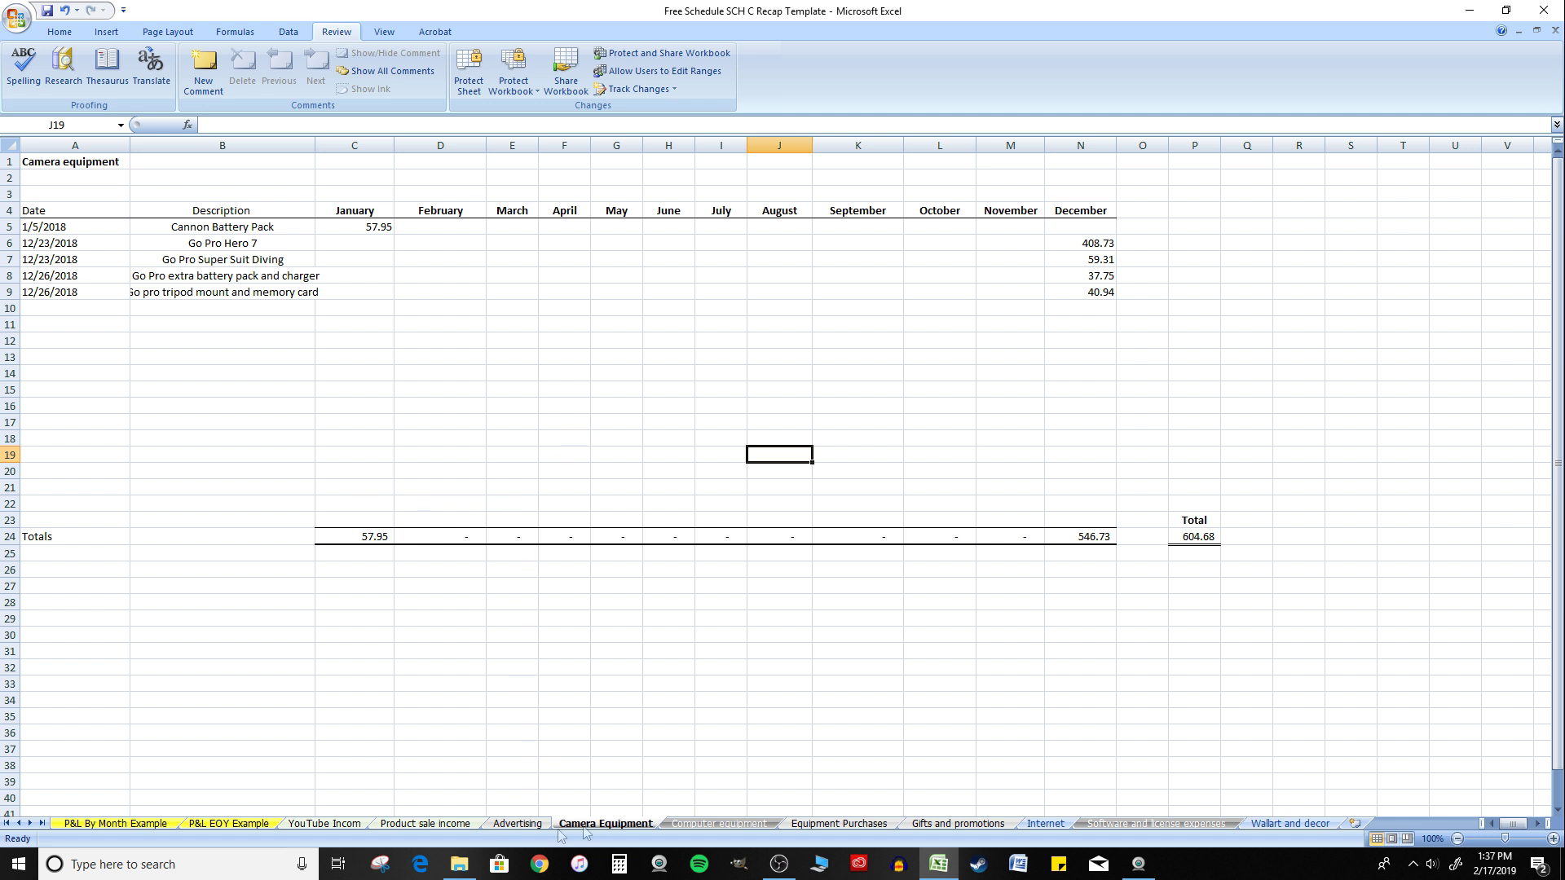
click(686, 825)
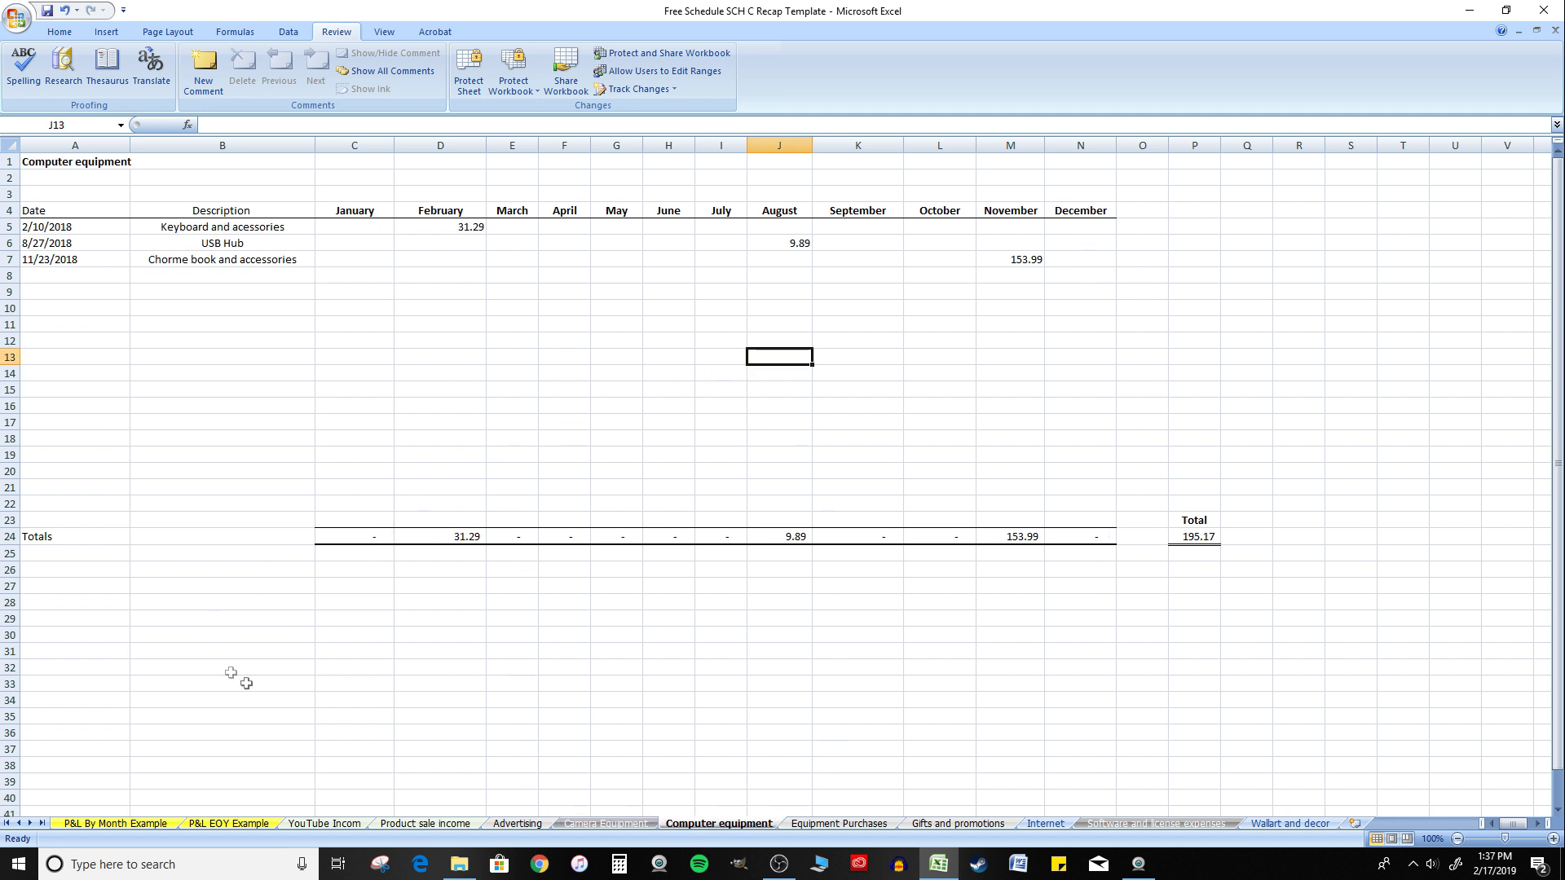
click(856, 825)
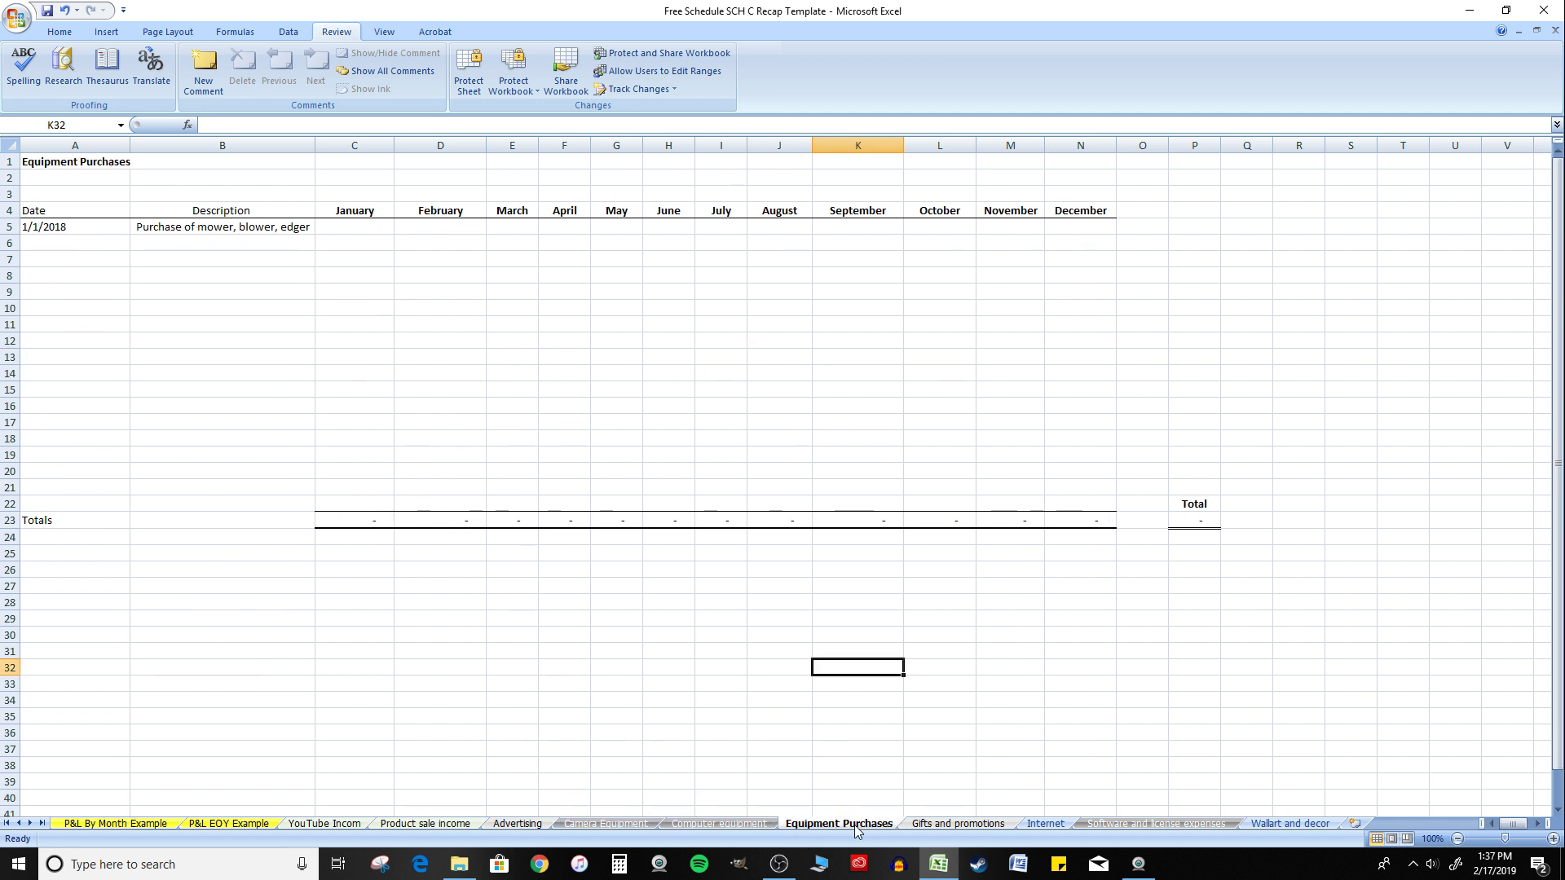
Step: Insert a blank row above Camera equipment and accessories in the Expenses section of the P&L By Month Example sheet
click(106, 822)
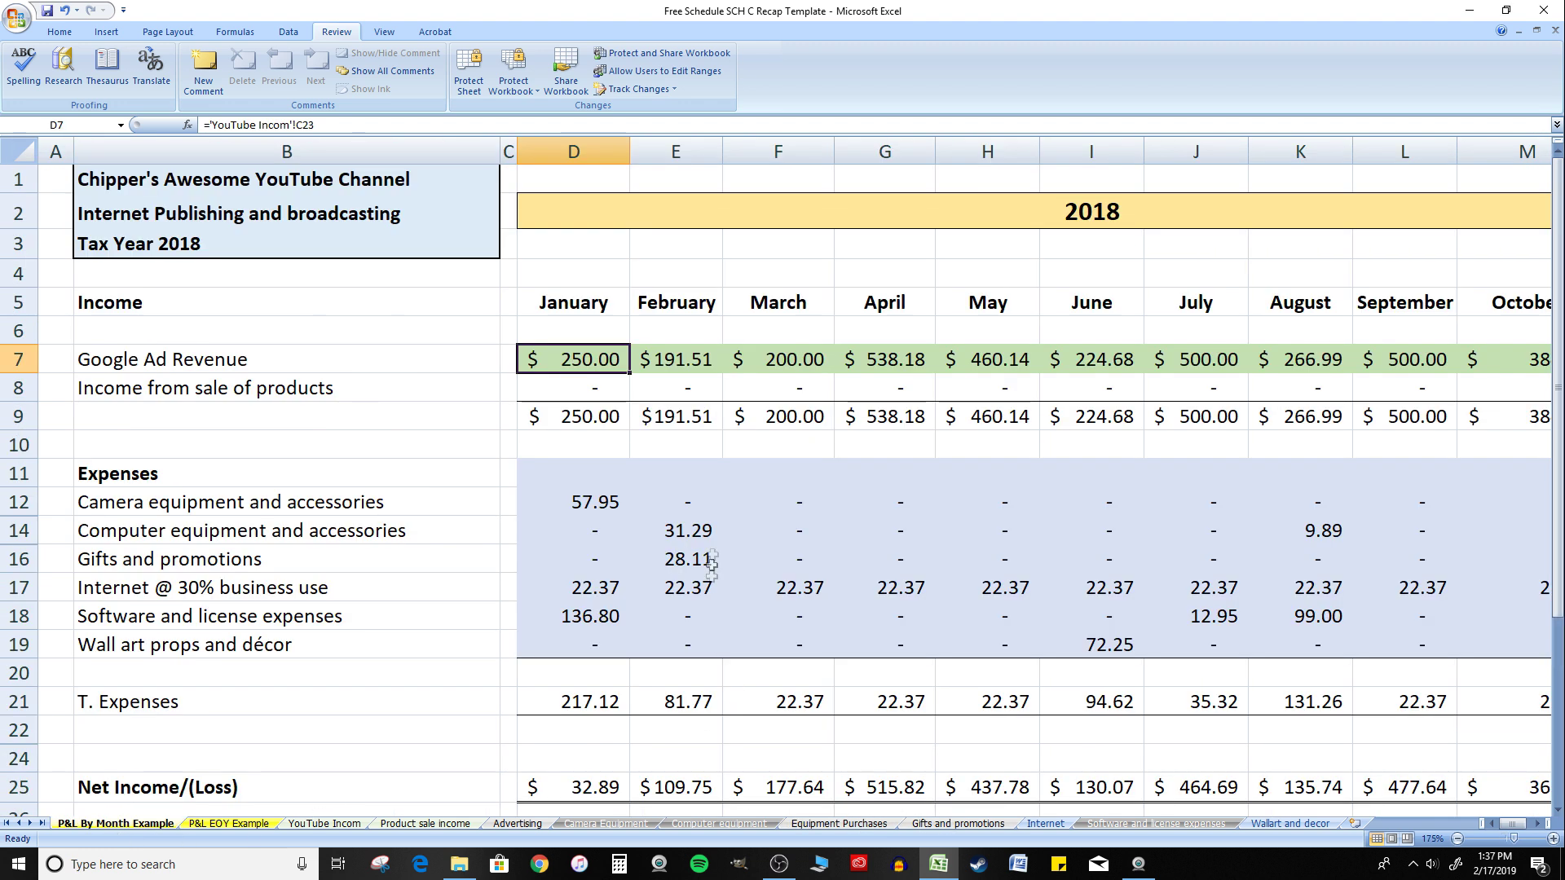
scroll(869, 418, down, 3)
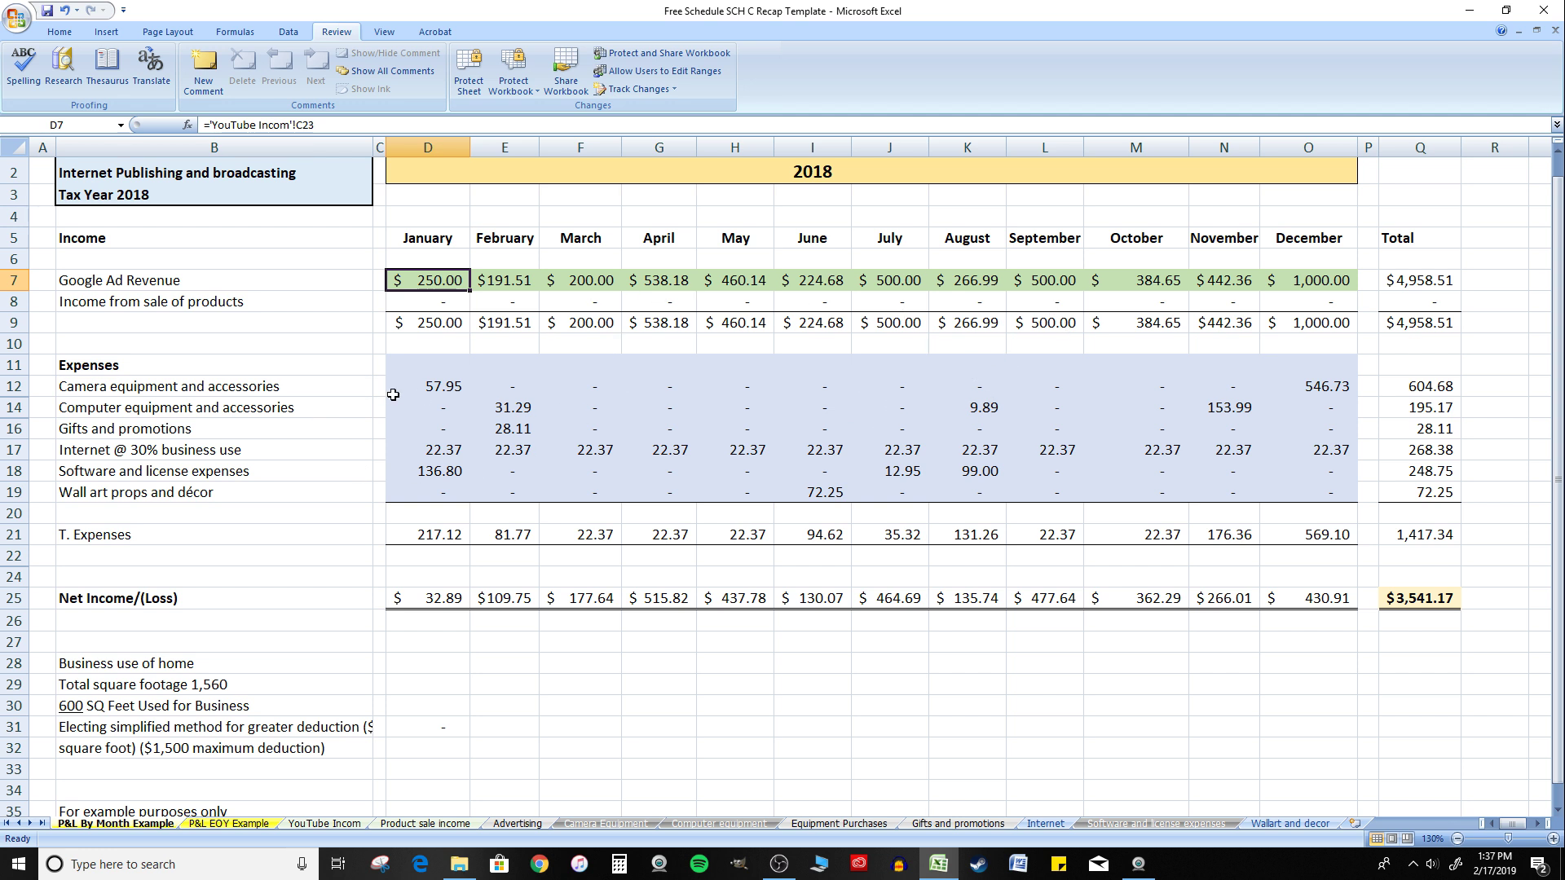
click(14, 386)
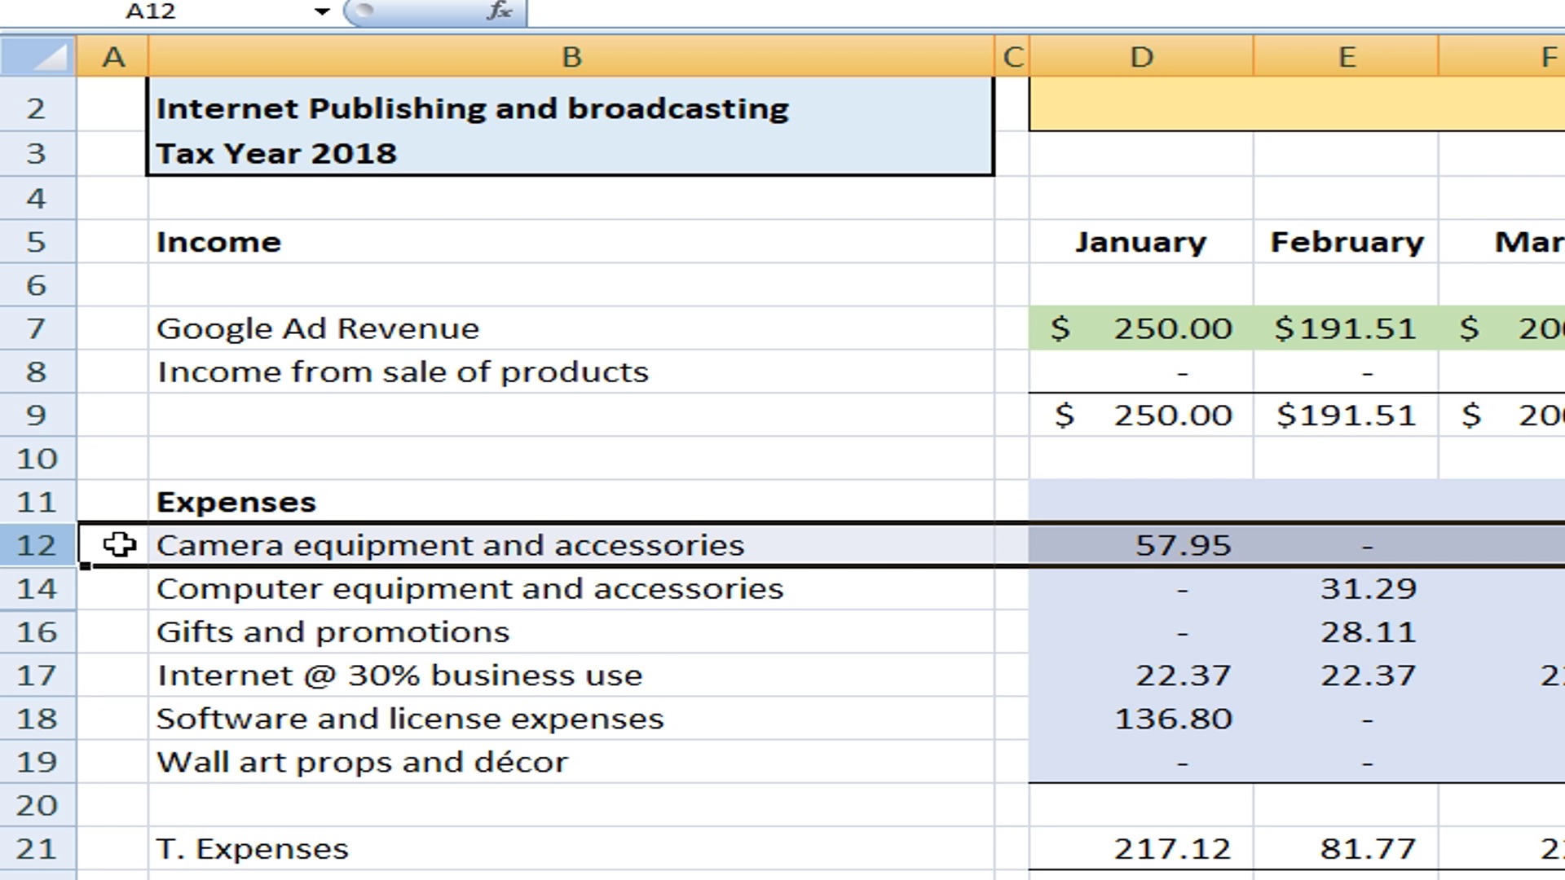
right_click(38, 551)
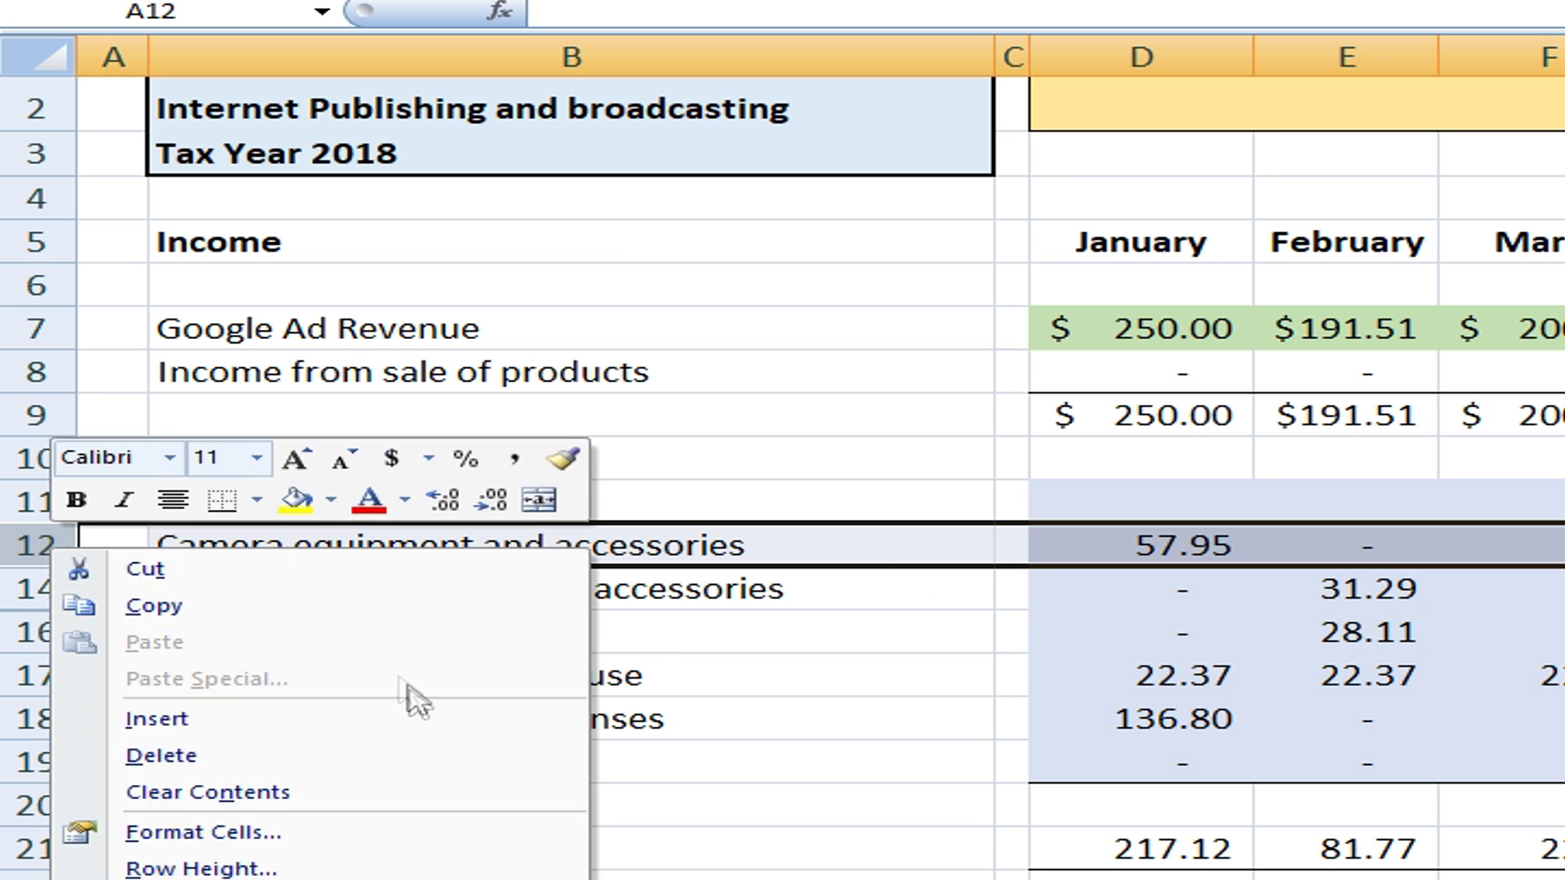
click(308, 623)
Step: Label the new expense row in cell B12 as Fertilizer, in non-bold text without a trailing period
click(489, 544)
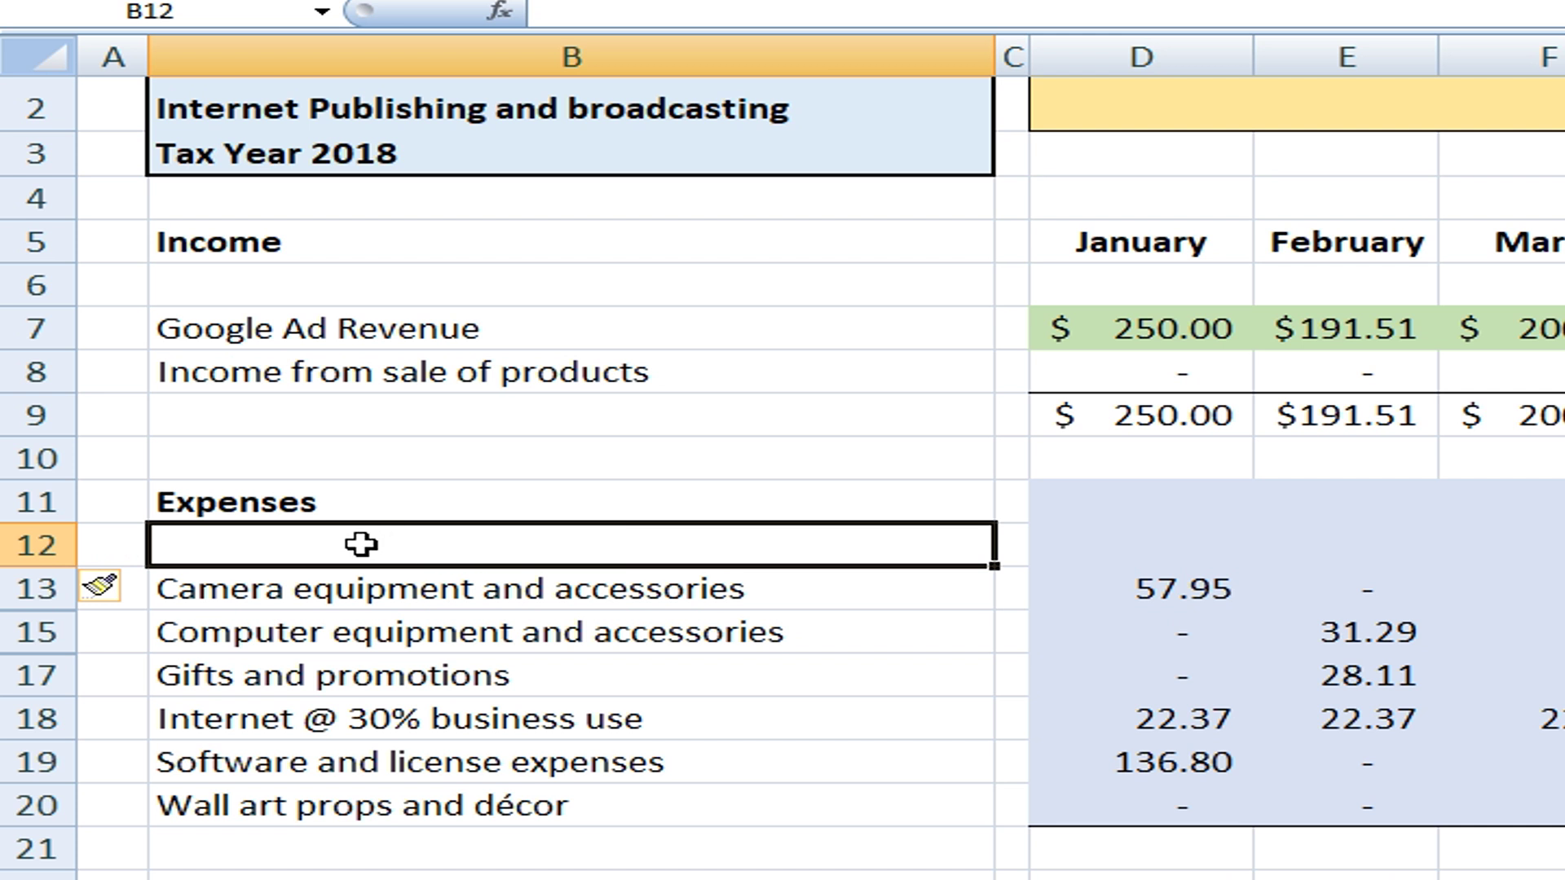
text(Fertilizer.)
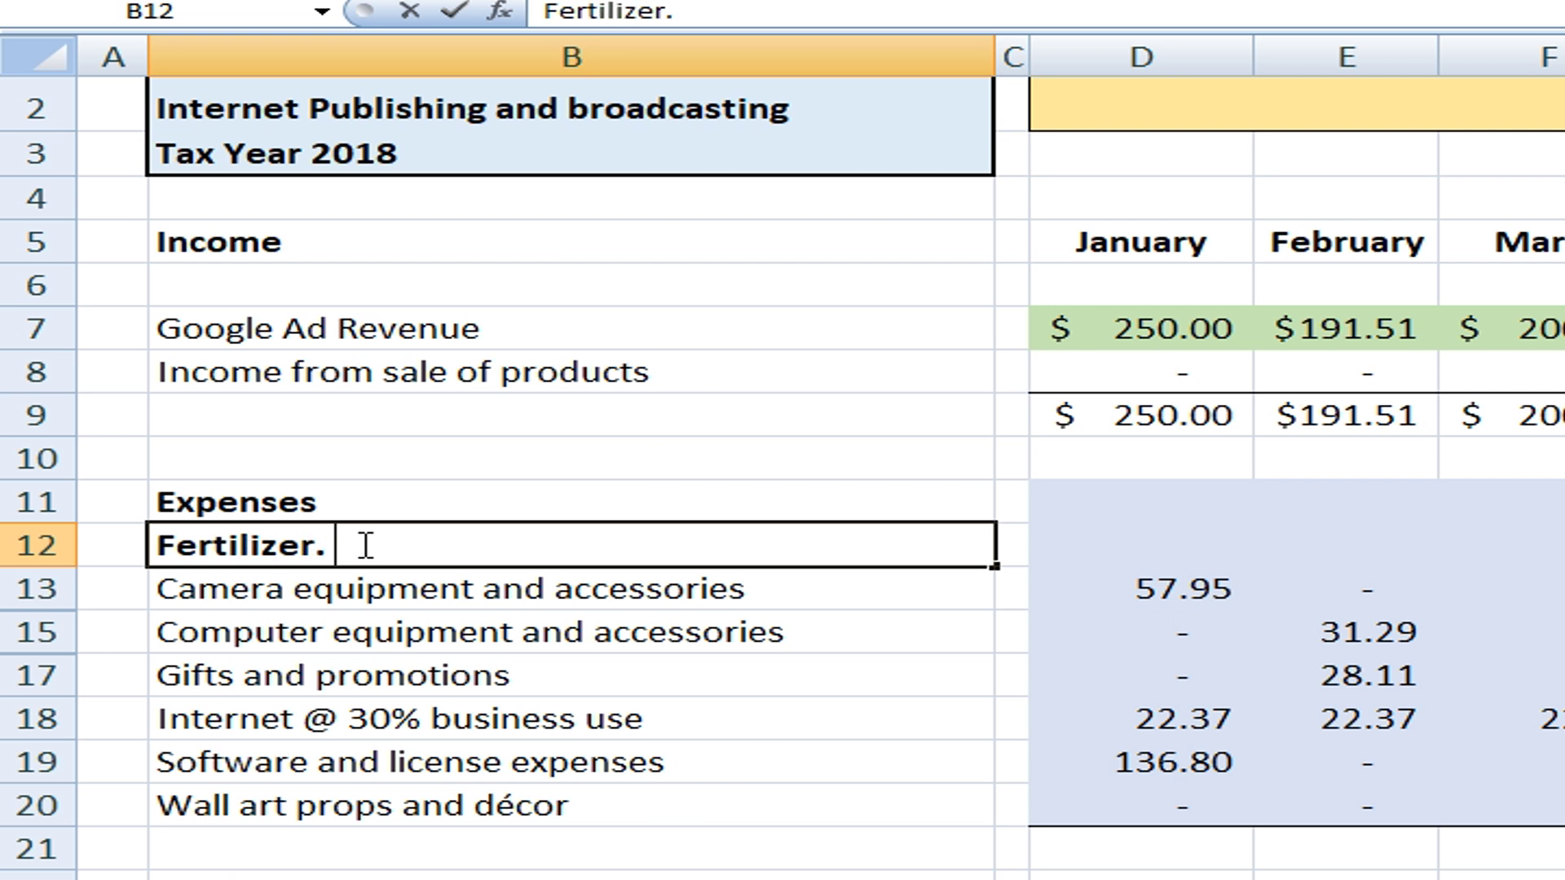
key(Return)
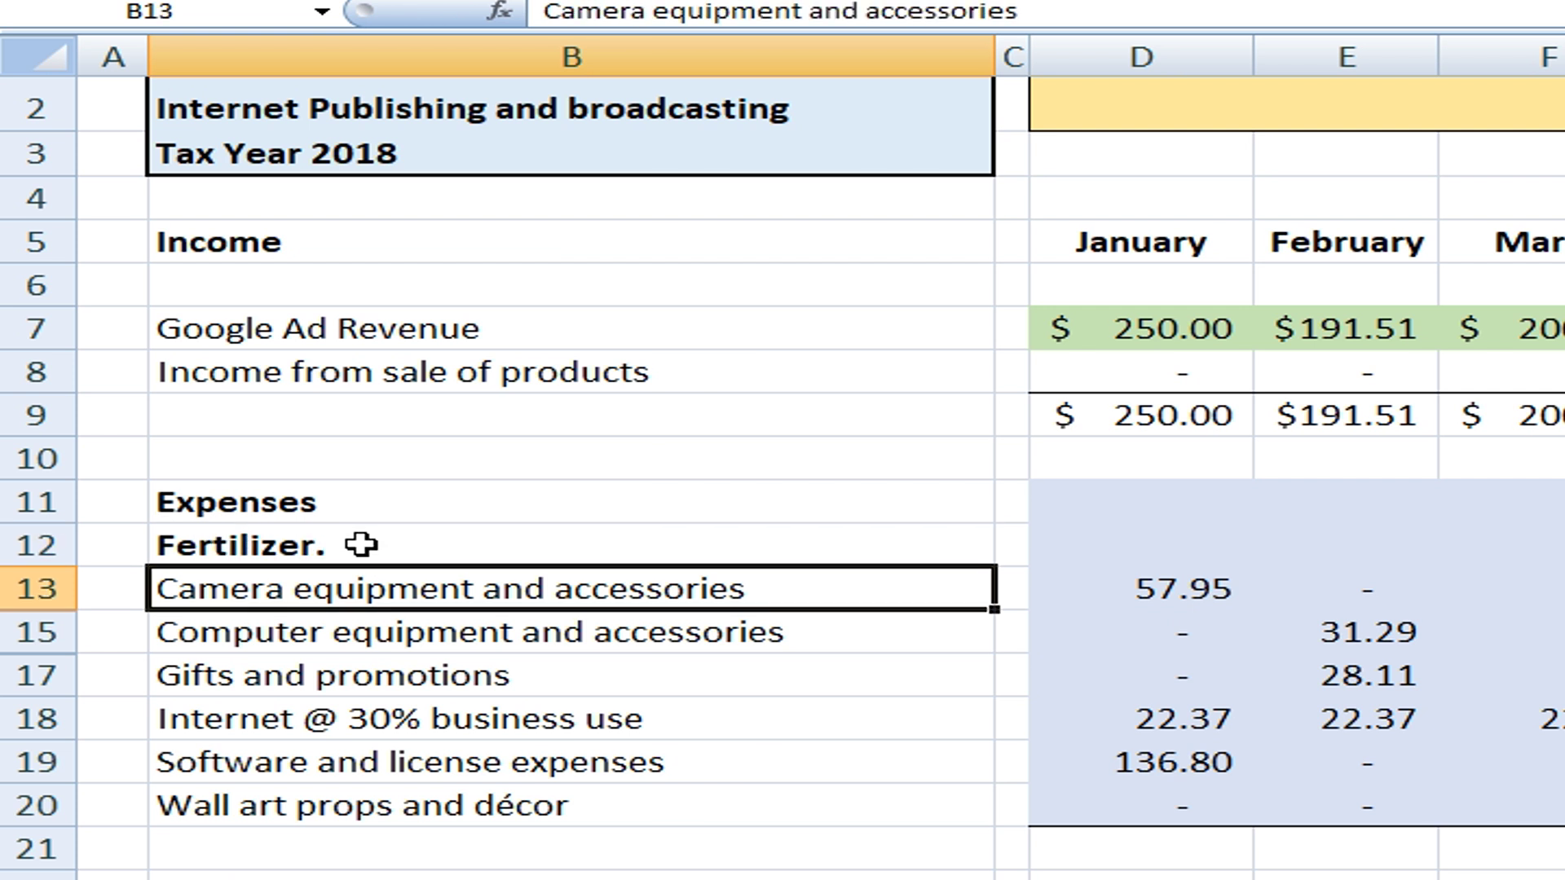
click(406, 542)
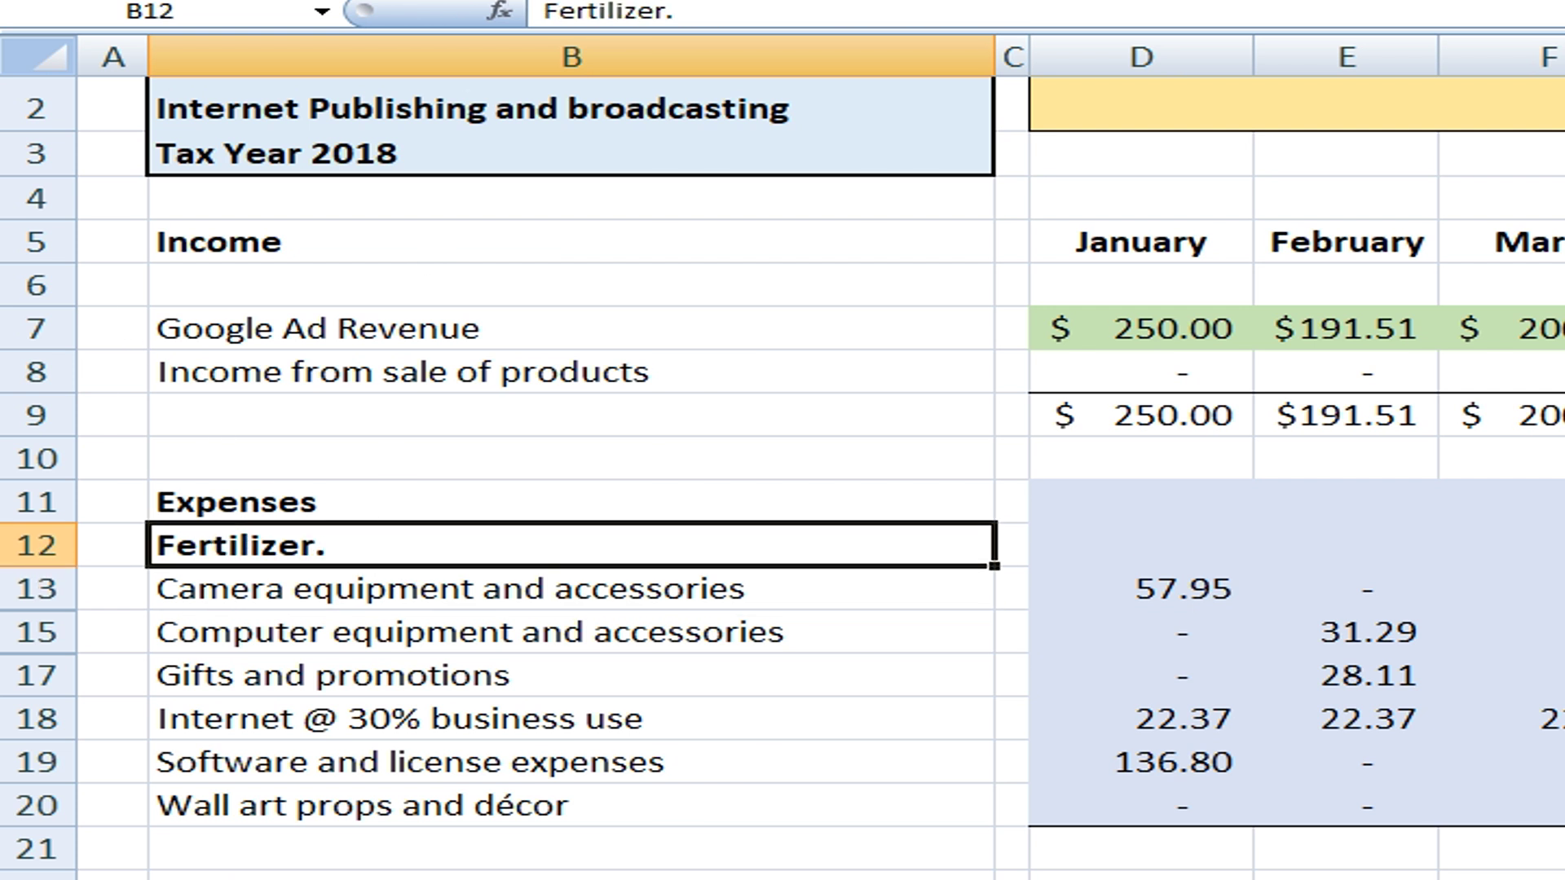
key(ctrl+b)
double_click(468, 542)
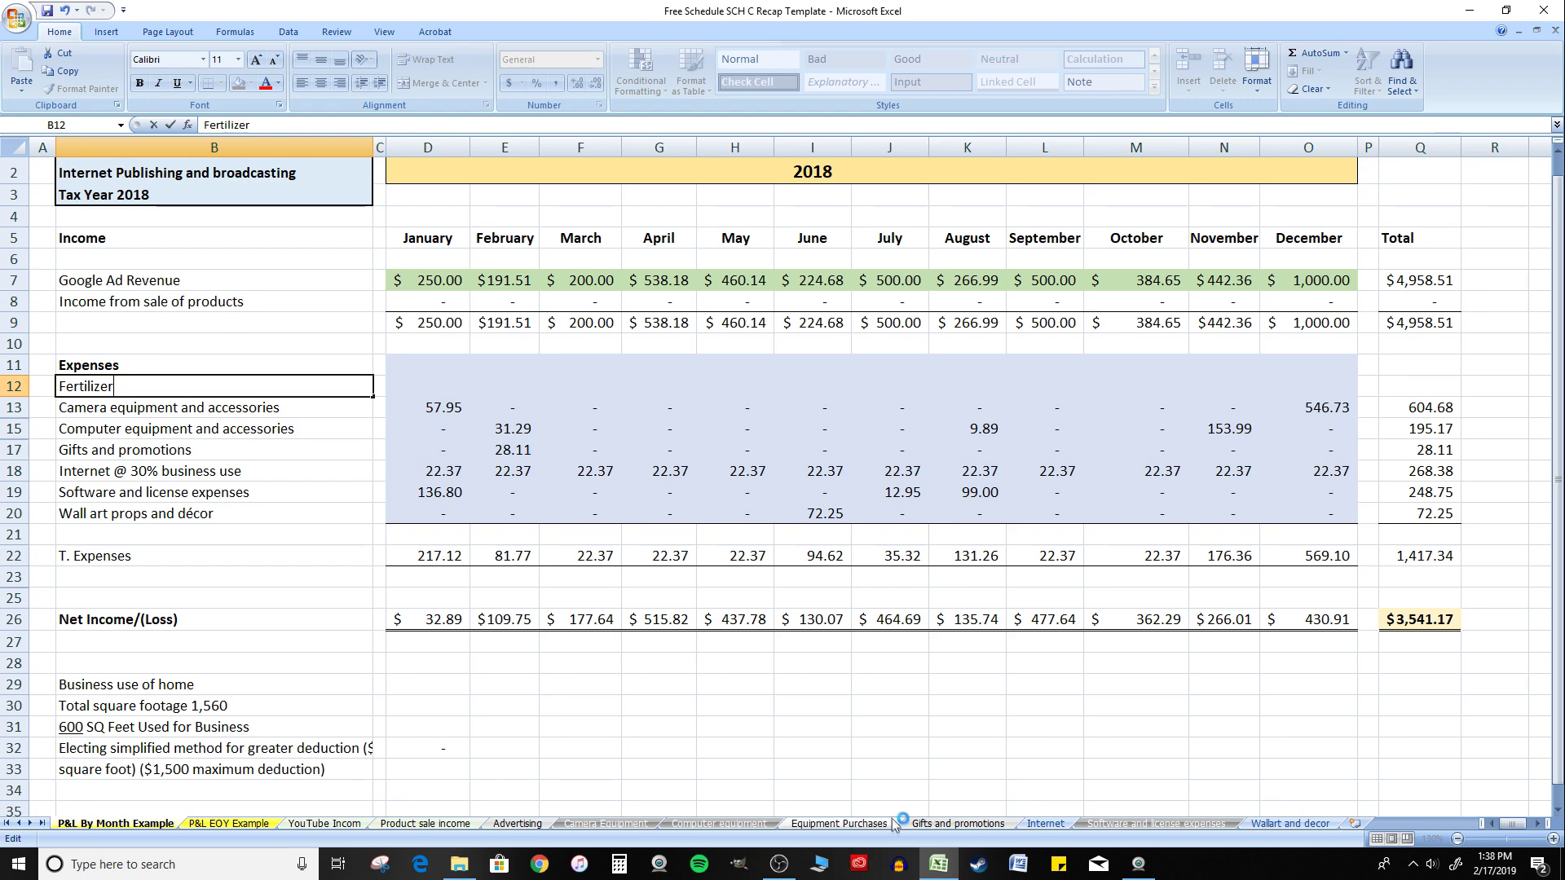
Step: Open the Gifts and promotions sheet and look at its sheet management options
click(839, 823)
right_click(968, 825)
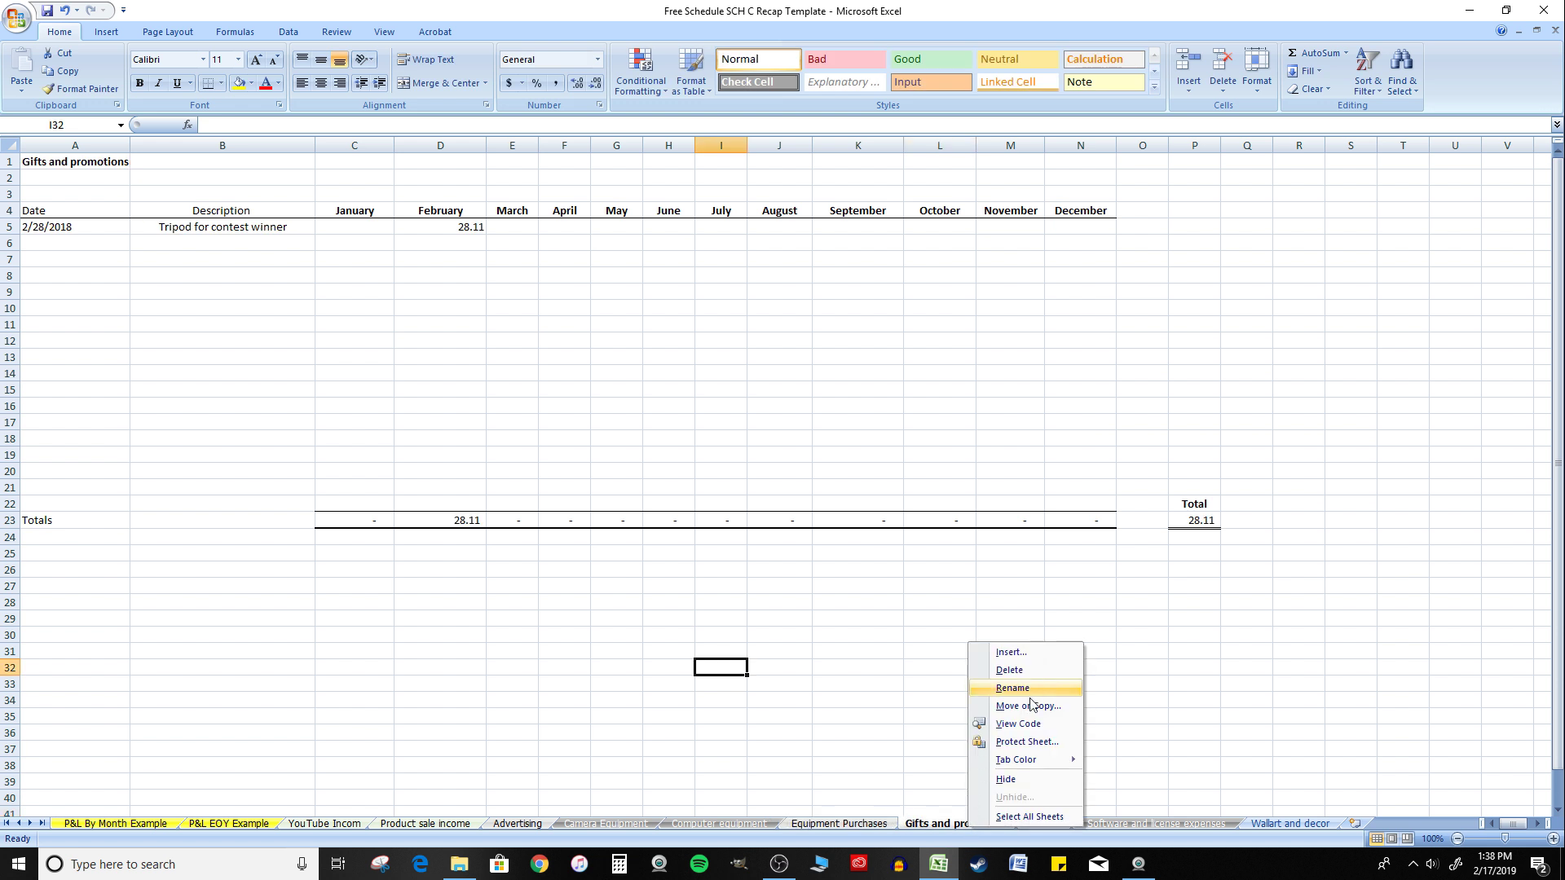
click(630, 346)
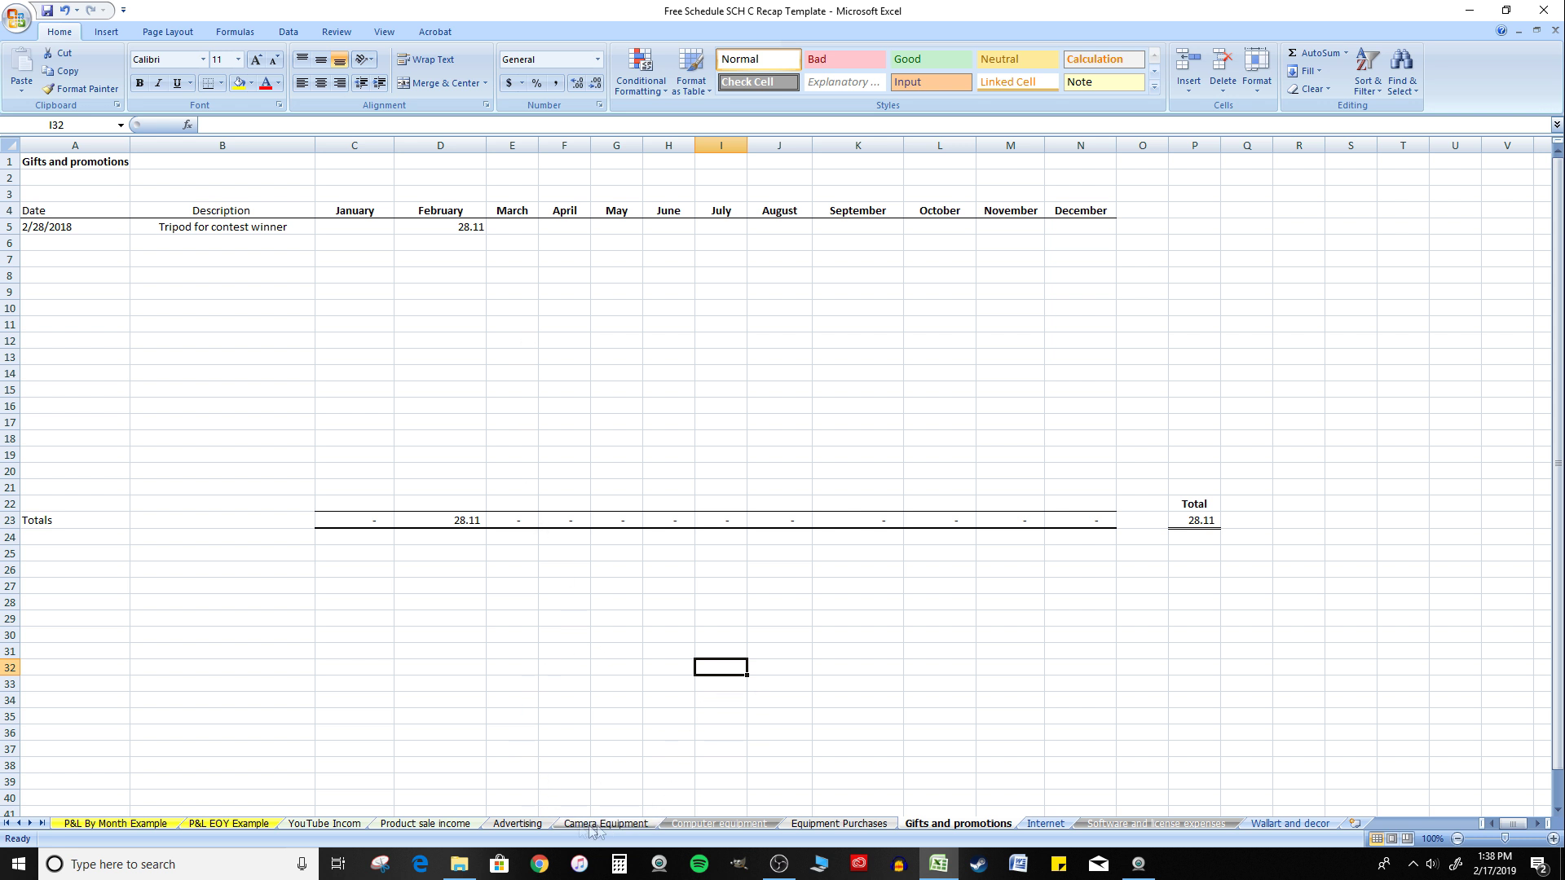
Step: Review the Product sale income and YouTube Incom sheets and return to the P&L By Month Example sheet
click(403, 824)
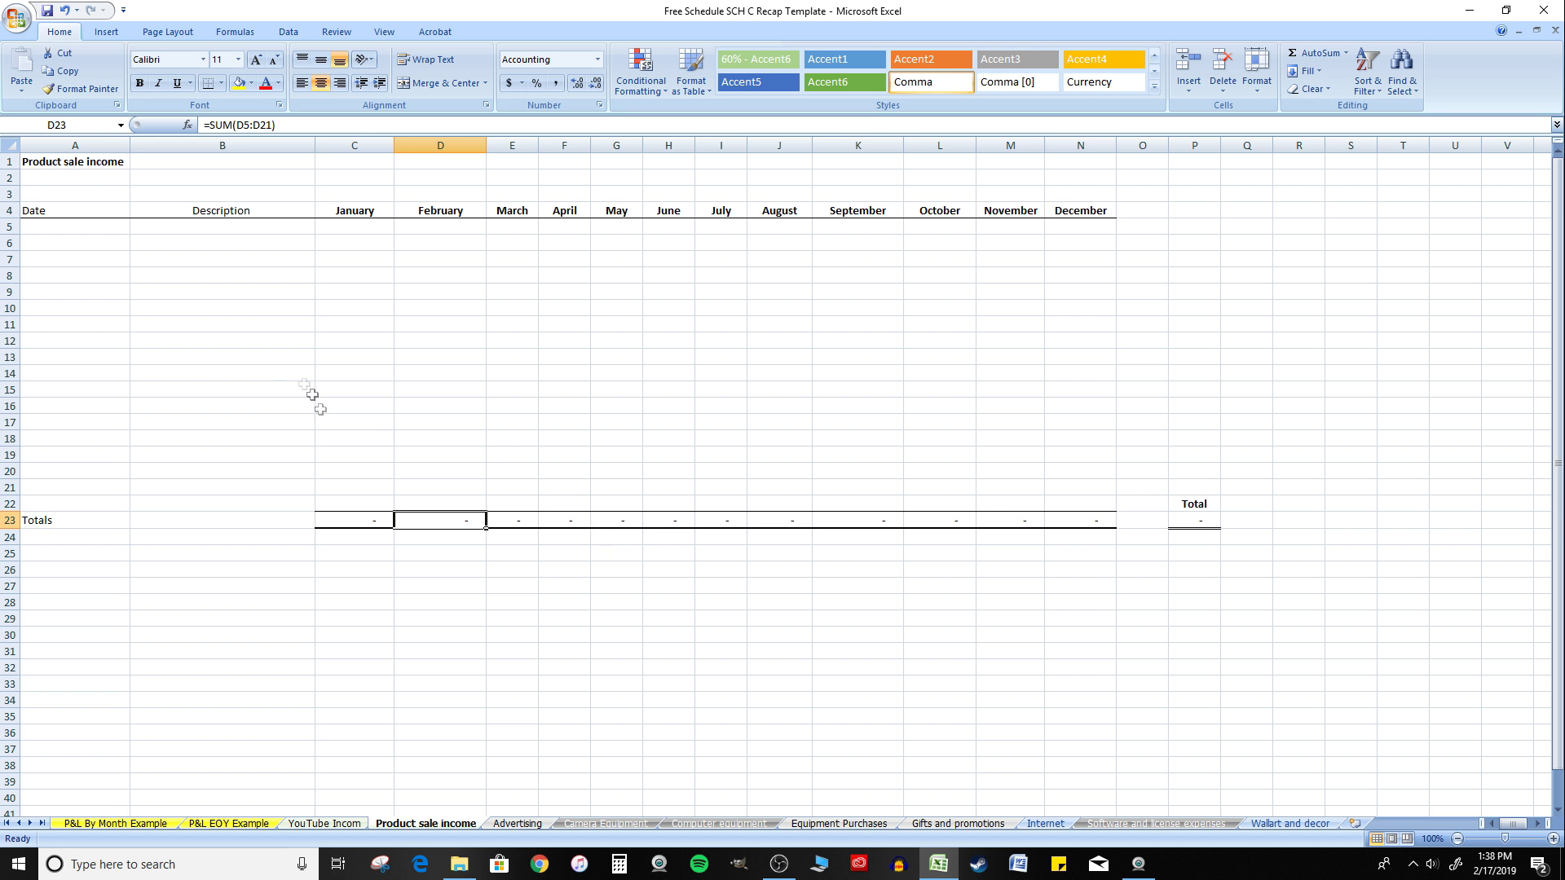
click(322, 826)
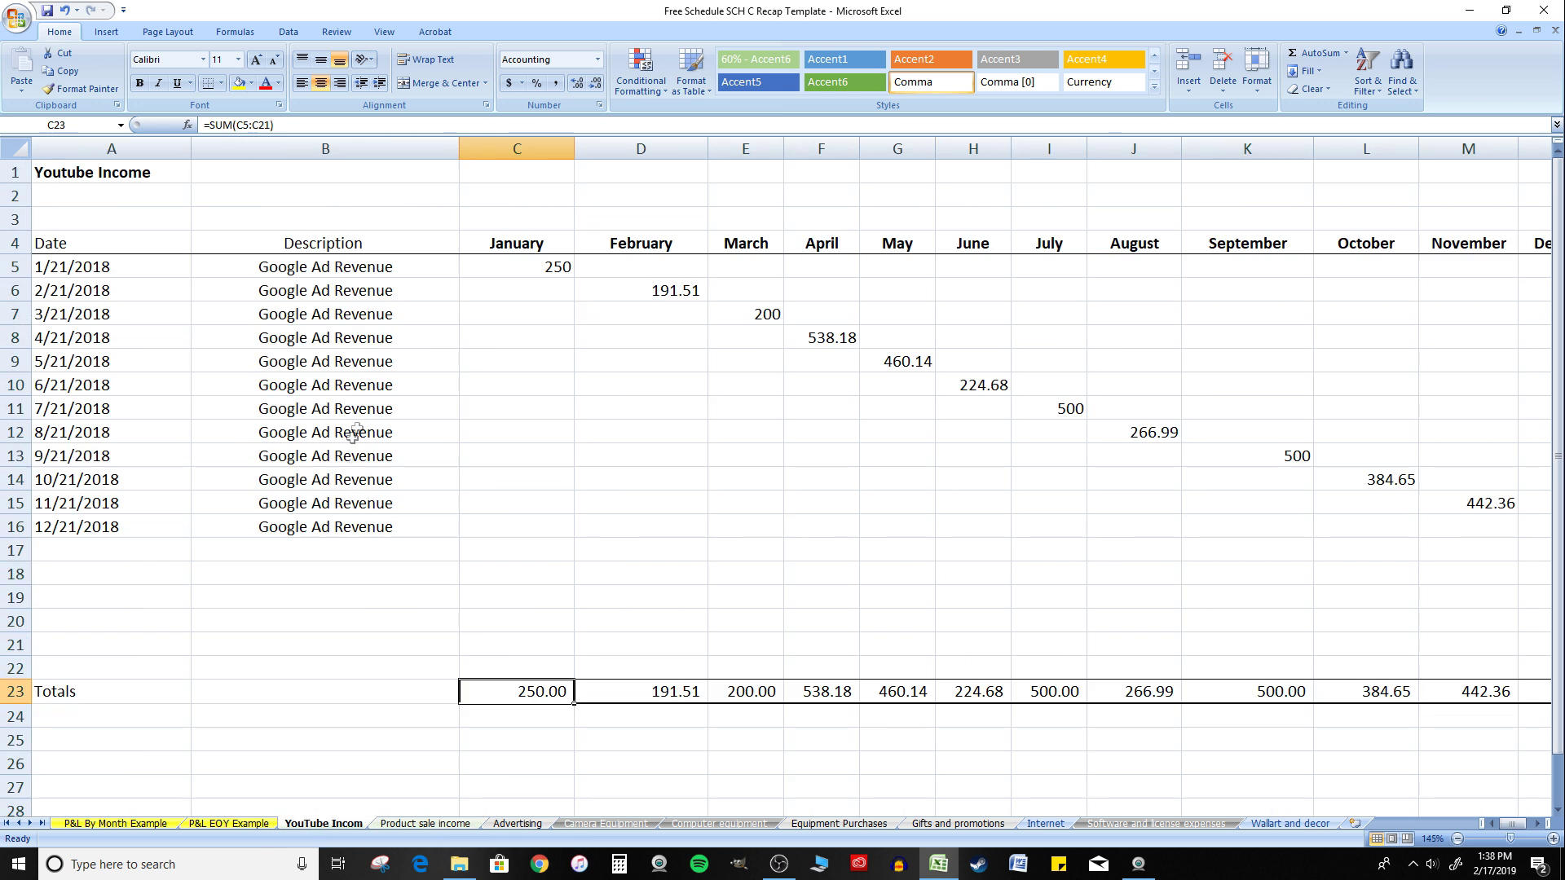
click(510, 283)
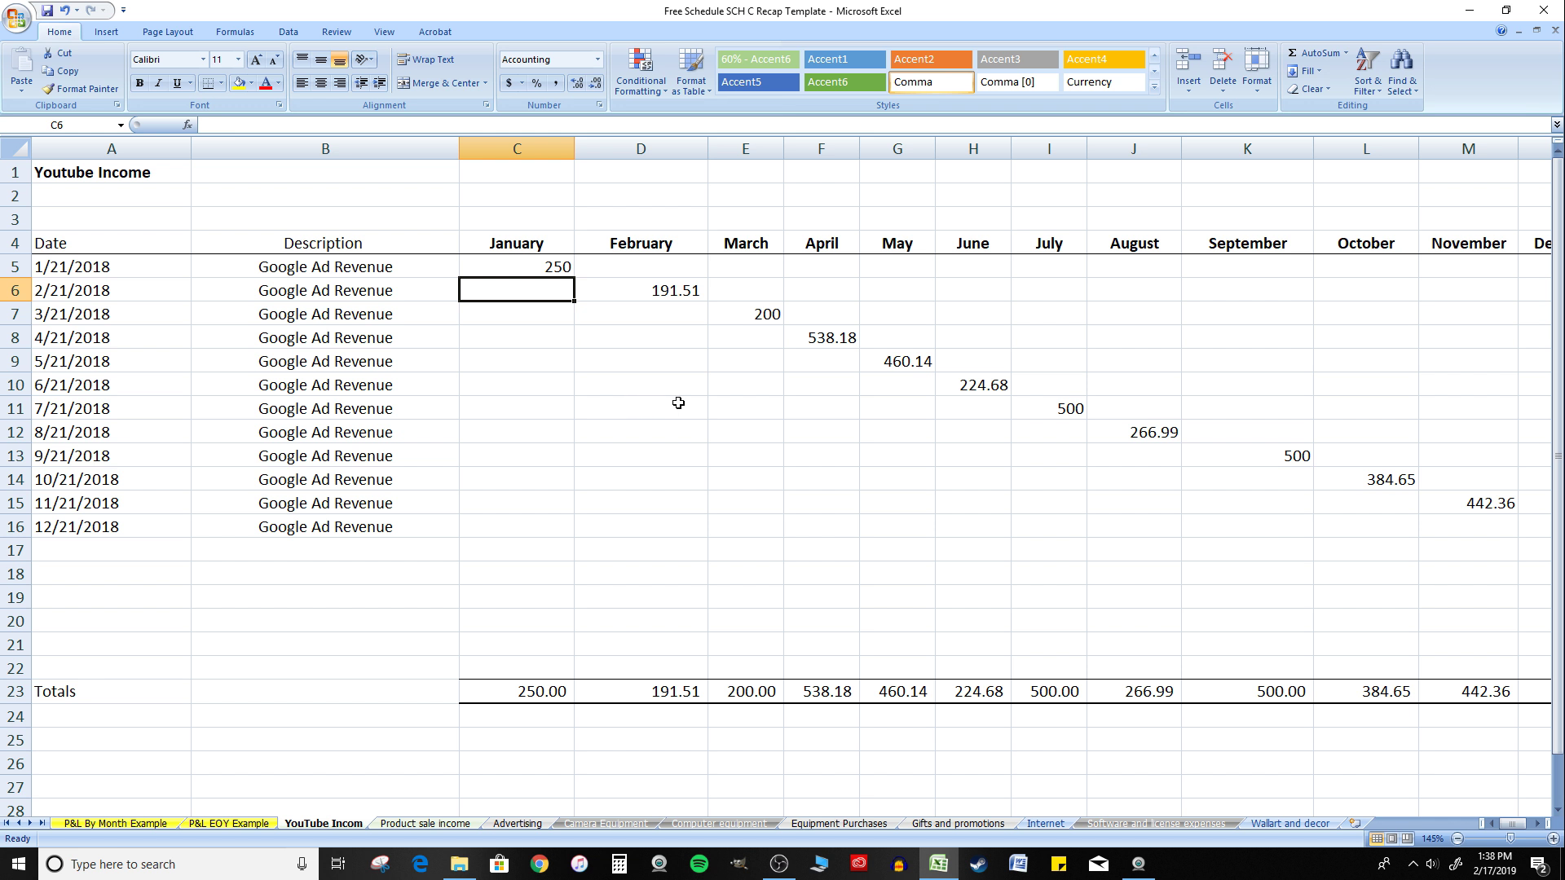
click(128, 824)
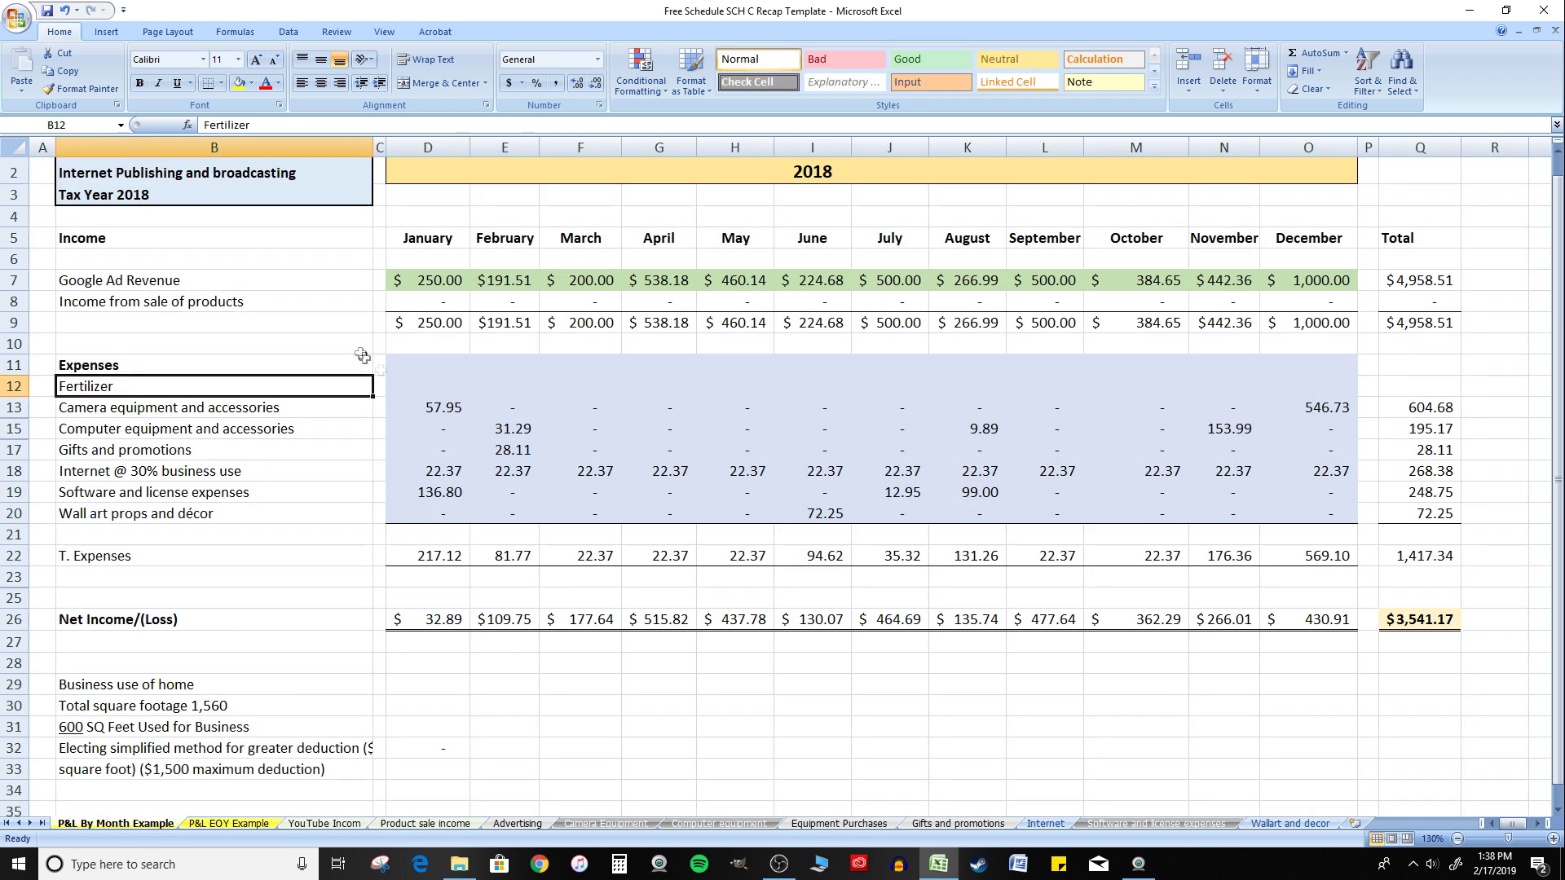
scroll(720, 238, up, 1)
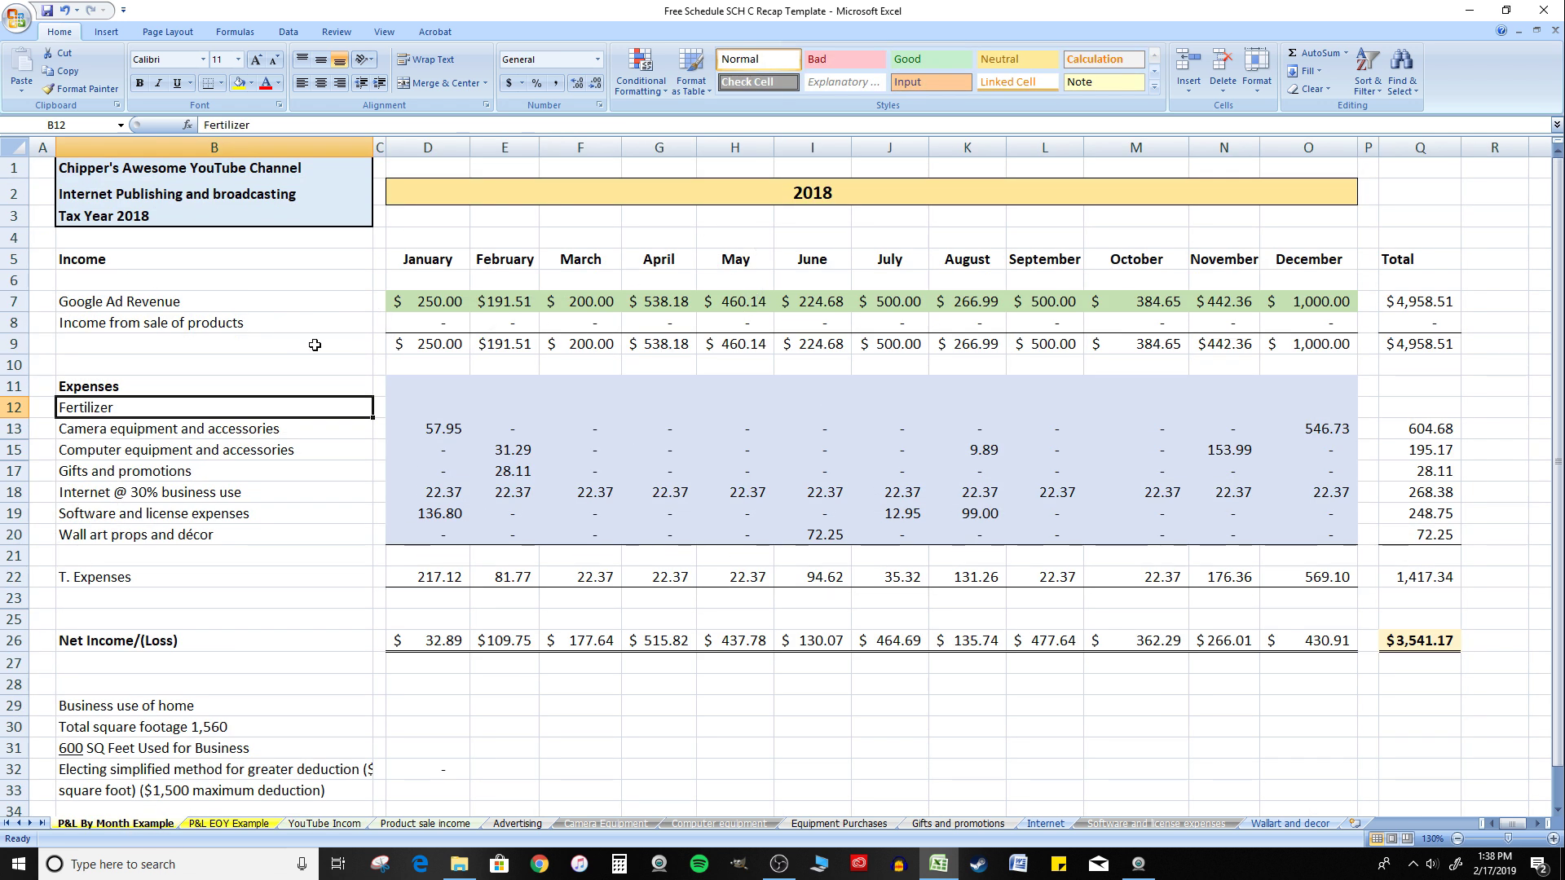
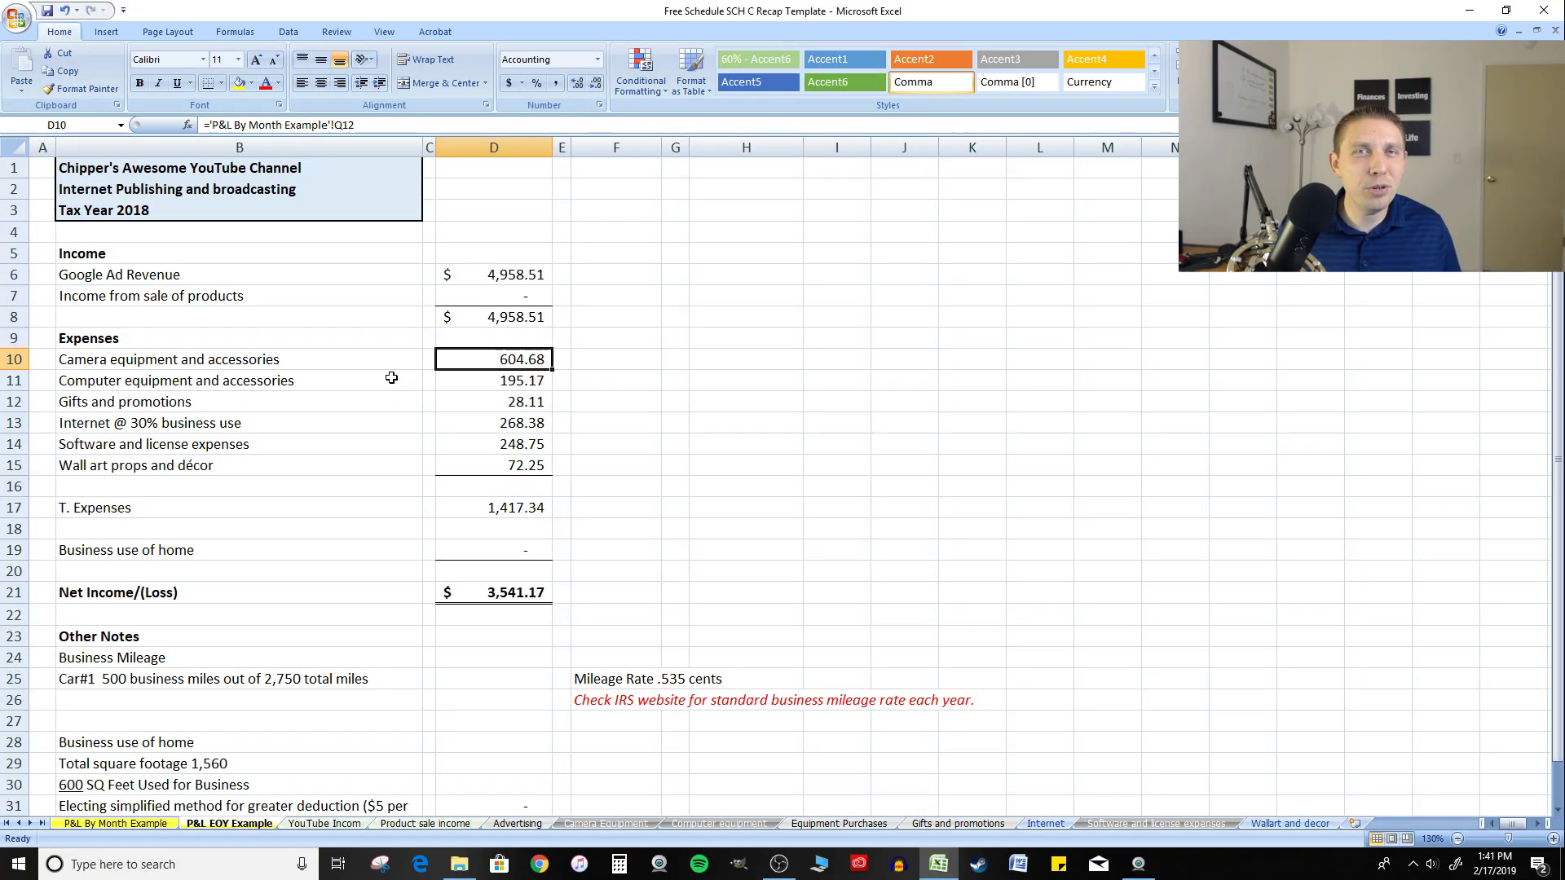
Step: On the P&L By Month Example sheet, examine the month columns and the formula behind January's Google Ad Revenue
click(128, 824)
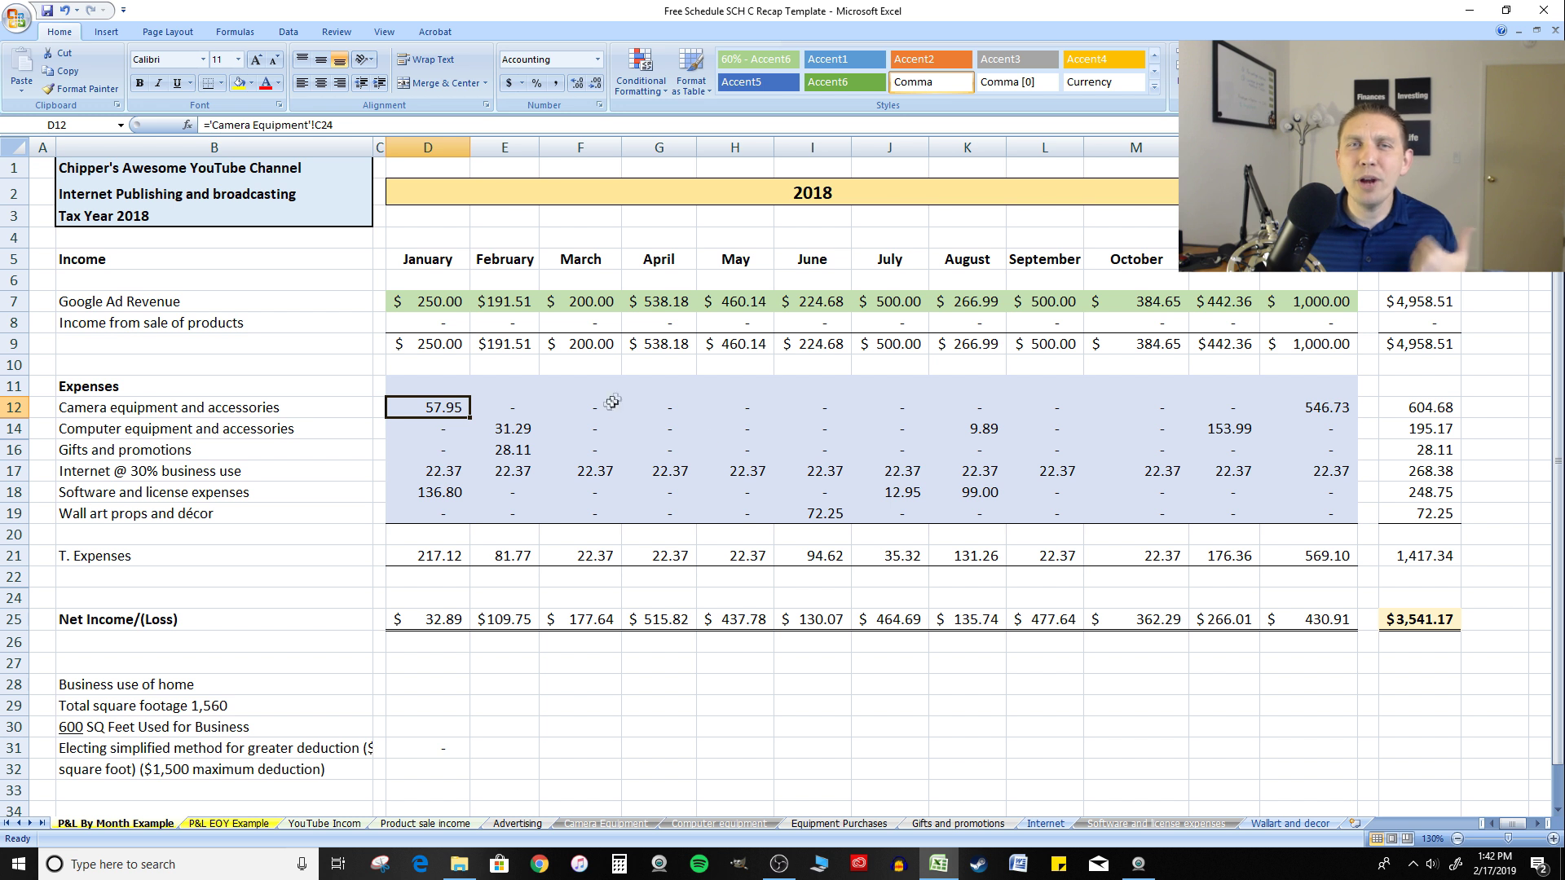
click(545, 278)
click(491, 259)
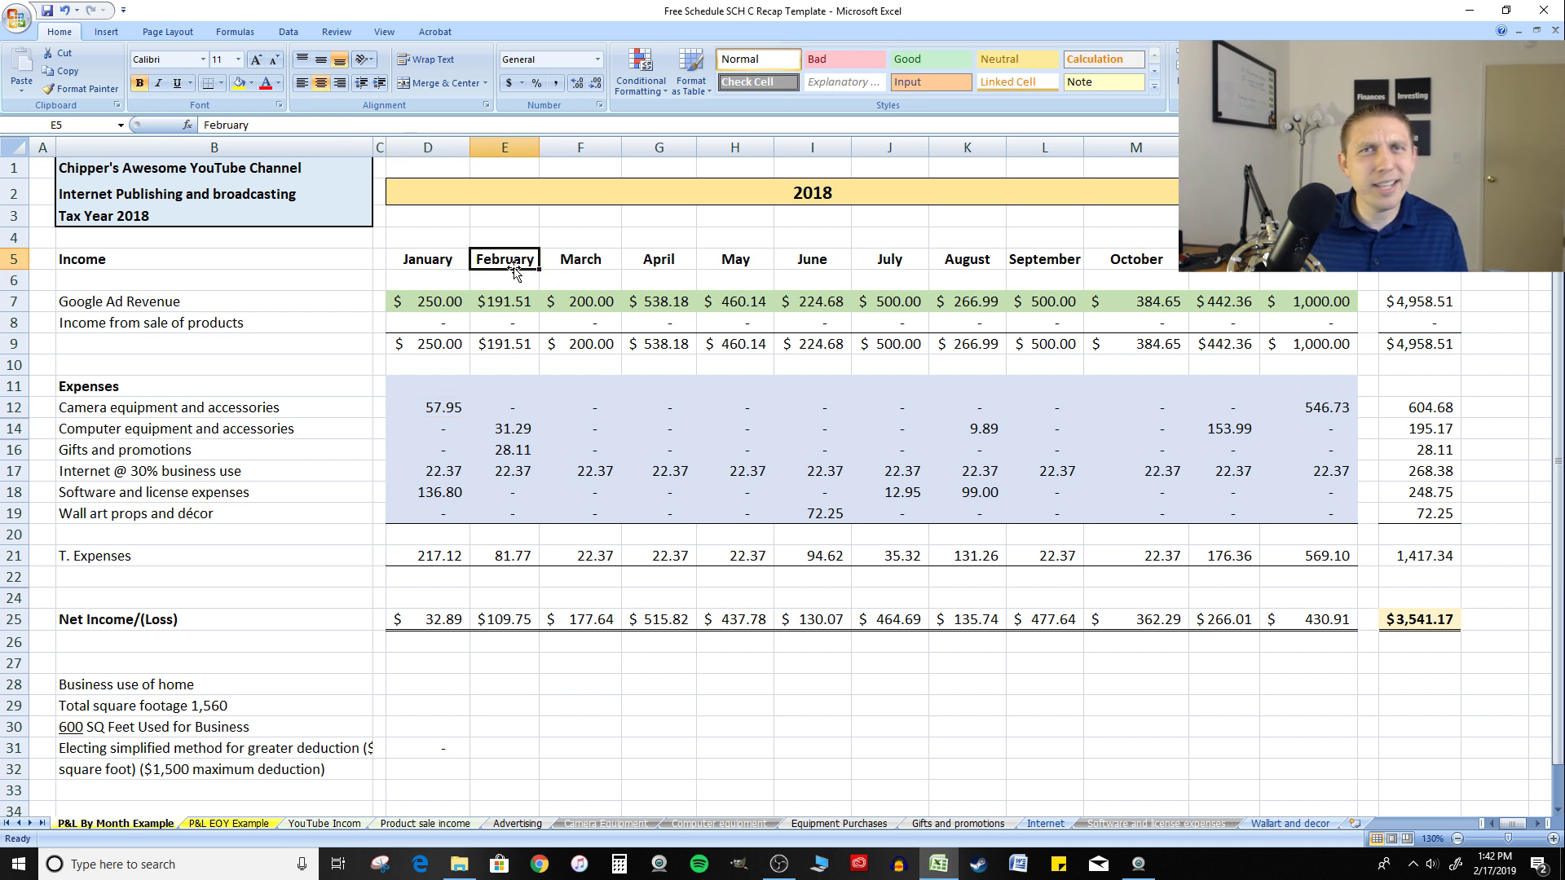
click(607, 262)
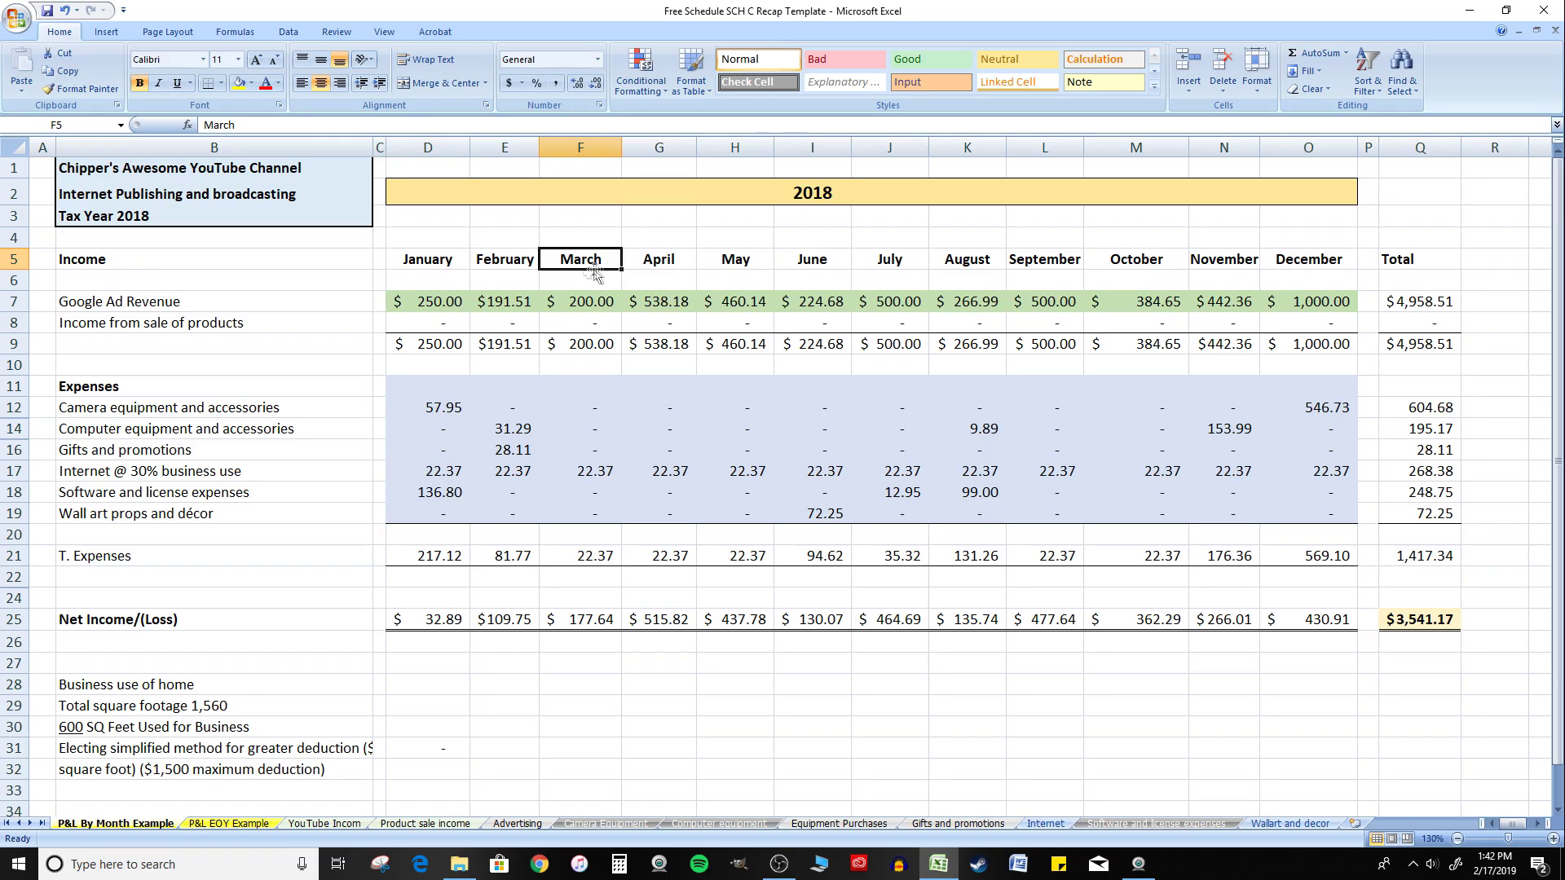
click(438, 301)
double_click(438, 301)
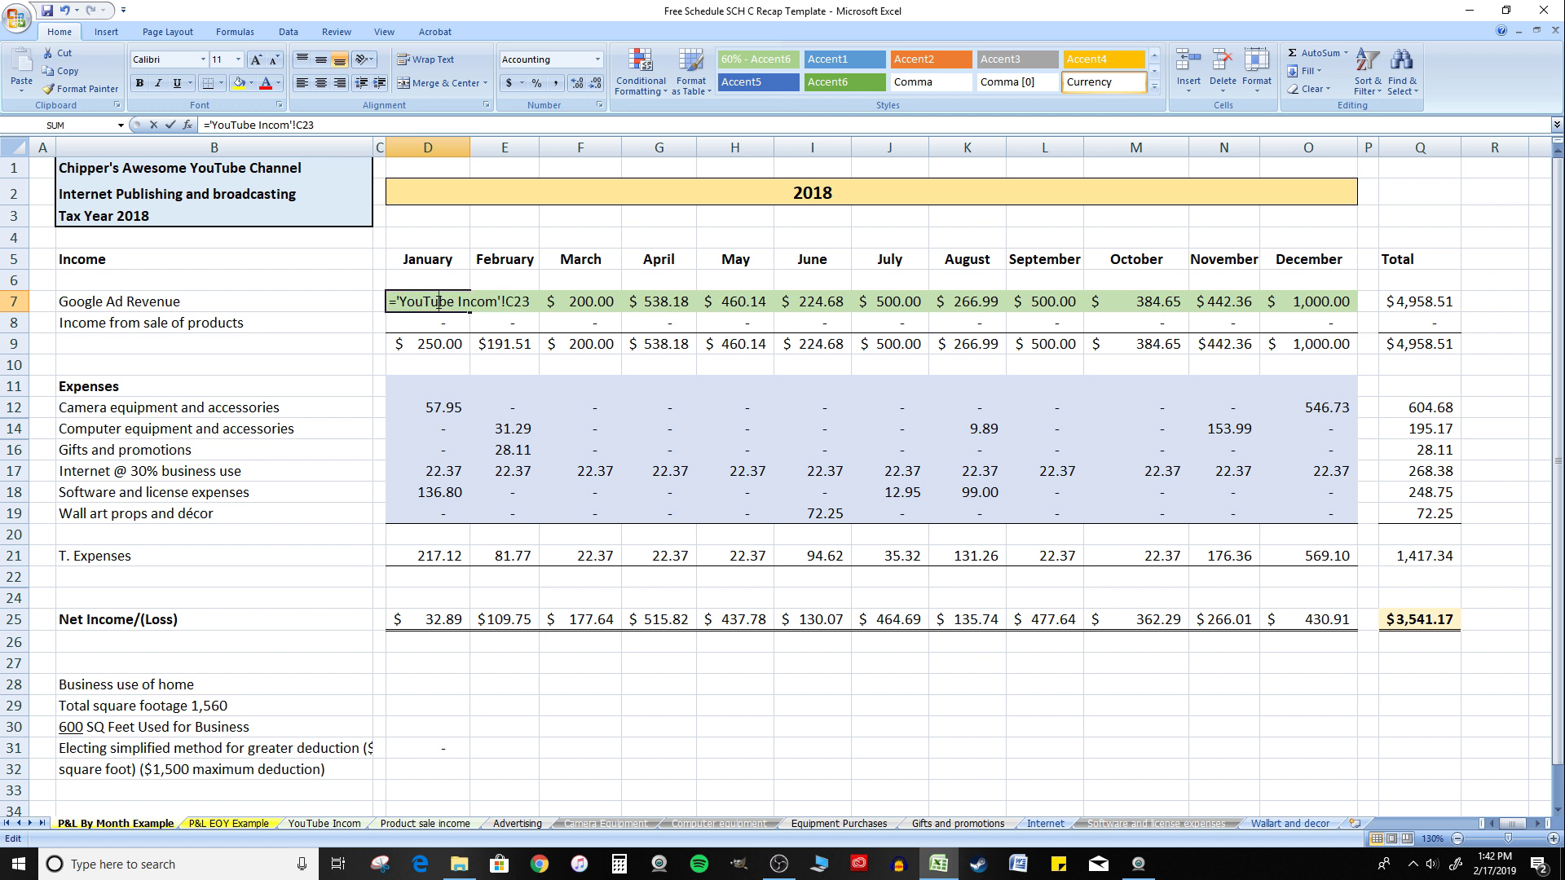
key(Escape)
Step: Trace February's Computer equipment and accessories expense to its source entry on the Computer equipment sheet and return to the monthly P&L
click(518, 429)
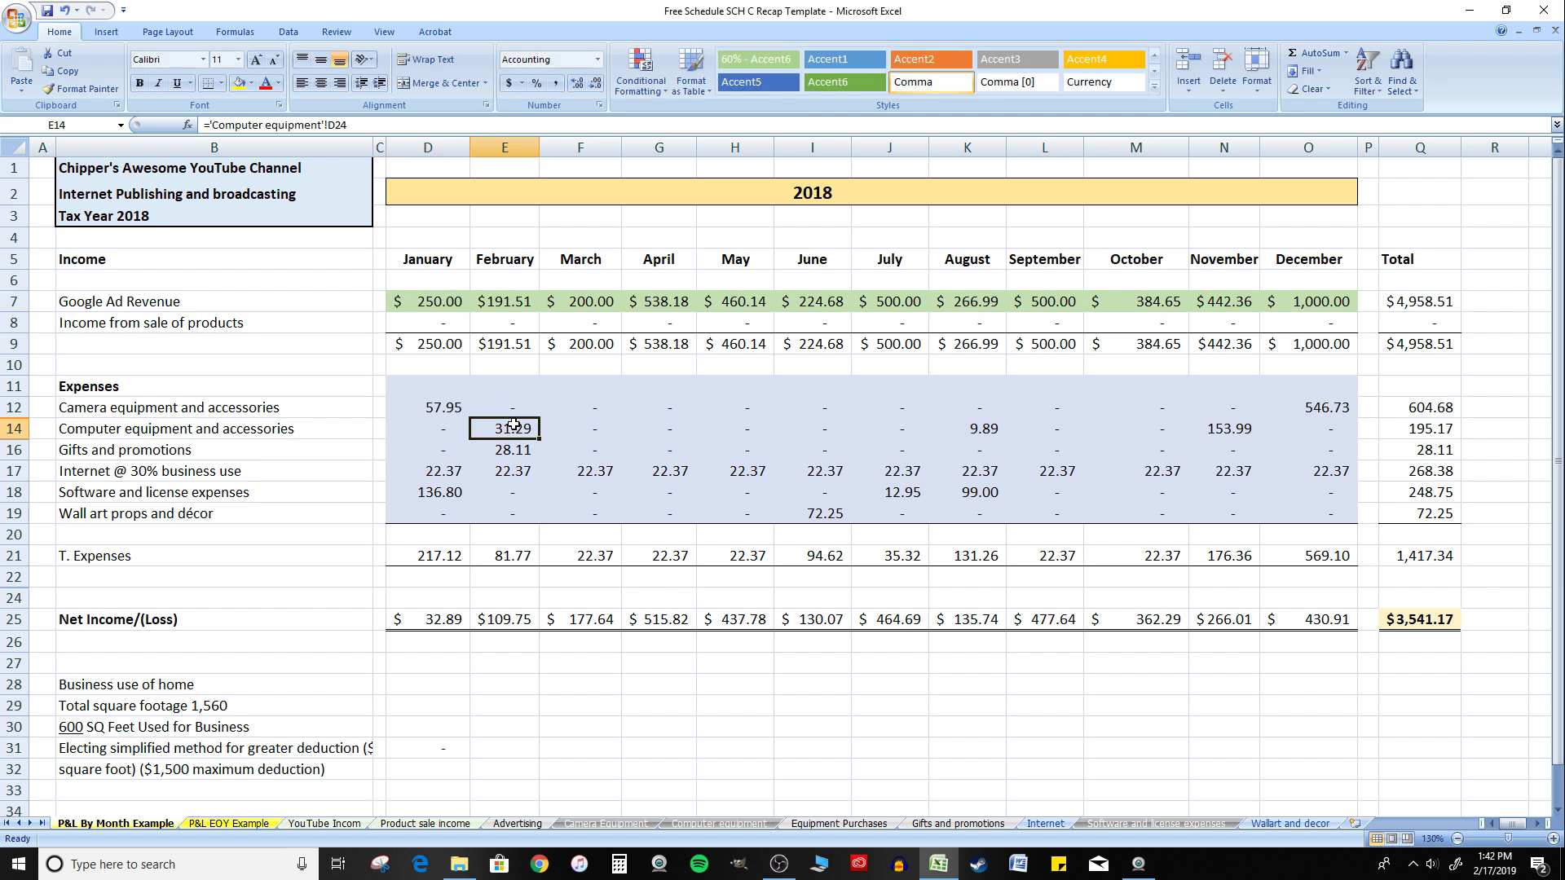
ctrl+scroll(538, 405, up, 3)
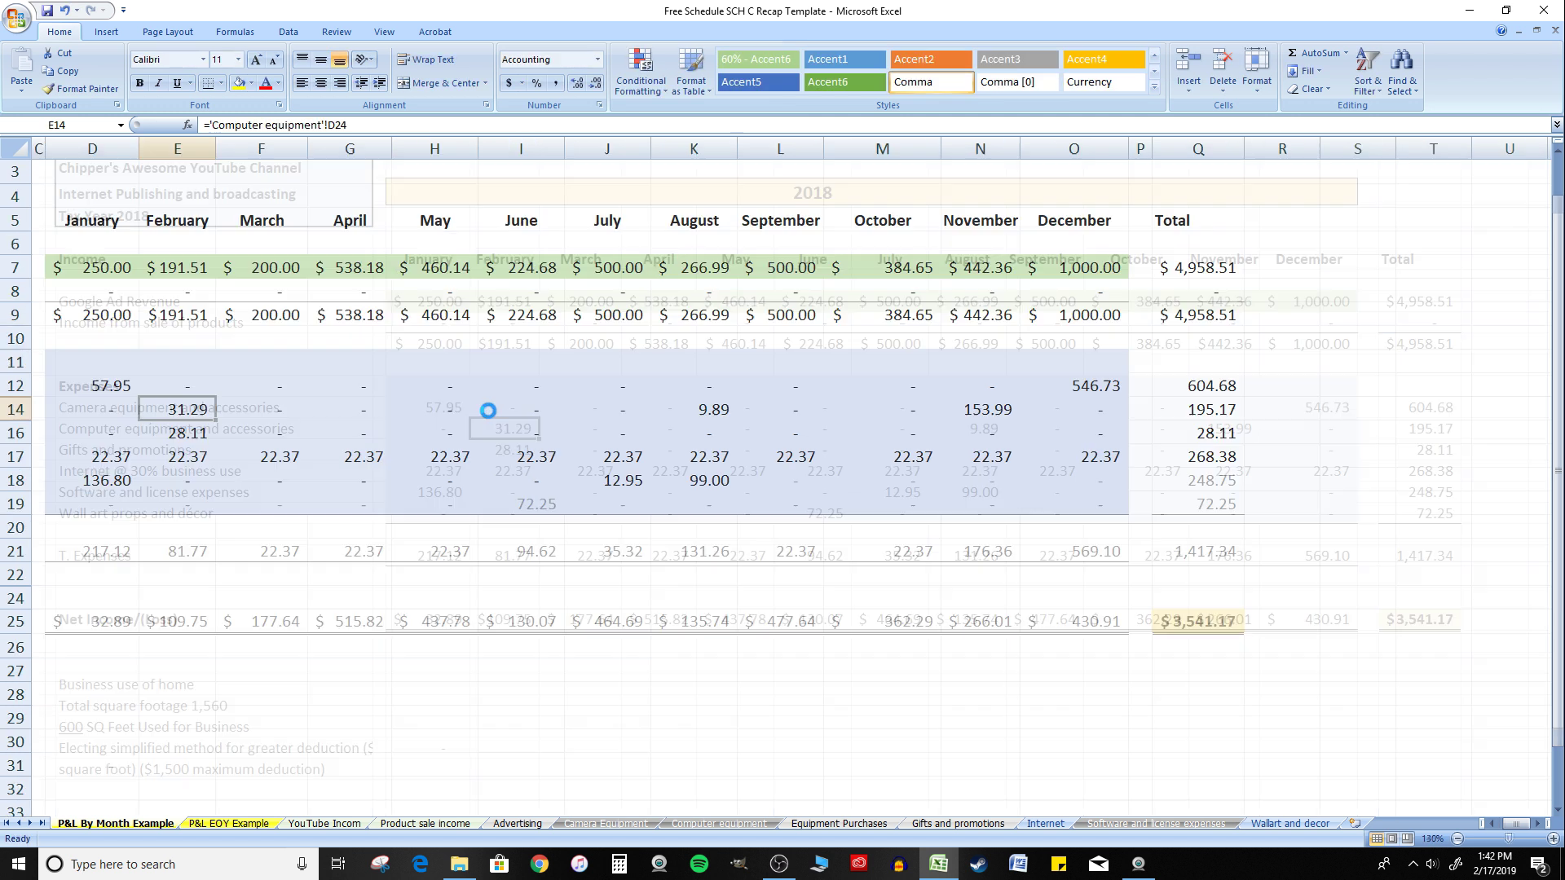
double_click(204, 410)
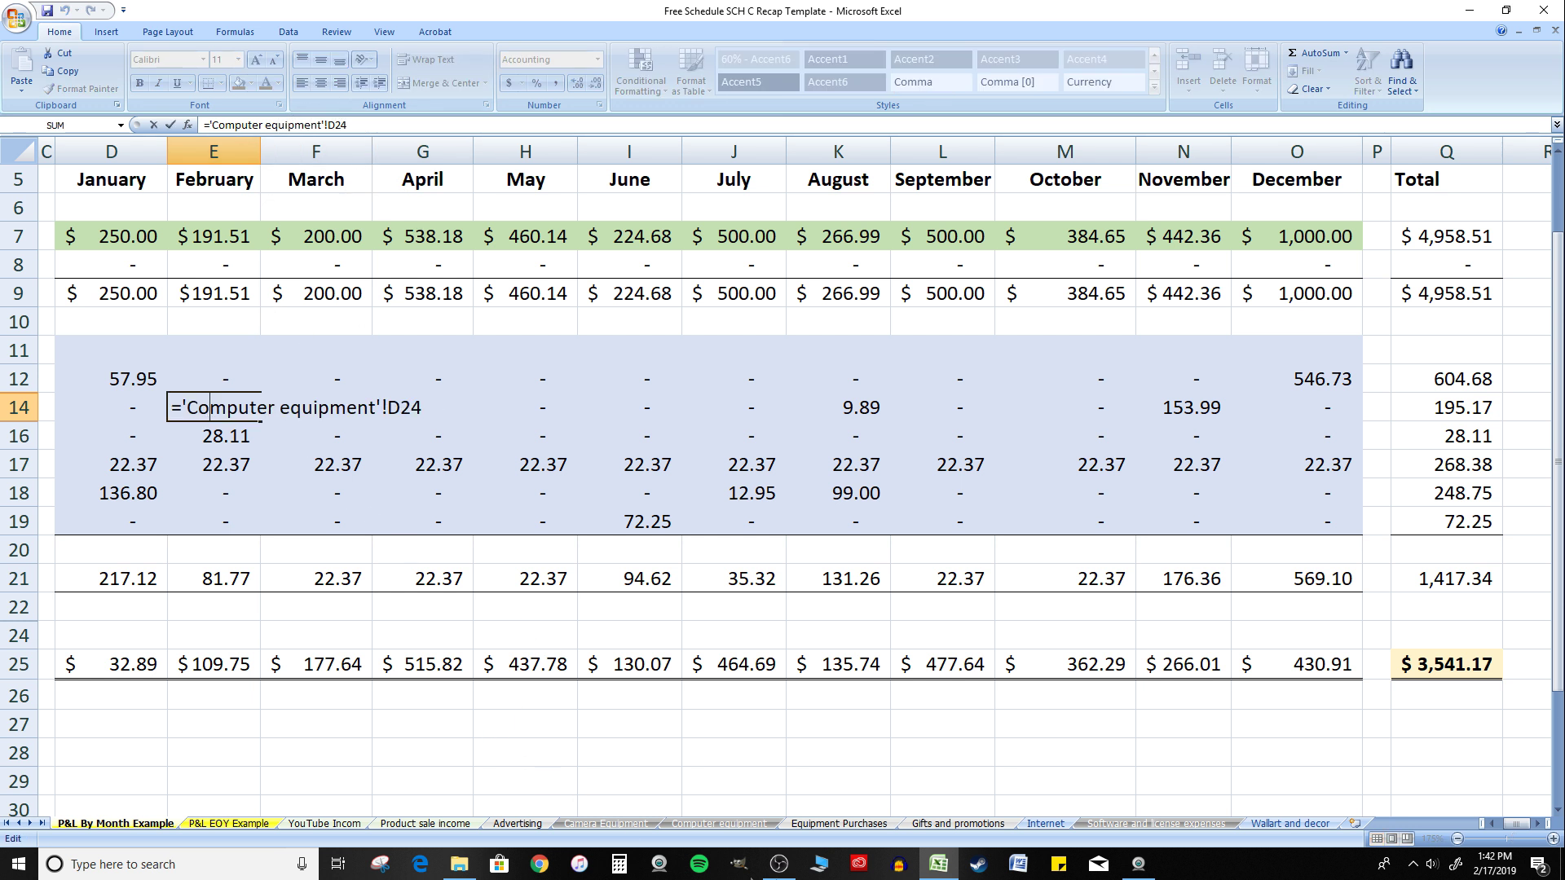
click(719, 824)
click(476, 228)
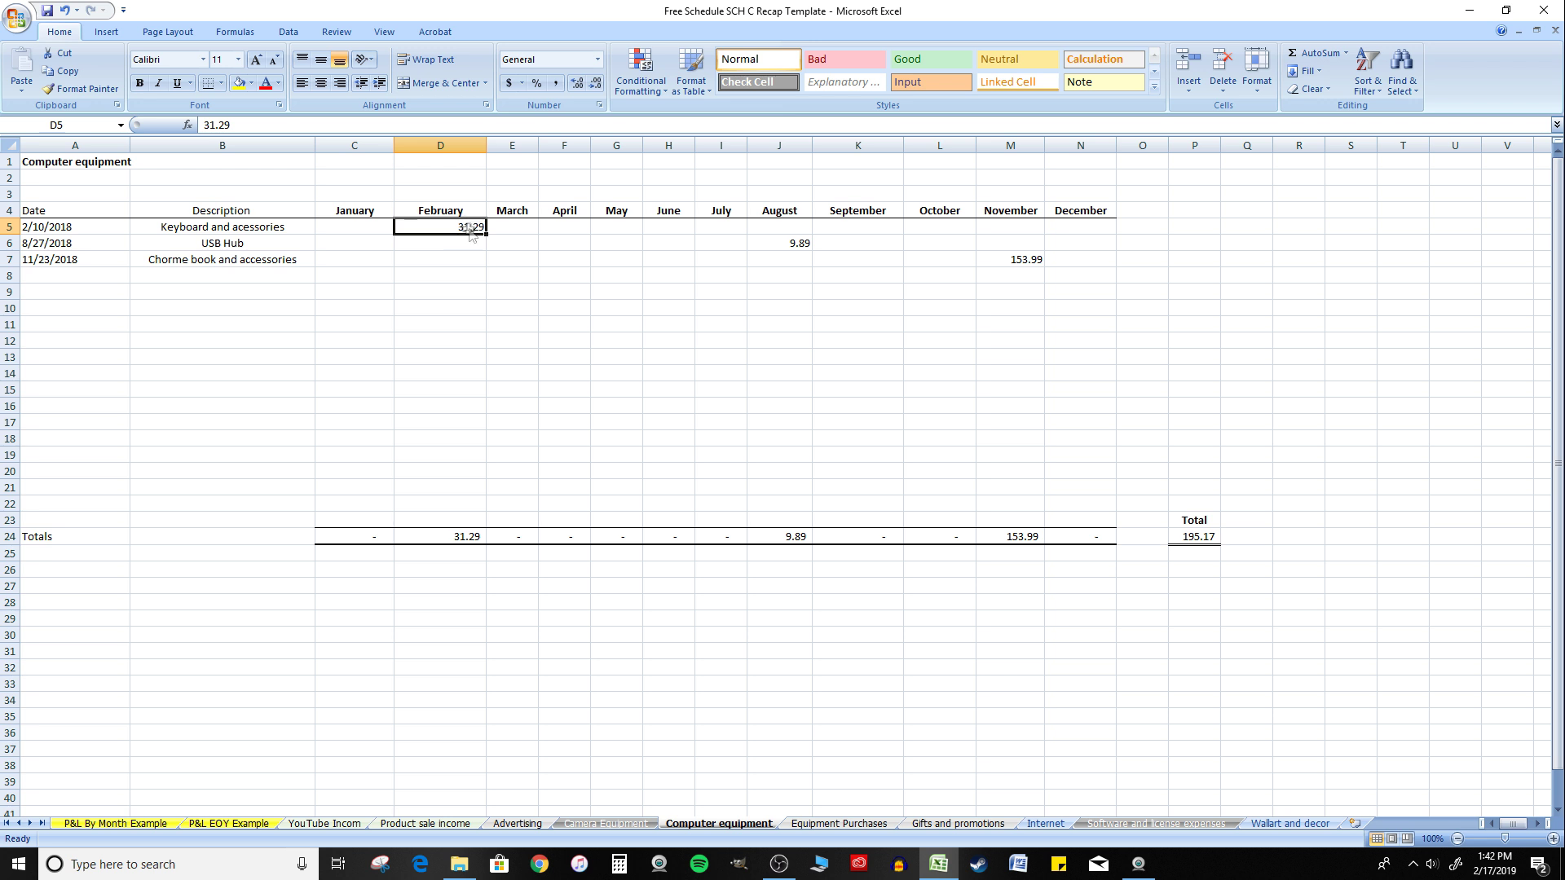
click(155, 825)
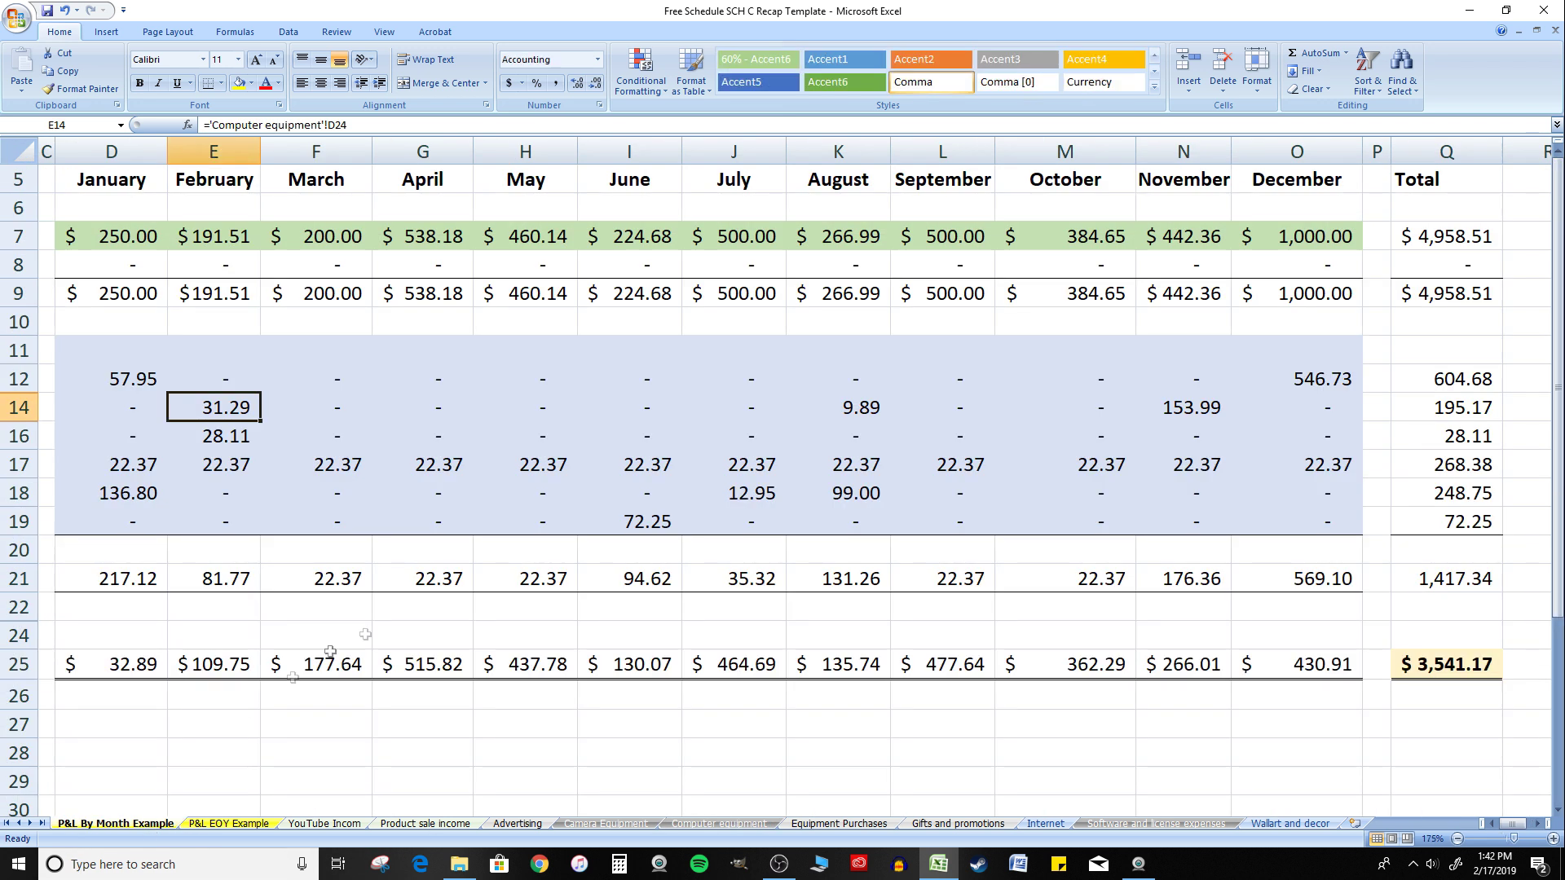
Step: Review the monthly P&L totals and the Computer equipment, Equipment Purchases and Gifts and promotions sheets
scroll(343, 293, up, 2)
ctrl+scroll(343, 359, down, 2)
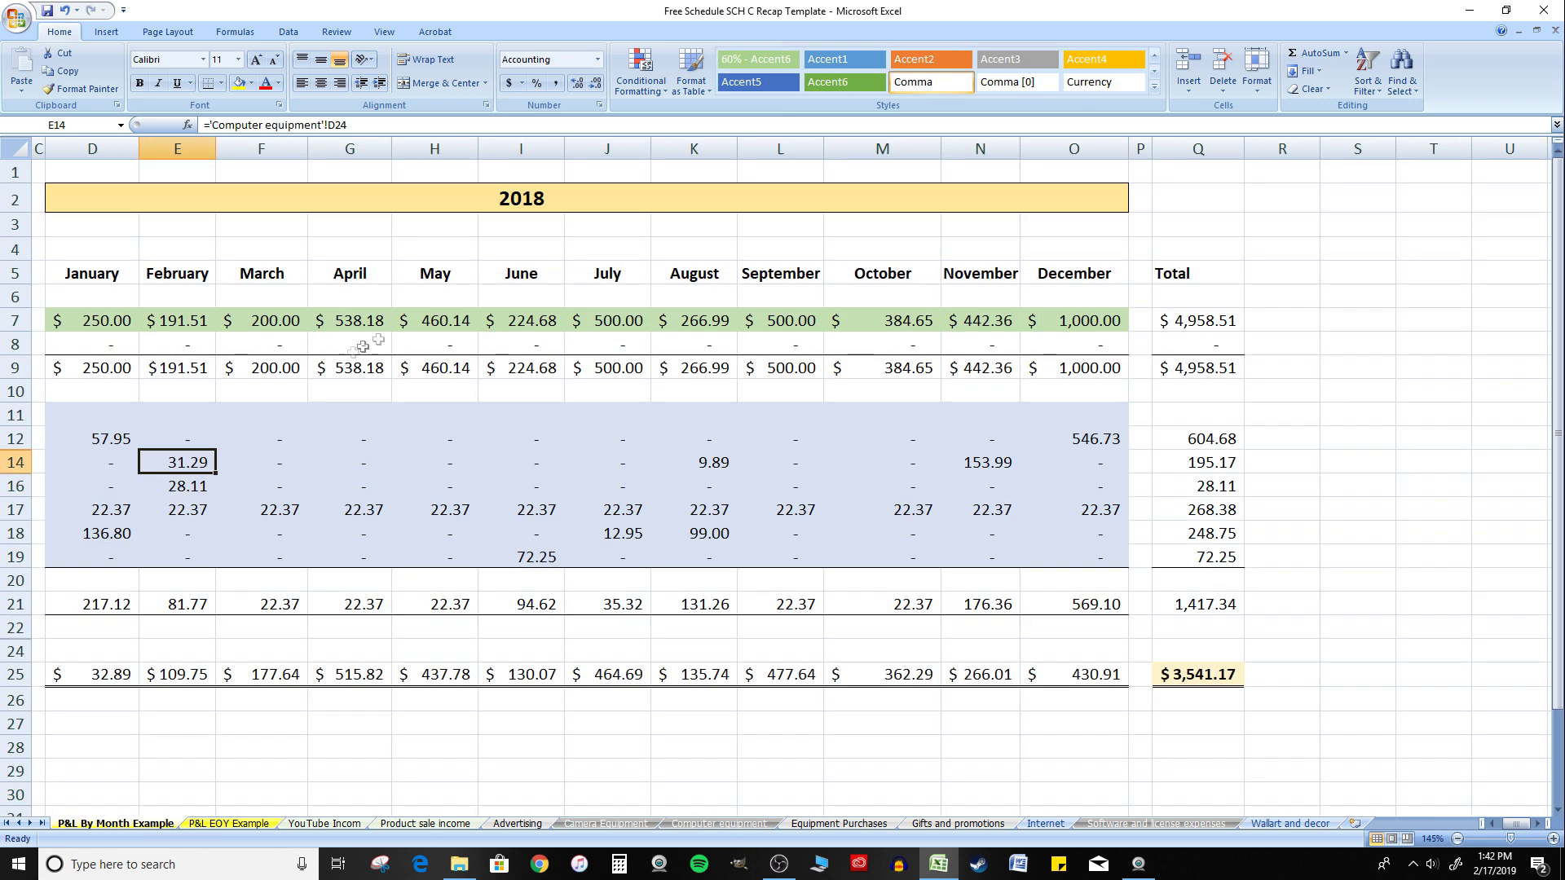
key(ctrl+Page_Down)
key(ctrl+Page_Down)
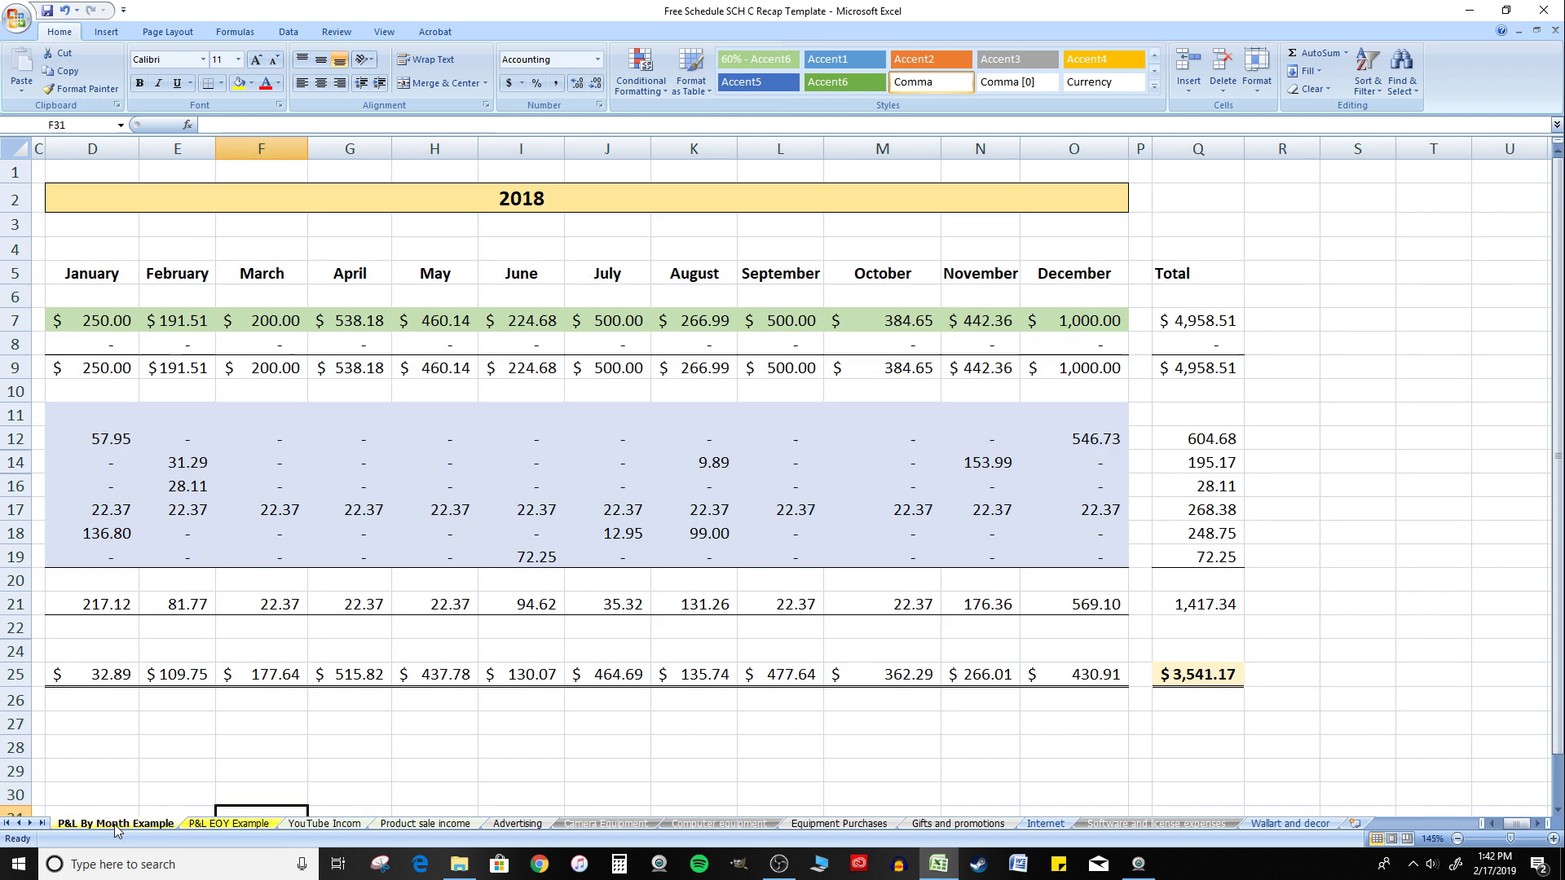
click(118, 824)
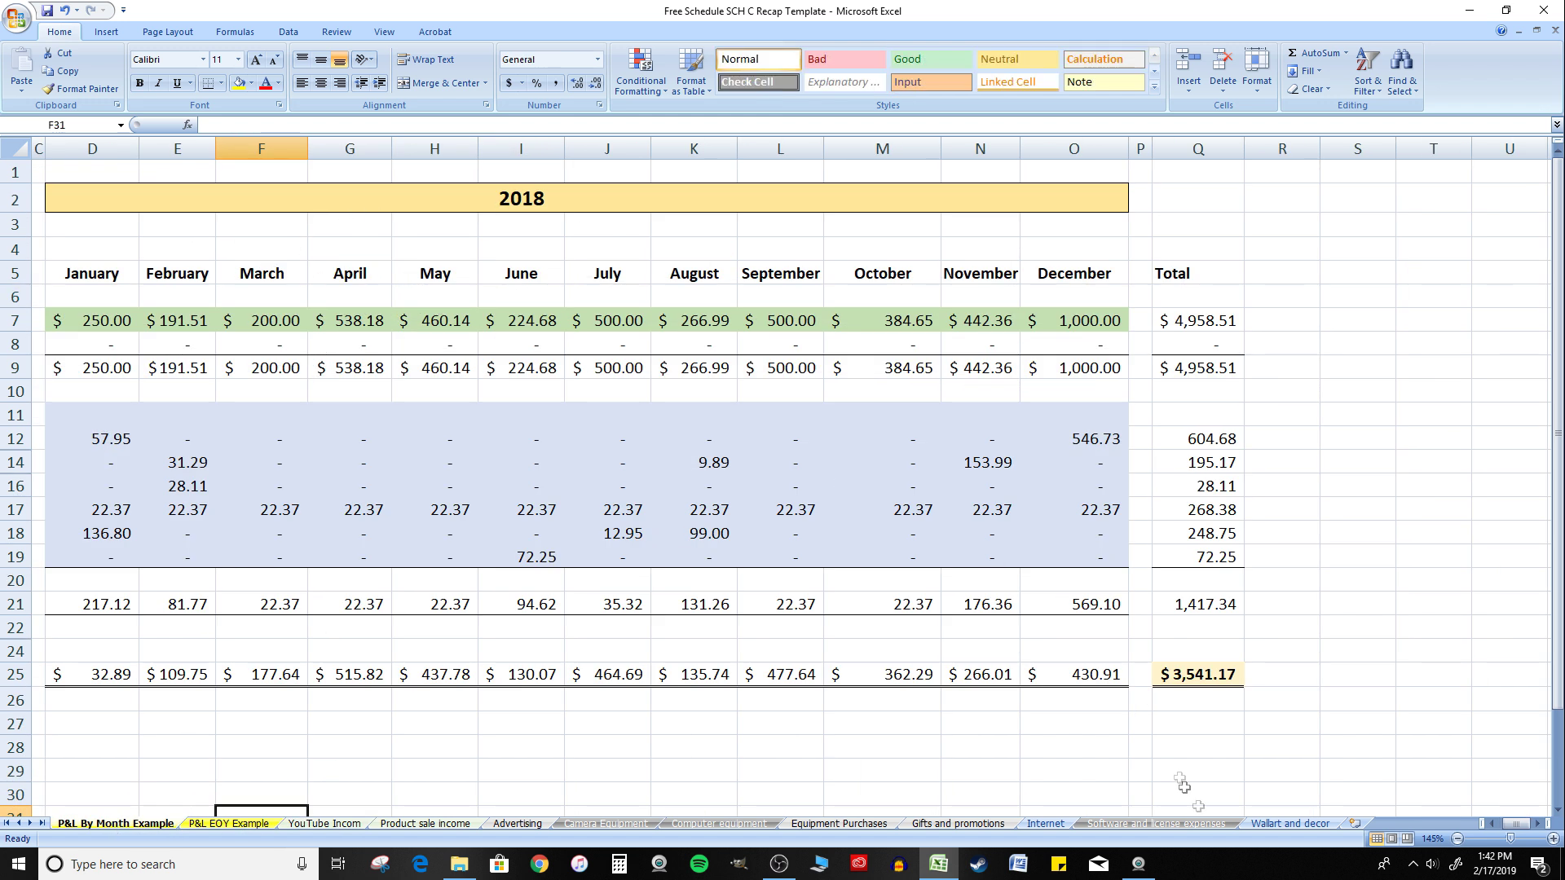
click(1484, 825)
click(719, 824)
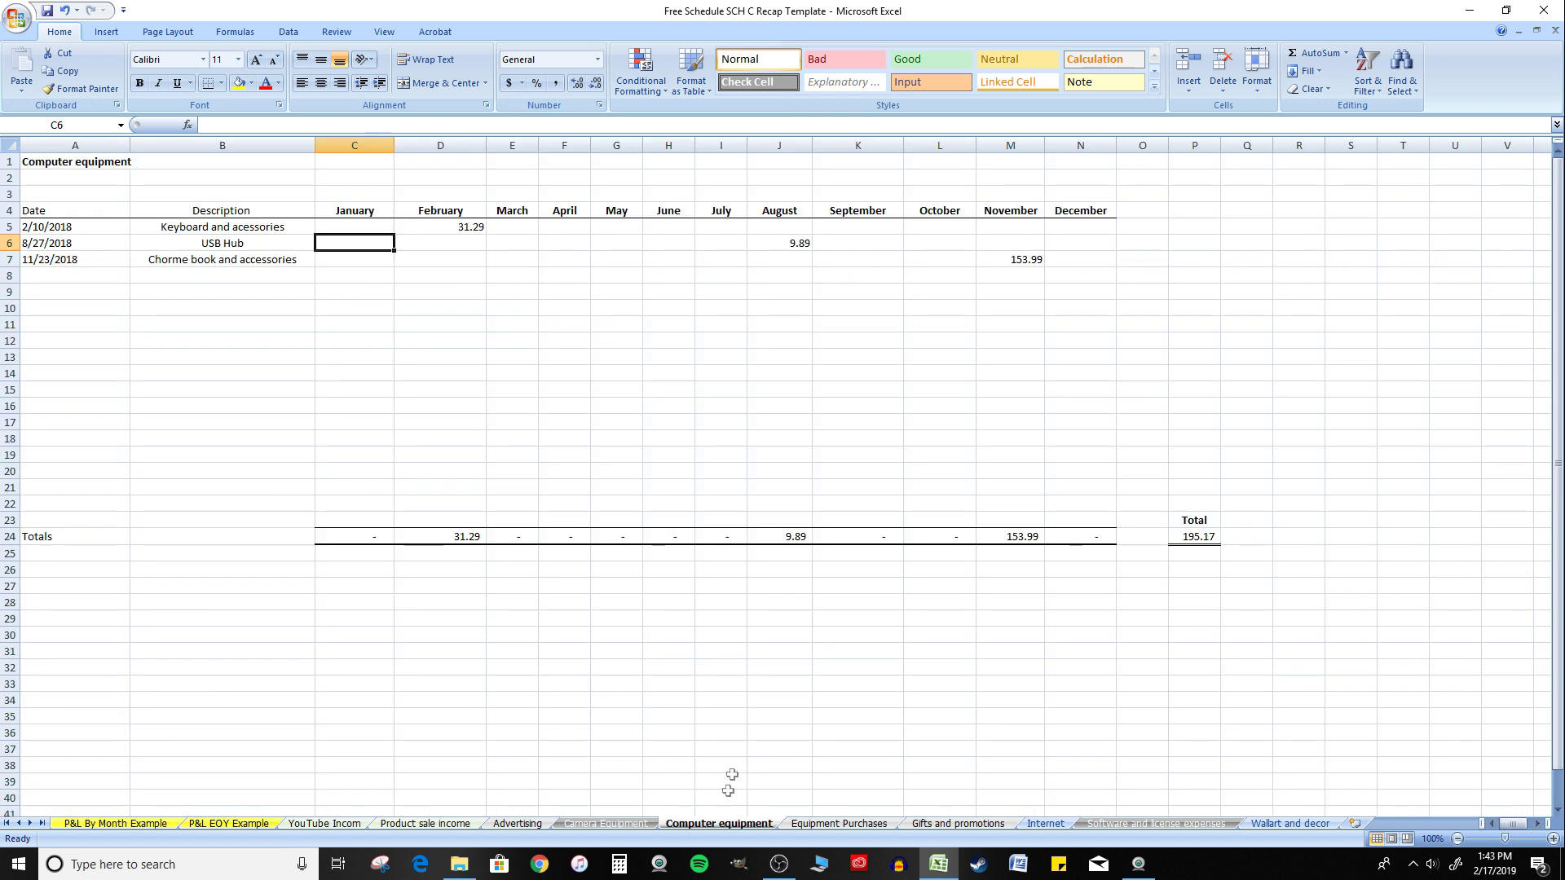
click(847, 824)
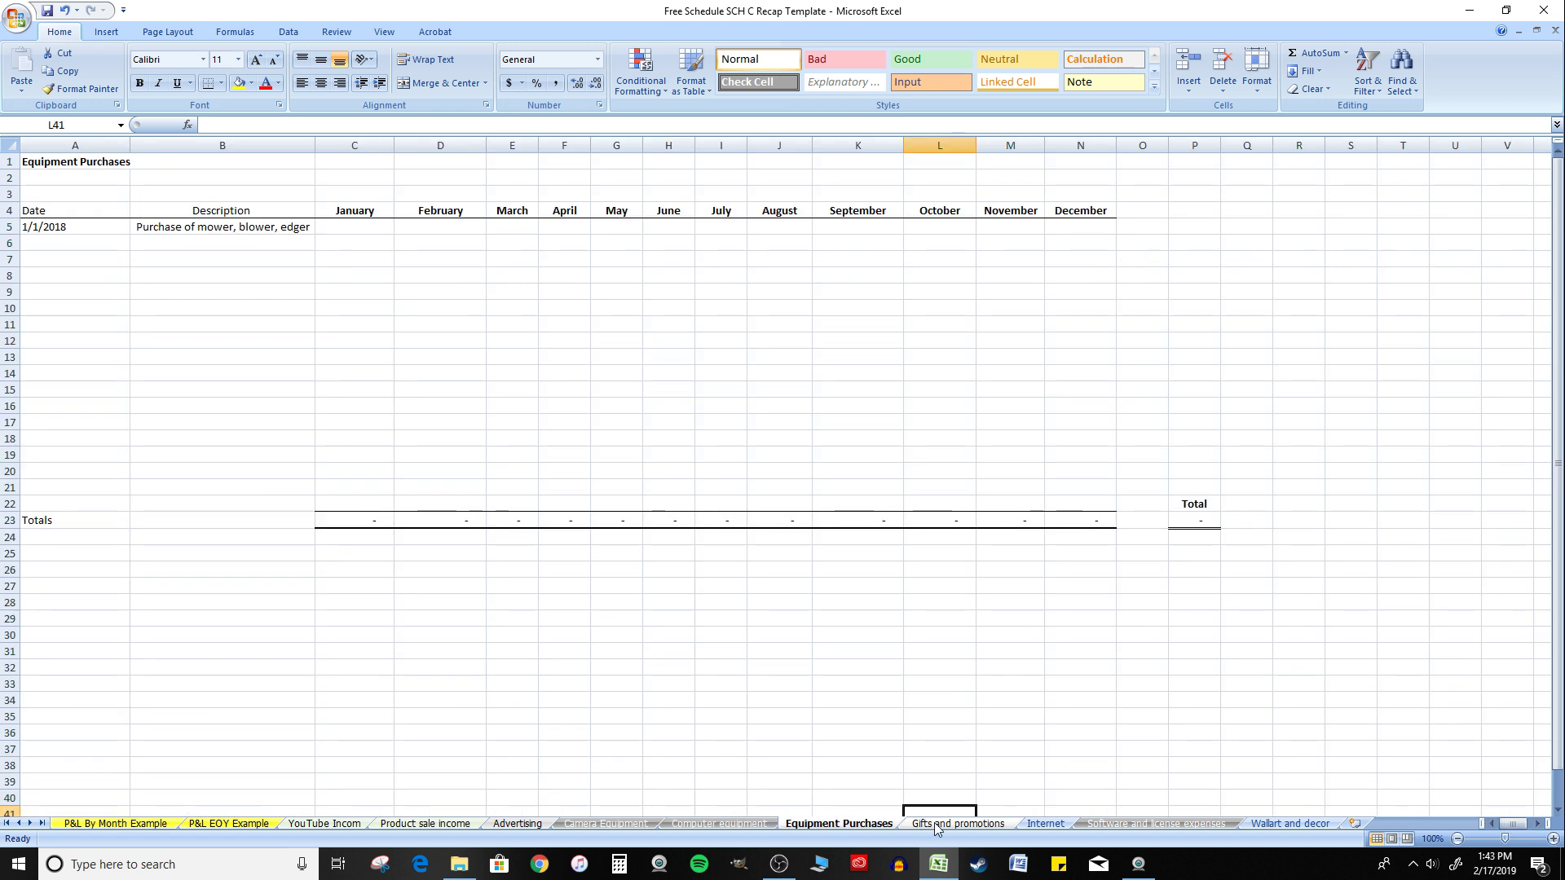
click(937, 824)
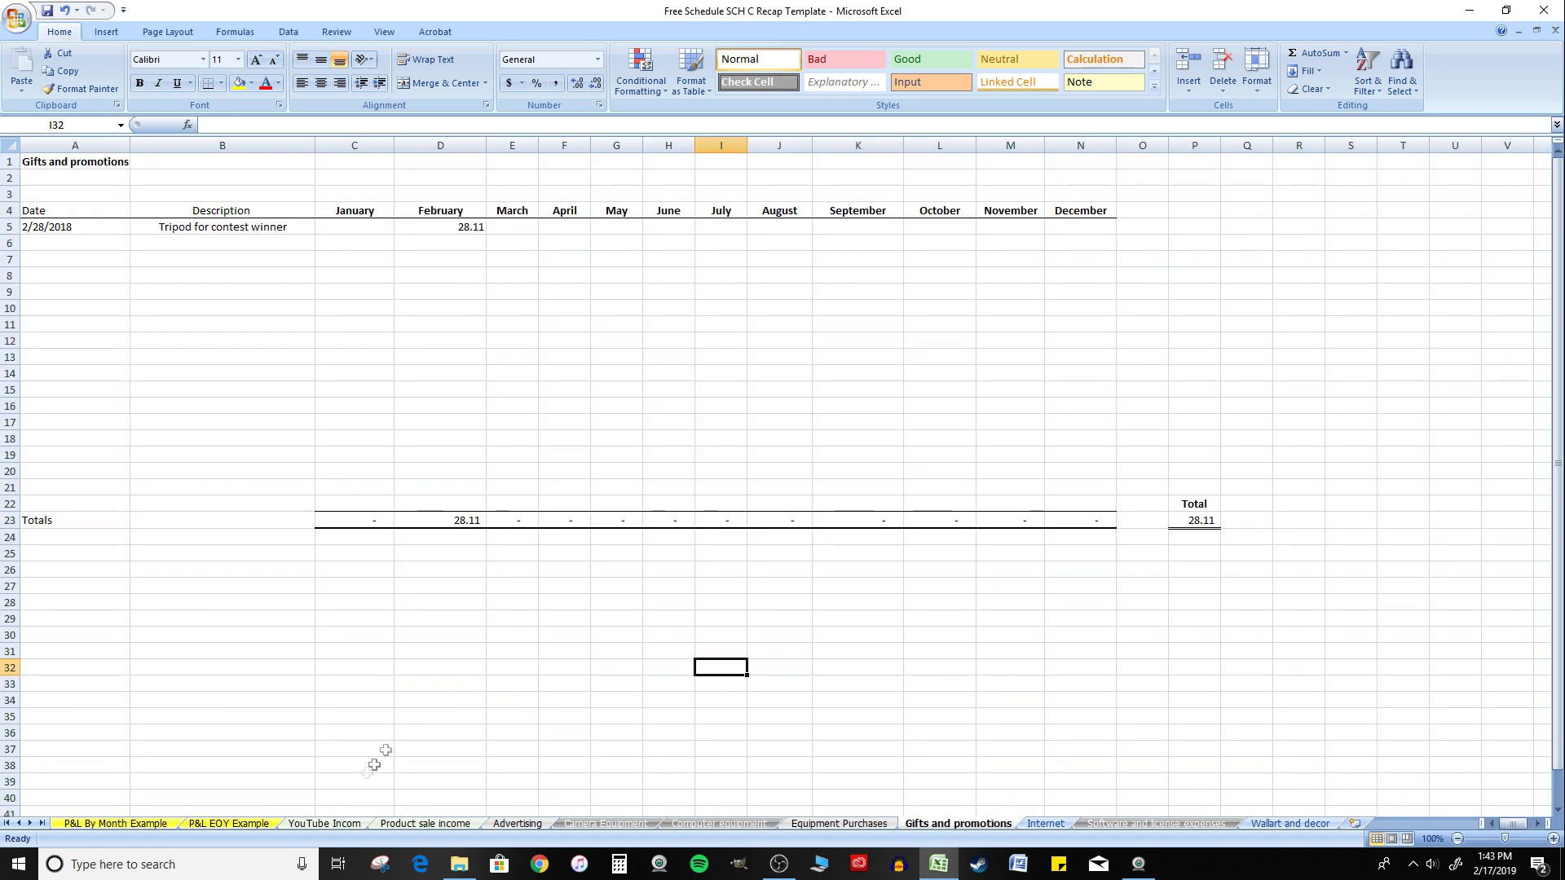
Step: Select the February to November expense range E11:N19 on the P&L By Month Example sheet to examine it
click(118, 822)
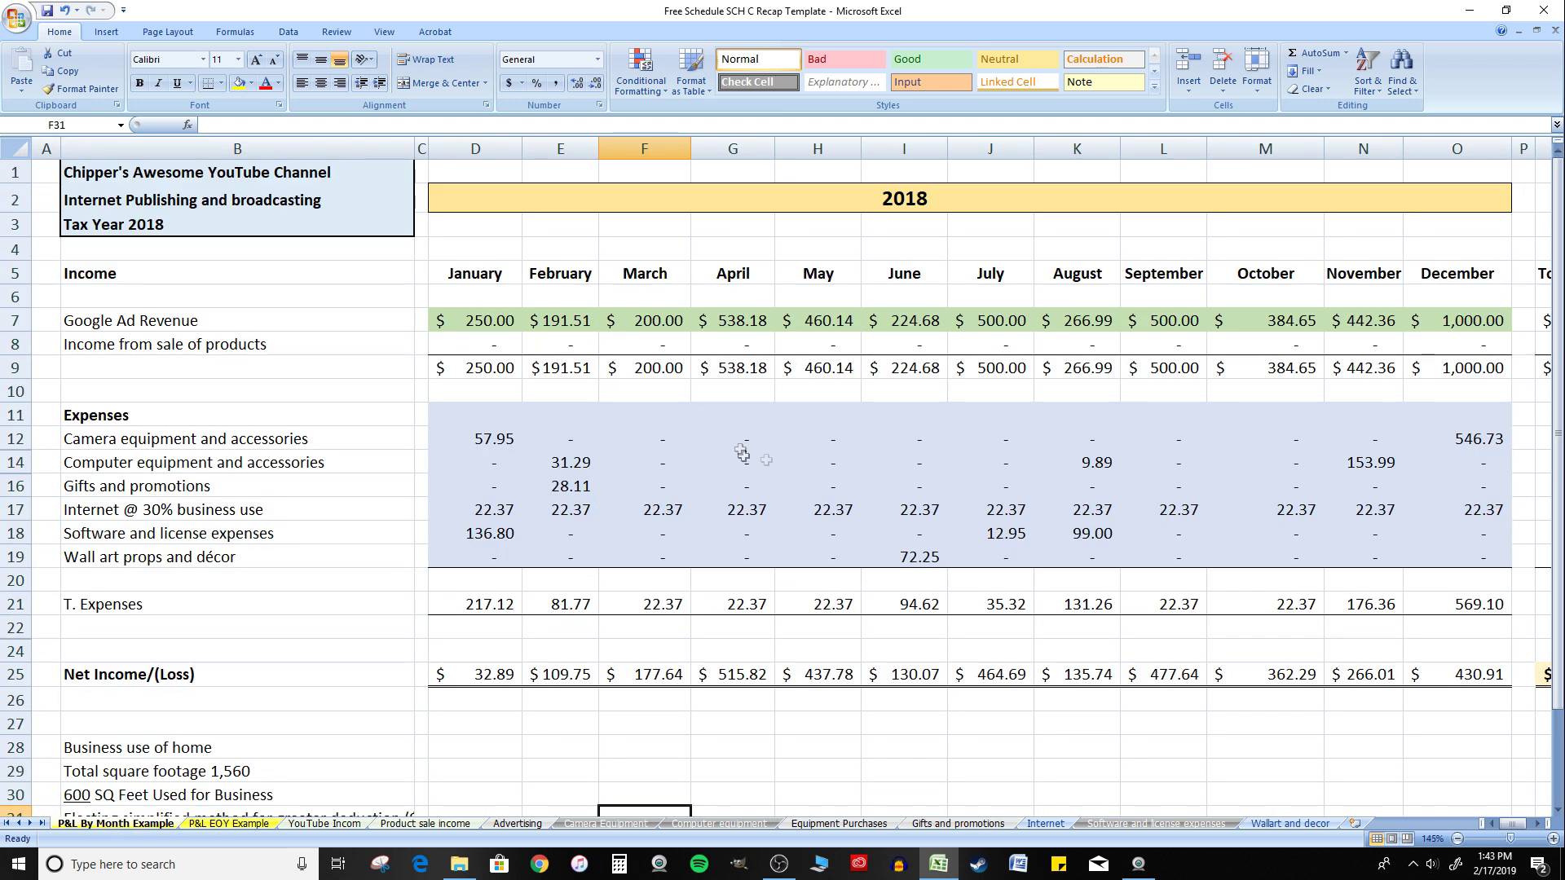
drag(556, 413, 1376, 556)
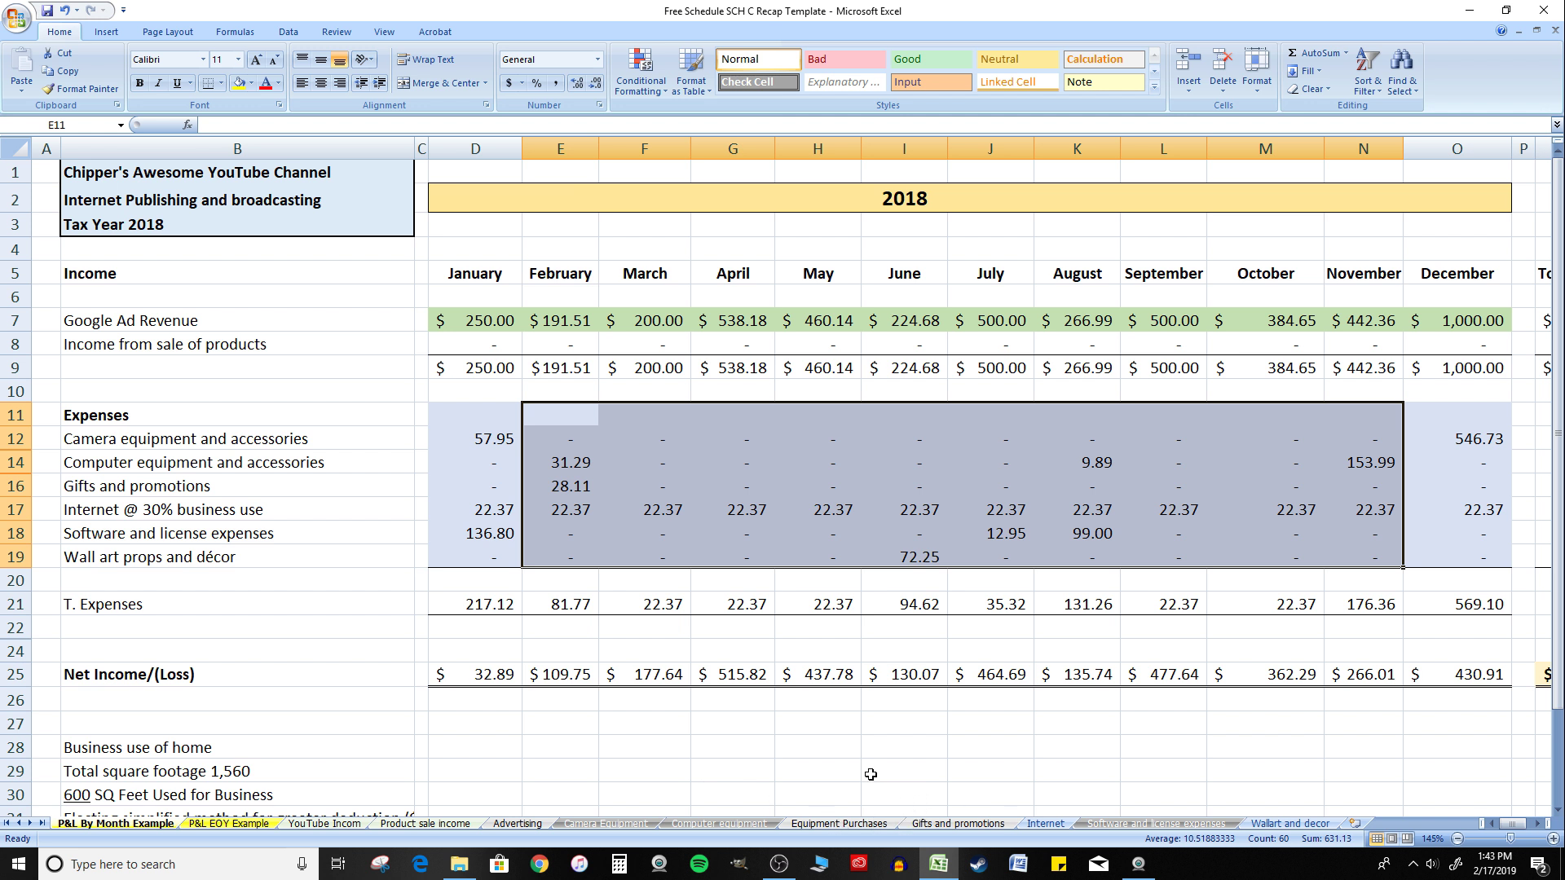
click(770, 416)
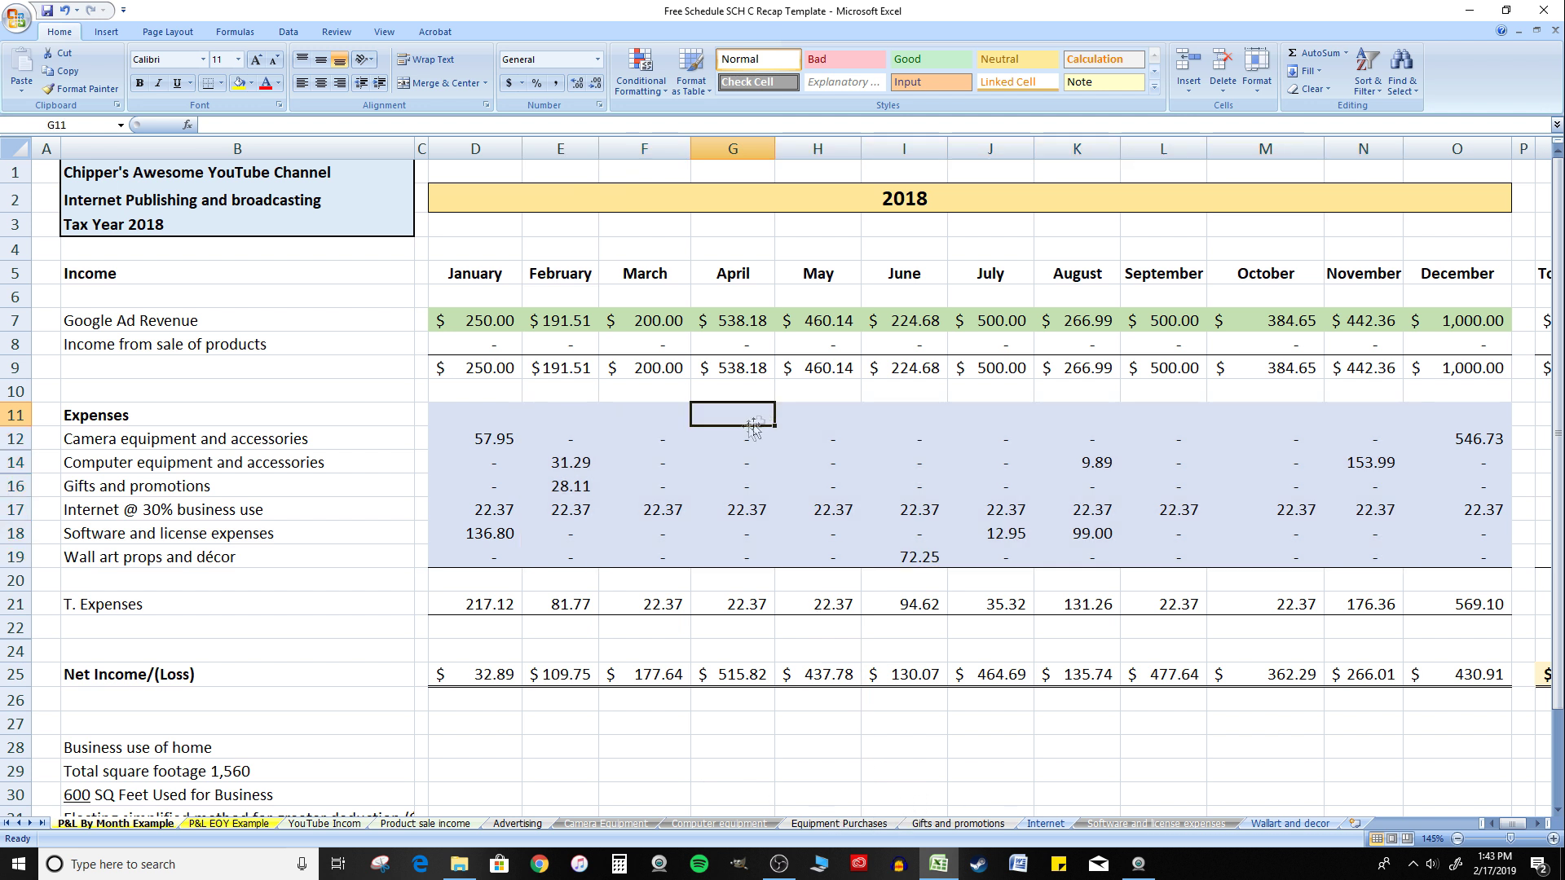
Step: Examine the Google Ad Revenue and Gifts and promotions amounts on the P&L EOY Example sheet
click(229, 823)
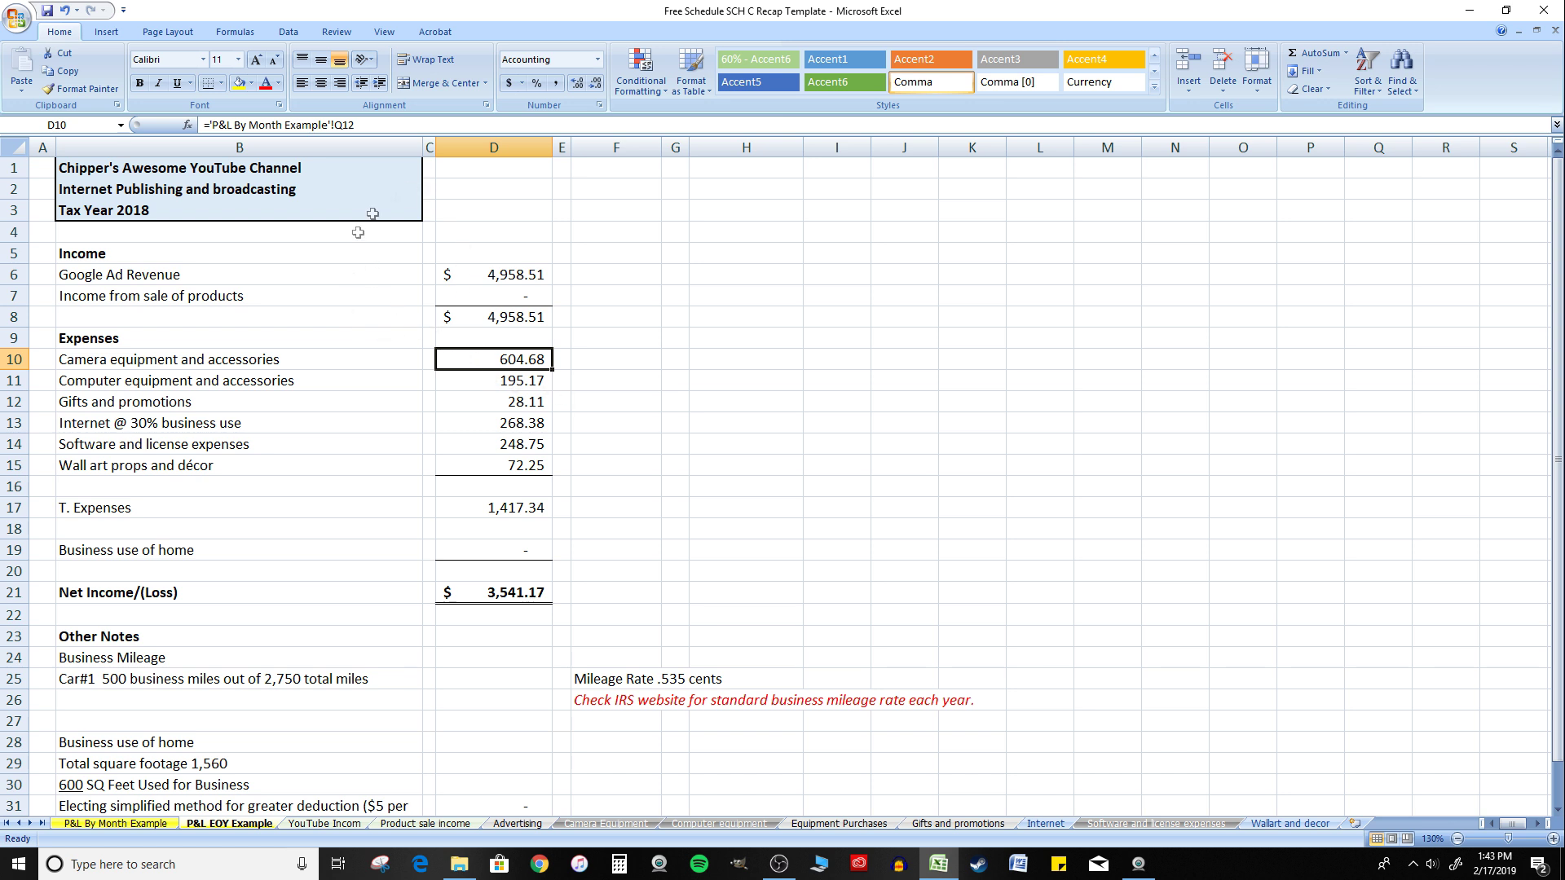
ctrl+scroll(324, 295, up, 4)
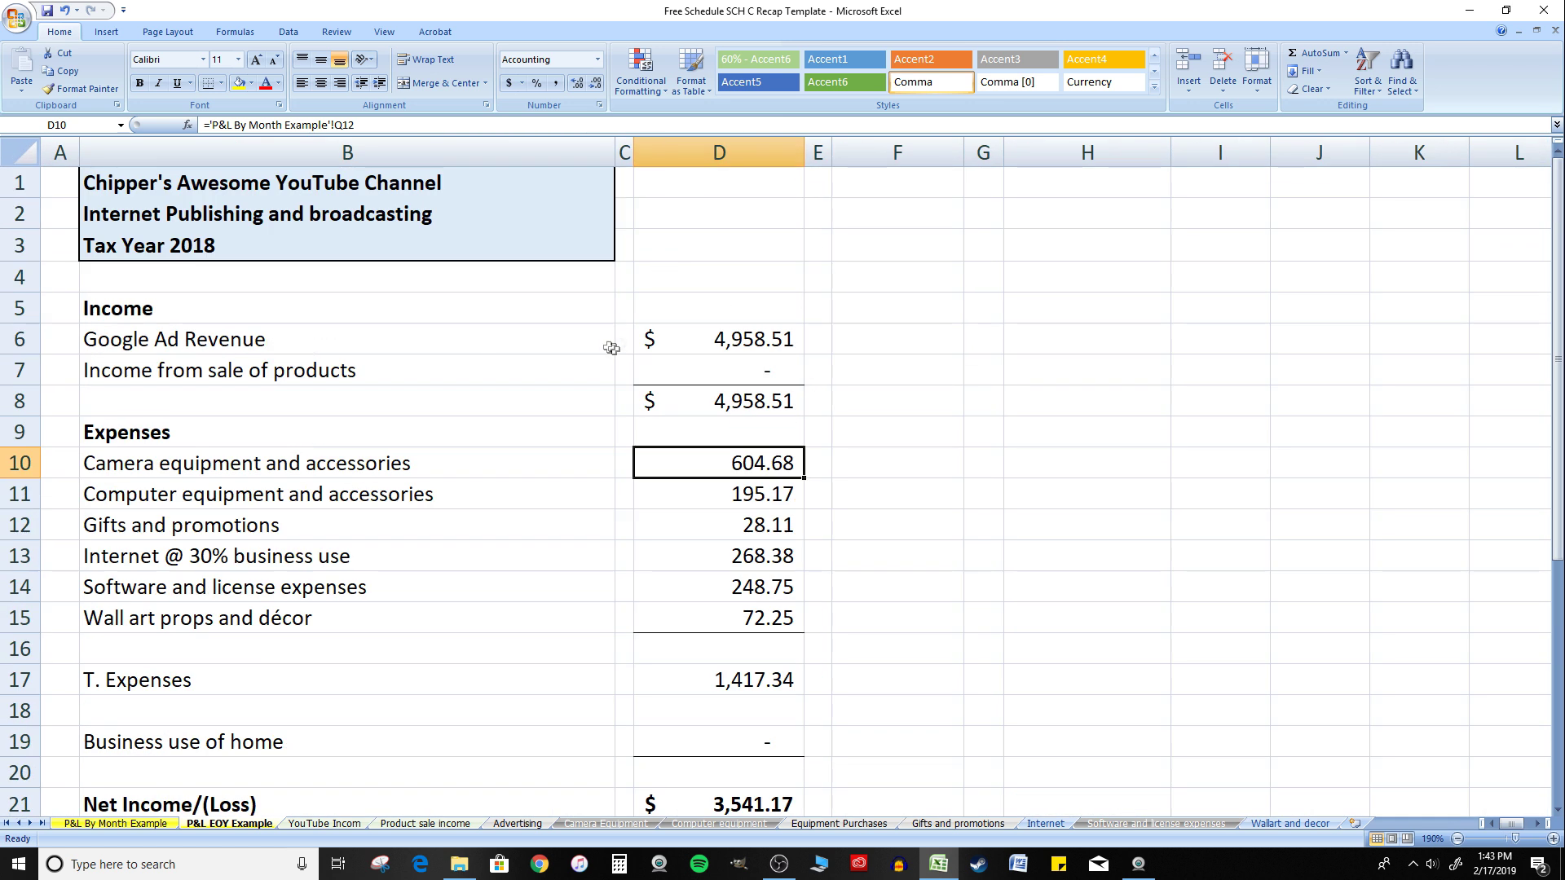
click(744, 341)
scroll(569, 339, down, 2)
click(674, 339)
Step: Compare the monthly P&L with the P&L EOY Example sheet and inspect the Net Income/(Loss) formula in D21
click(129, 823)
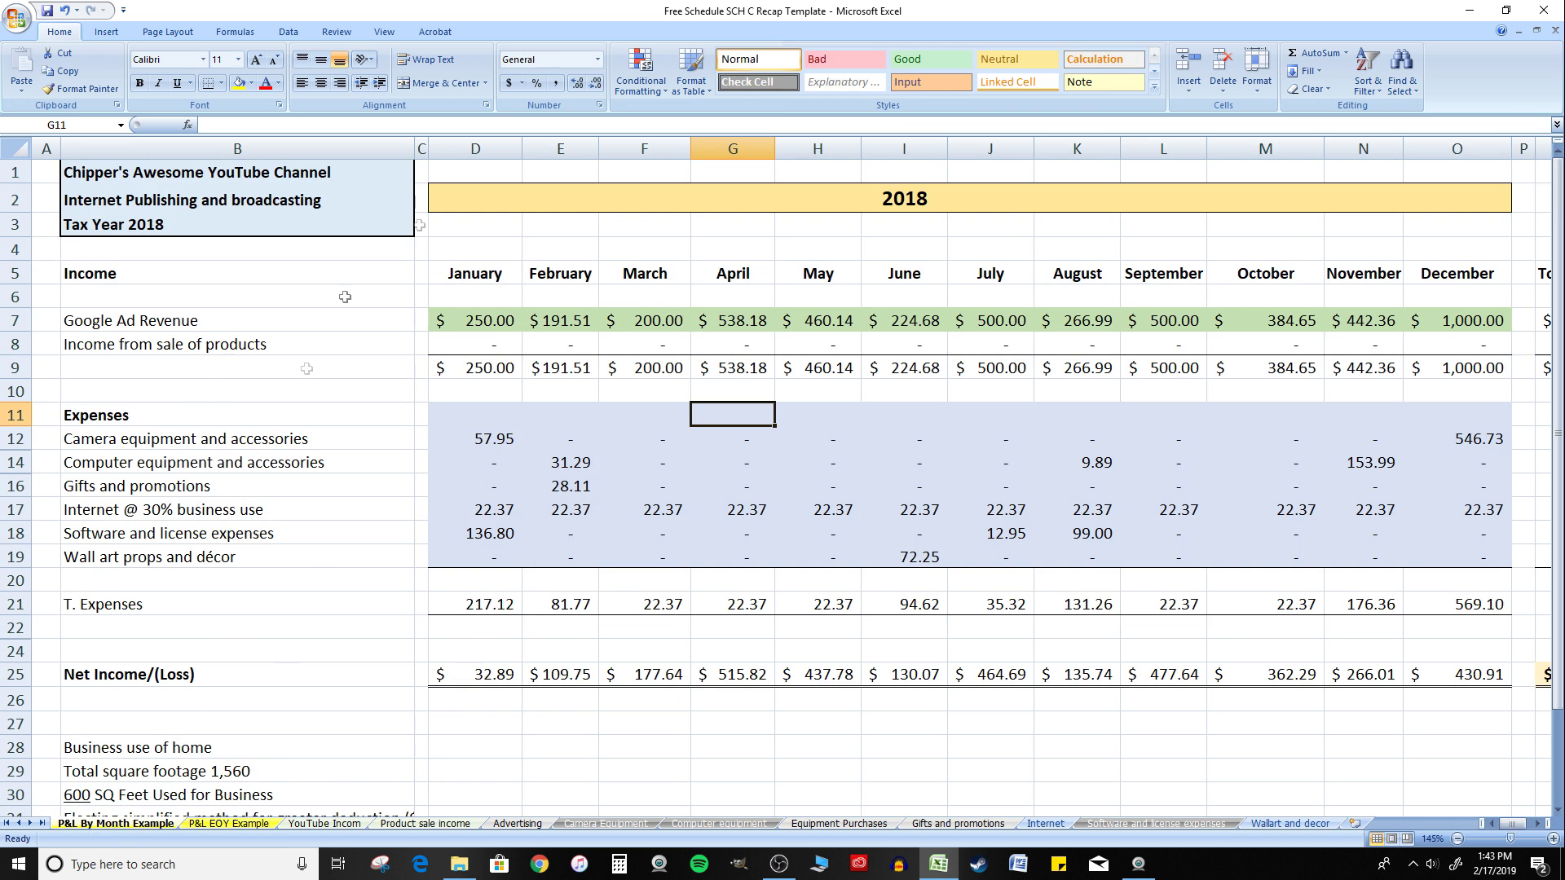
click(229, 823)
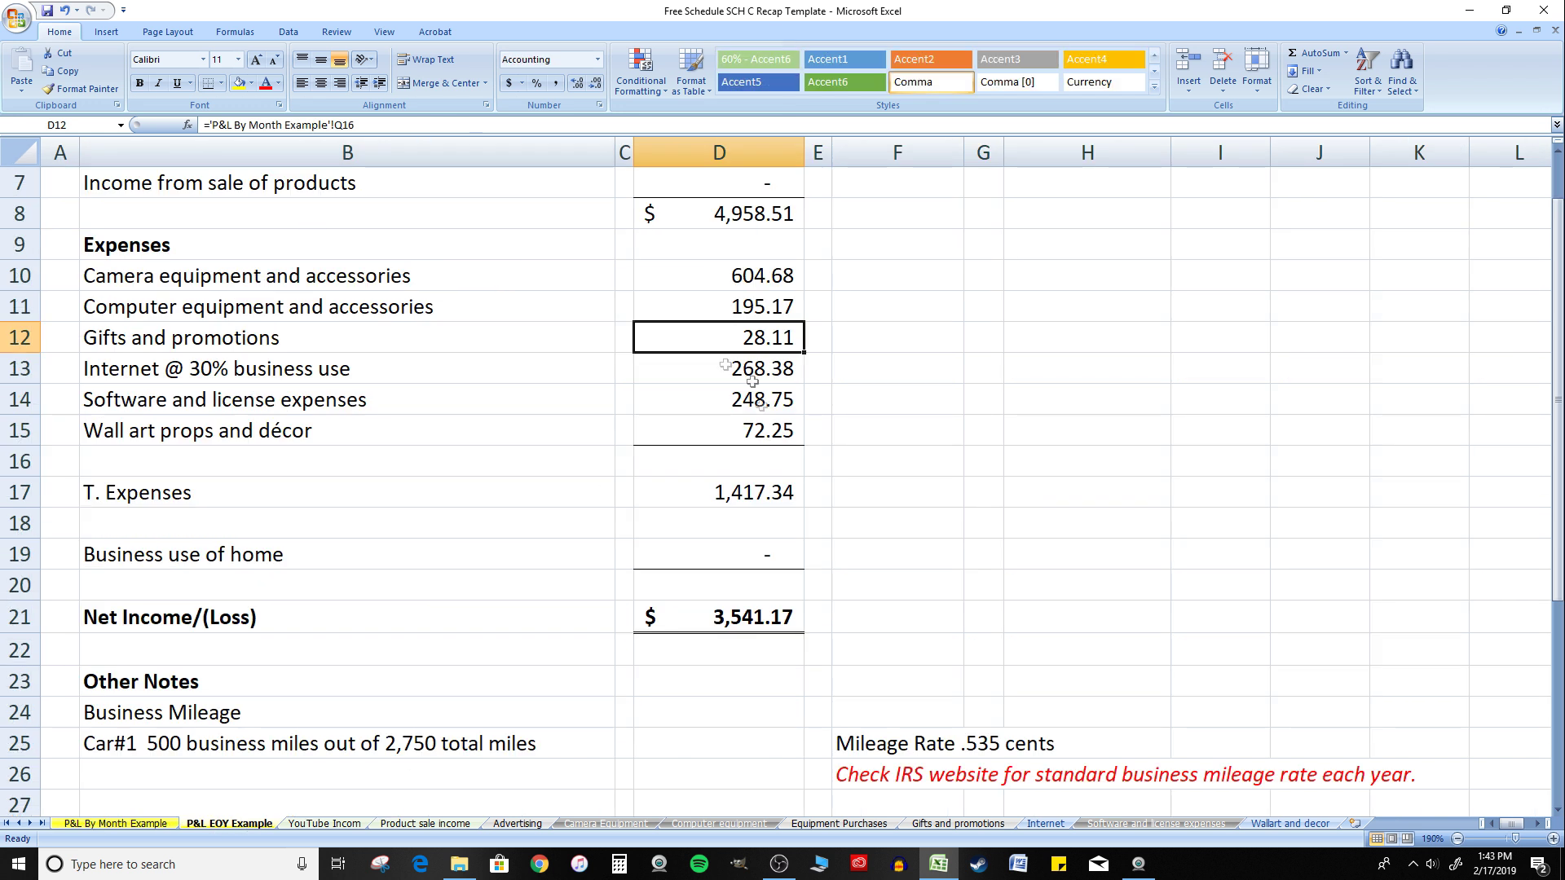
scroll(721, 447, up, 2)
scroll(749, 420, down, 2)
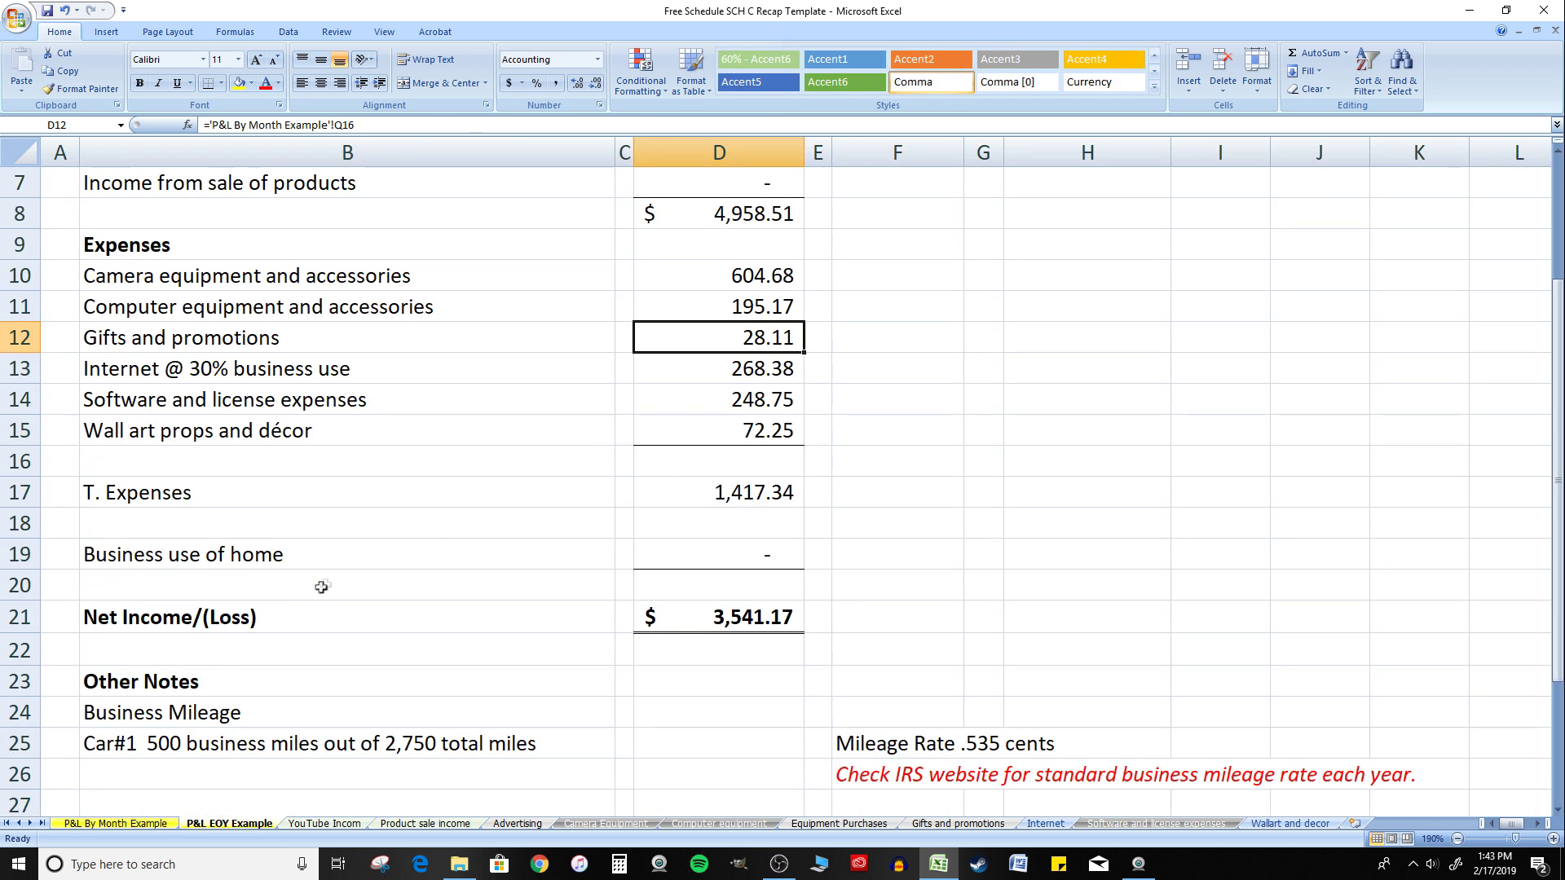
click(280, 615)
click(771, 621)
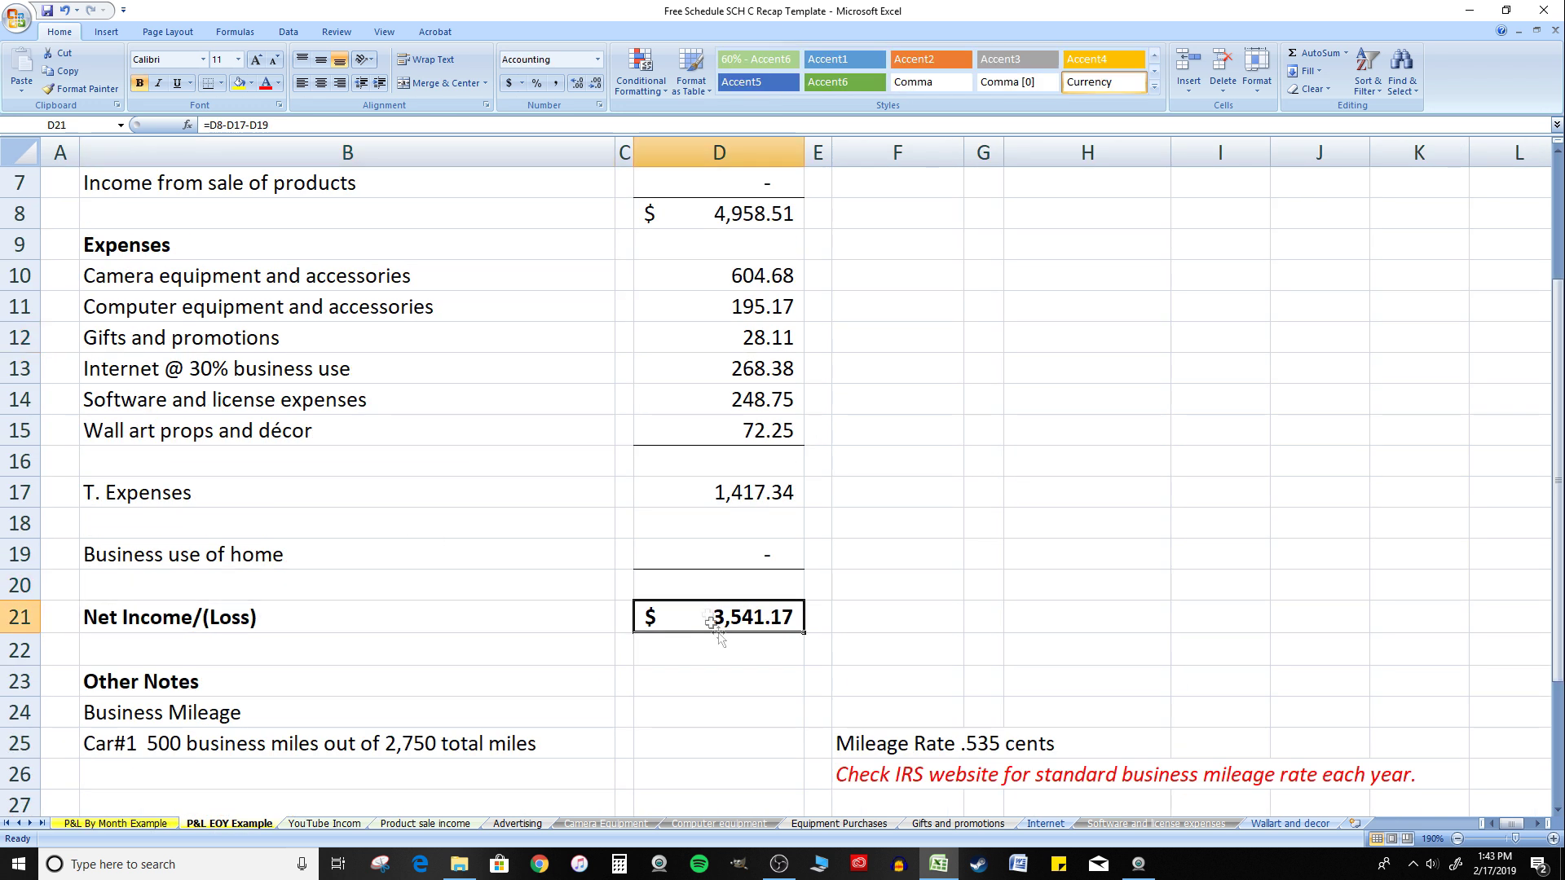
Step: Check the Total column and its net income figure on the P&L By Month Example sheet
click(154, 823)
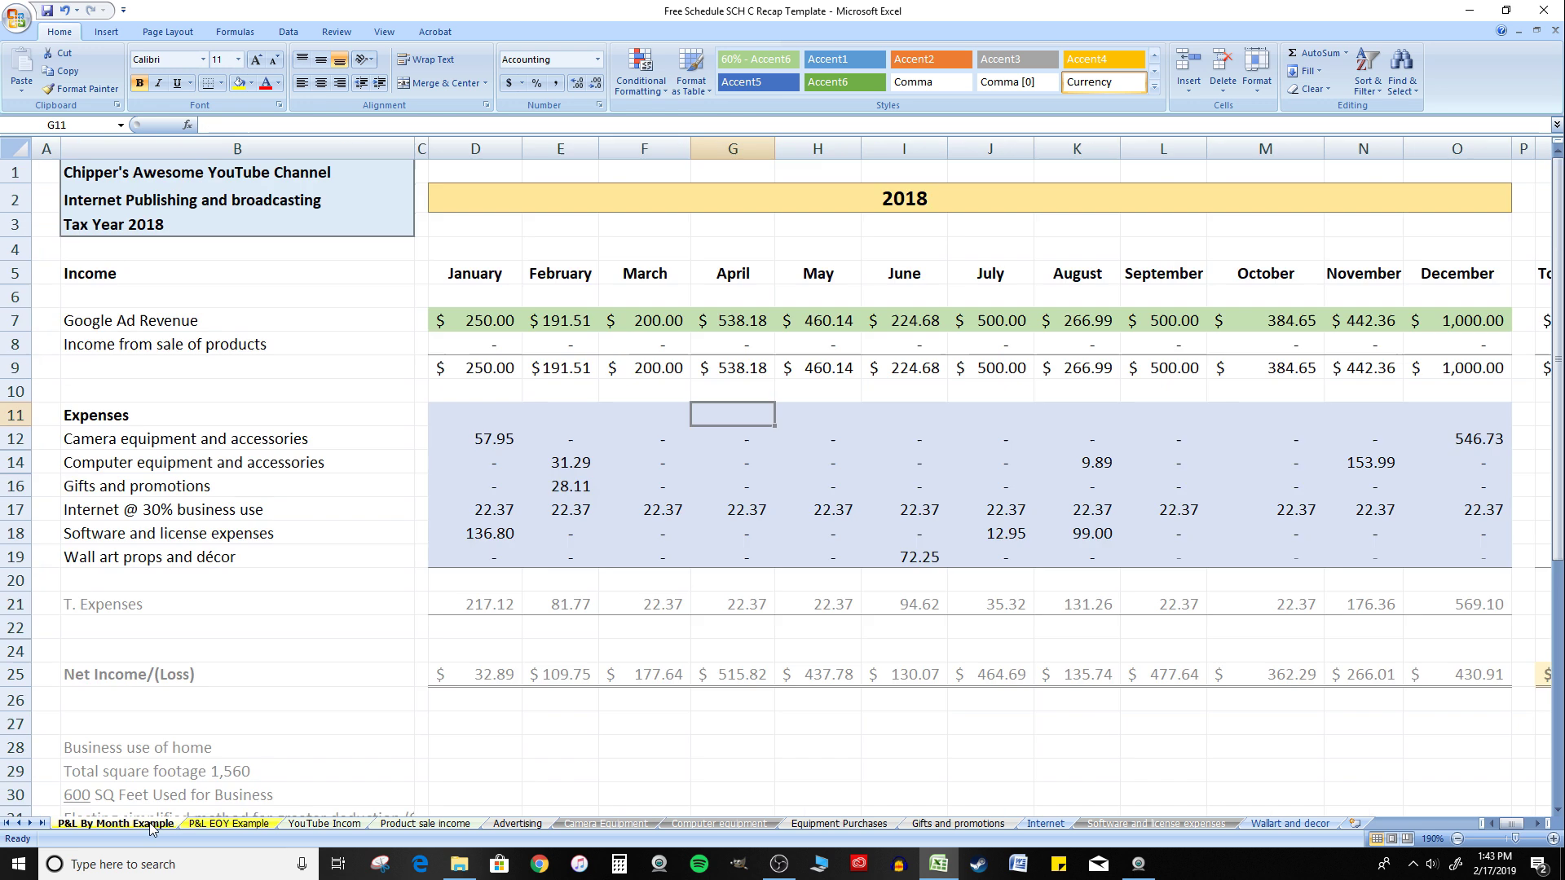
click(1540, 823)
click(1540, 824)
click(1540, 824)
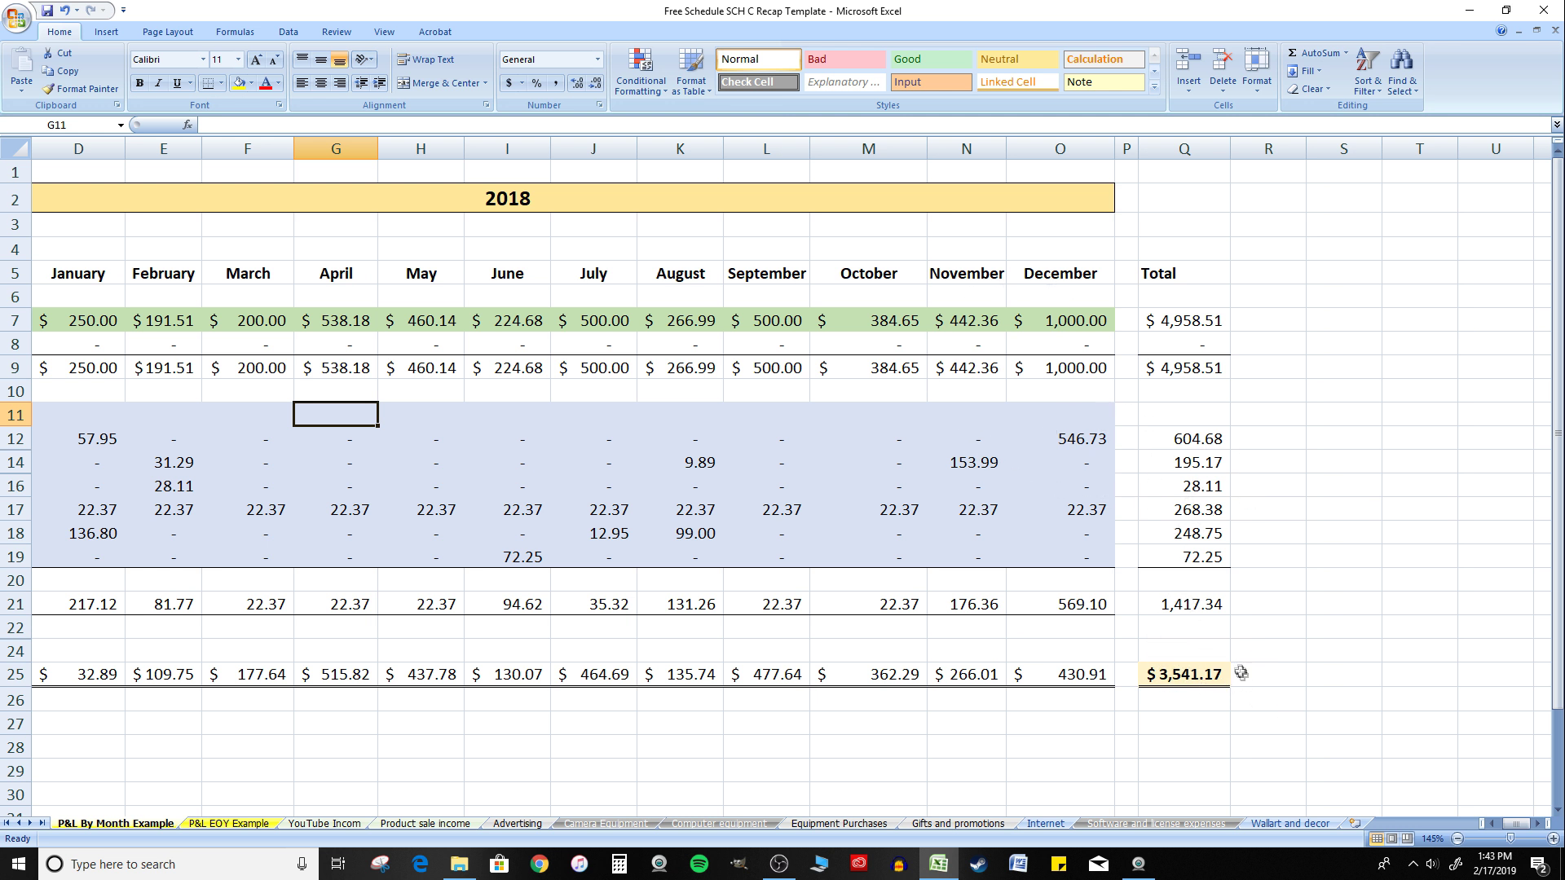
Step: Review the income and expense lines of the P&L EOY Example sheet and open the Equipment Purchases sheet
click(239, 827)
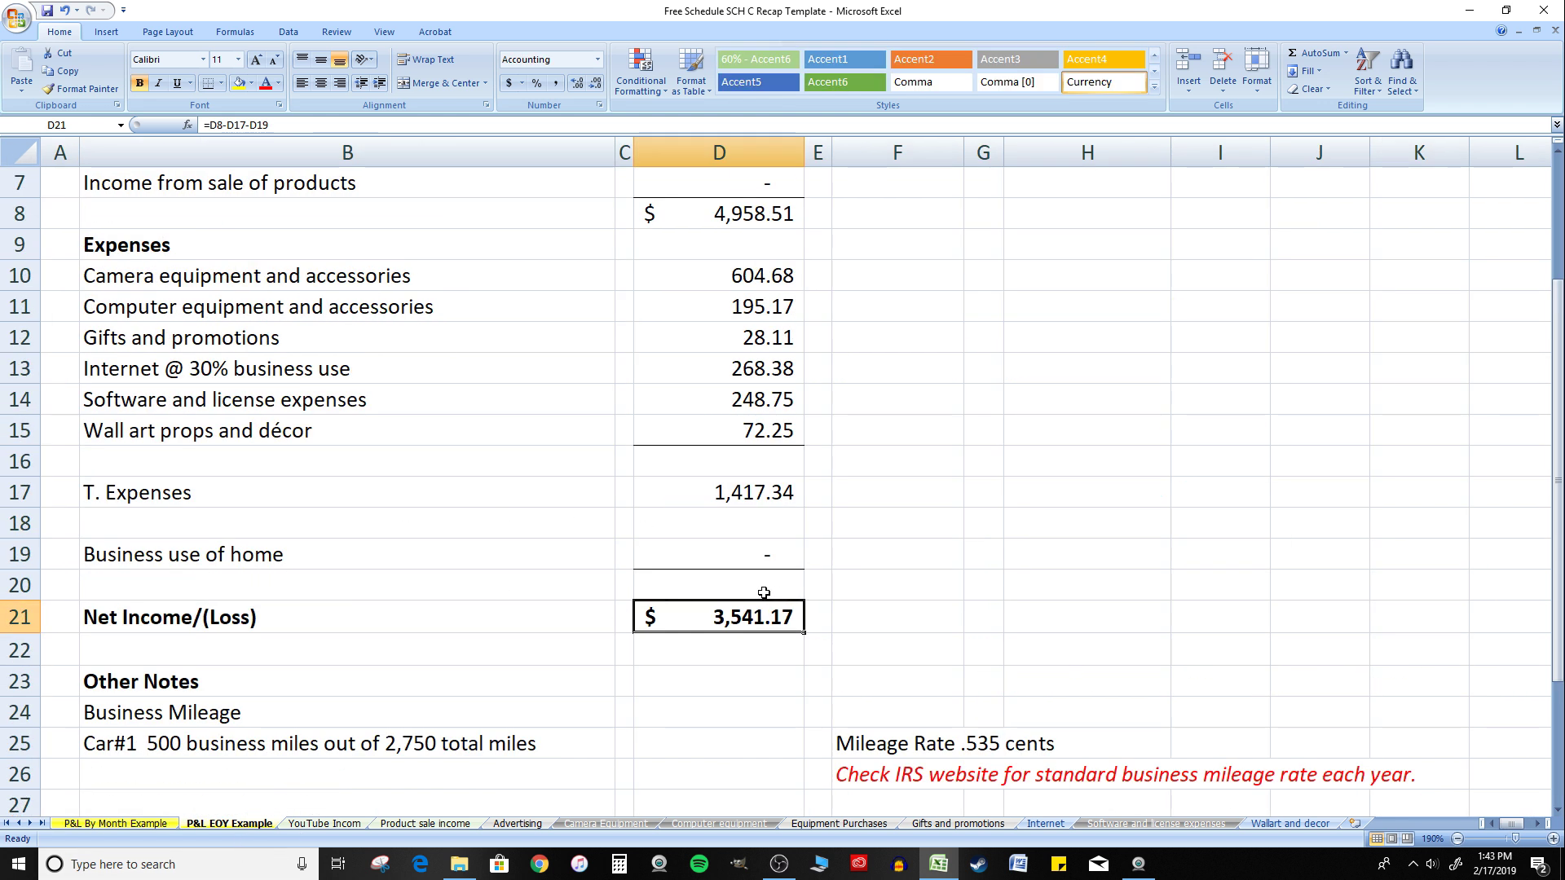
scroll(776, 581, up, 2)
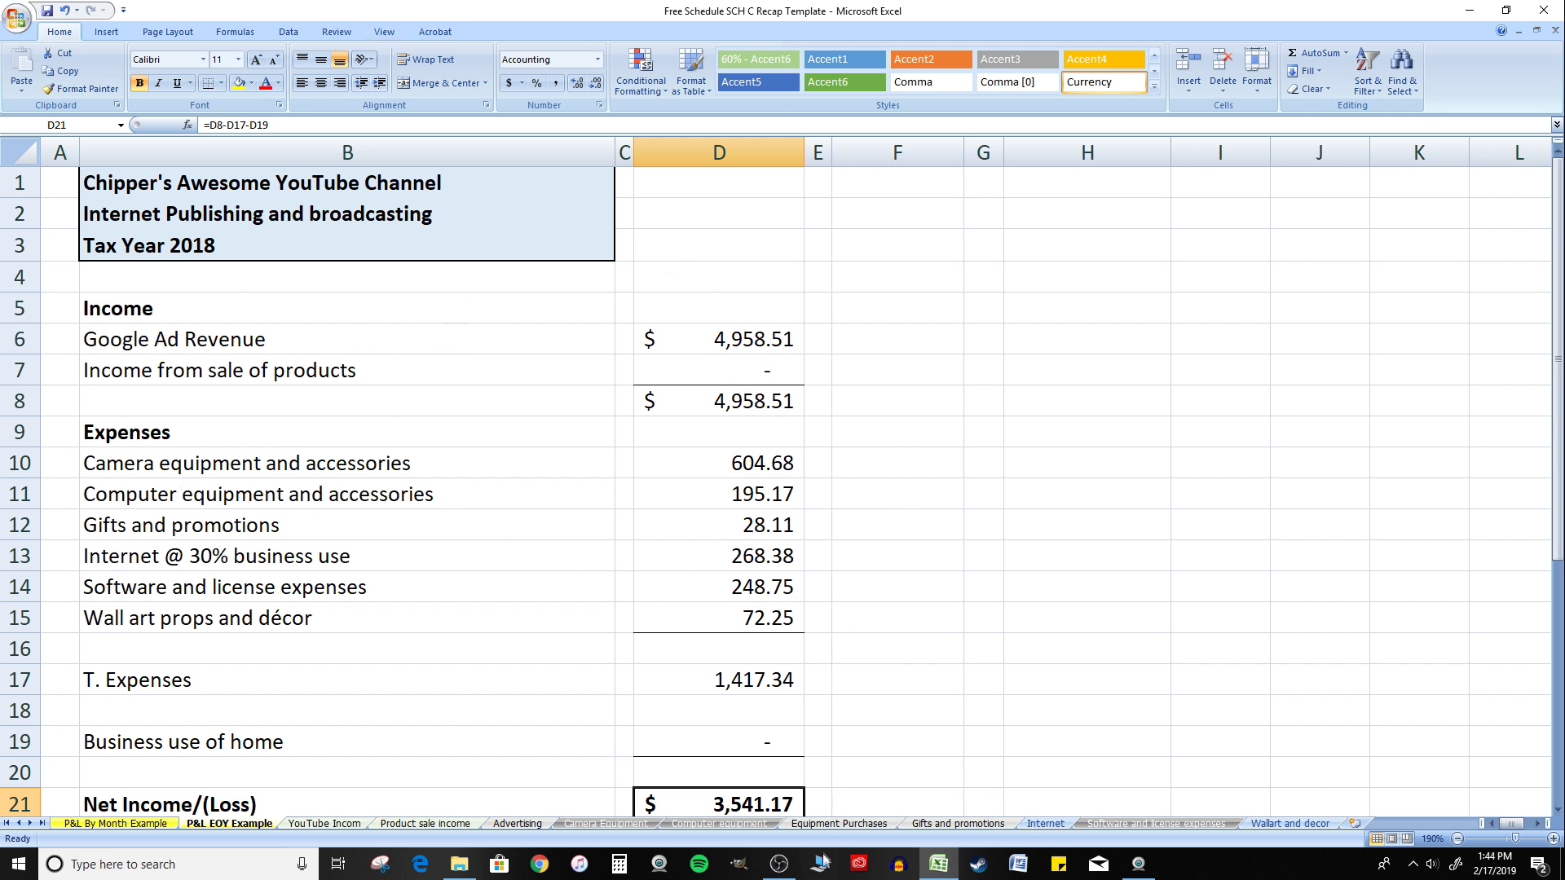
click(839, 824)
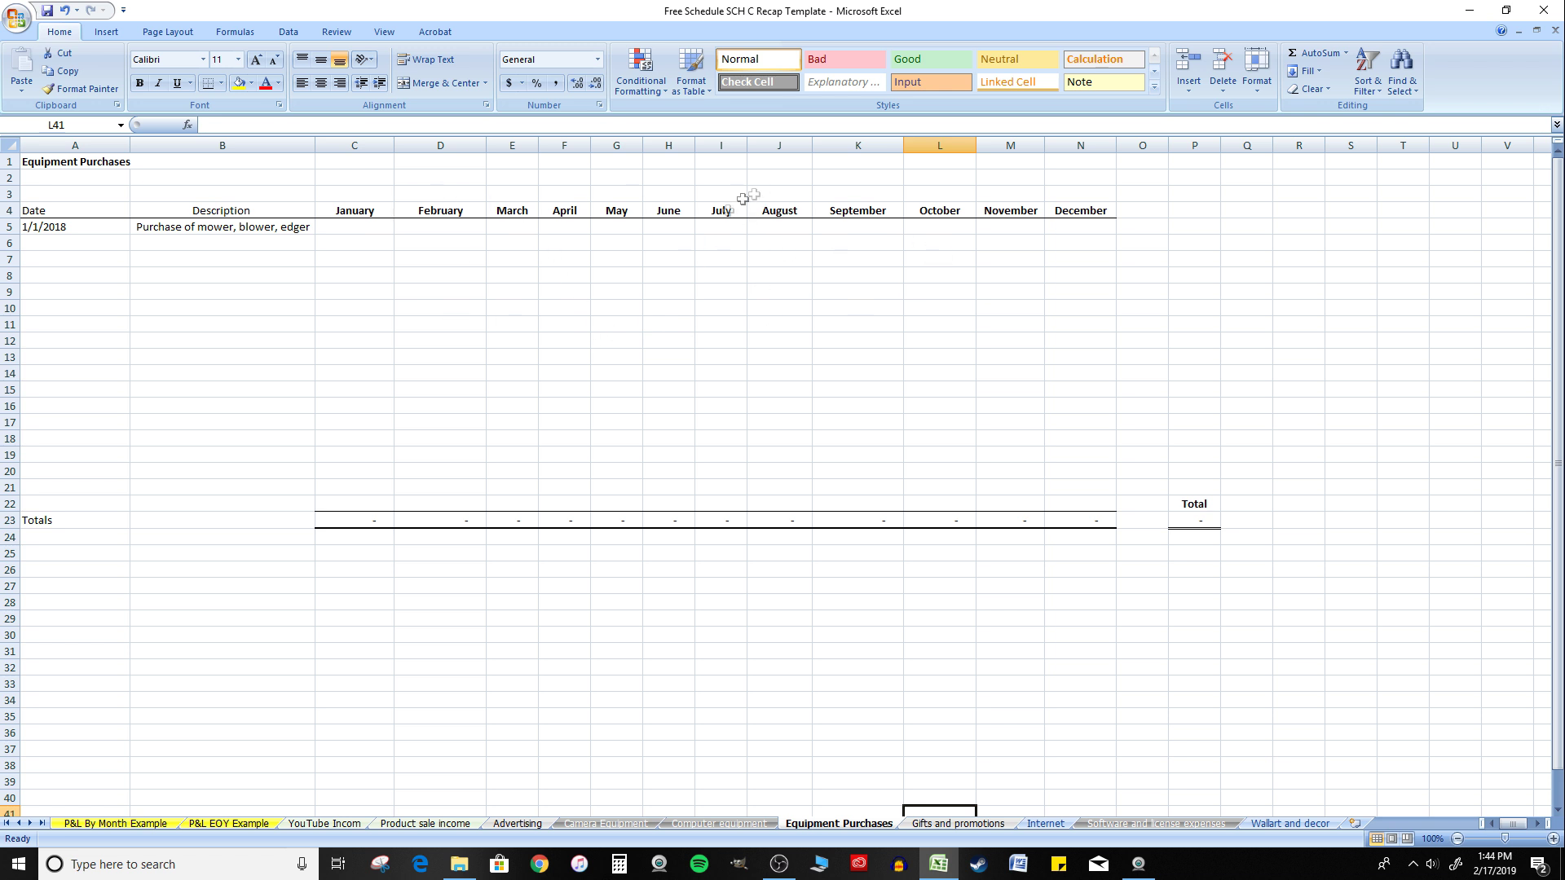